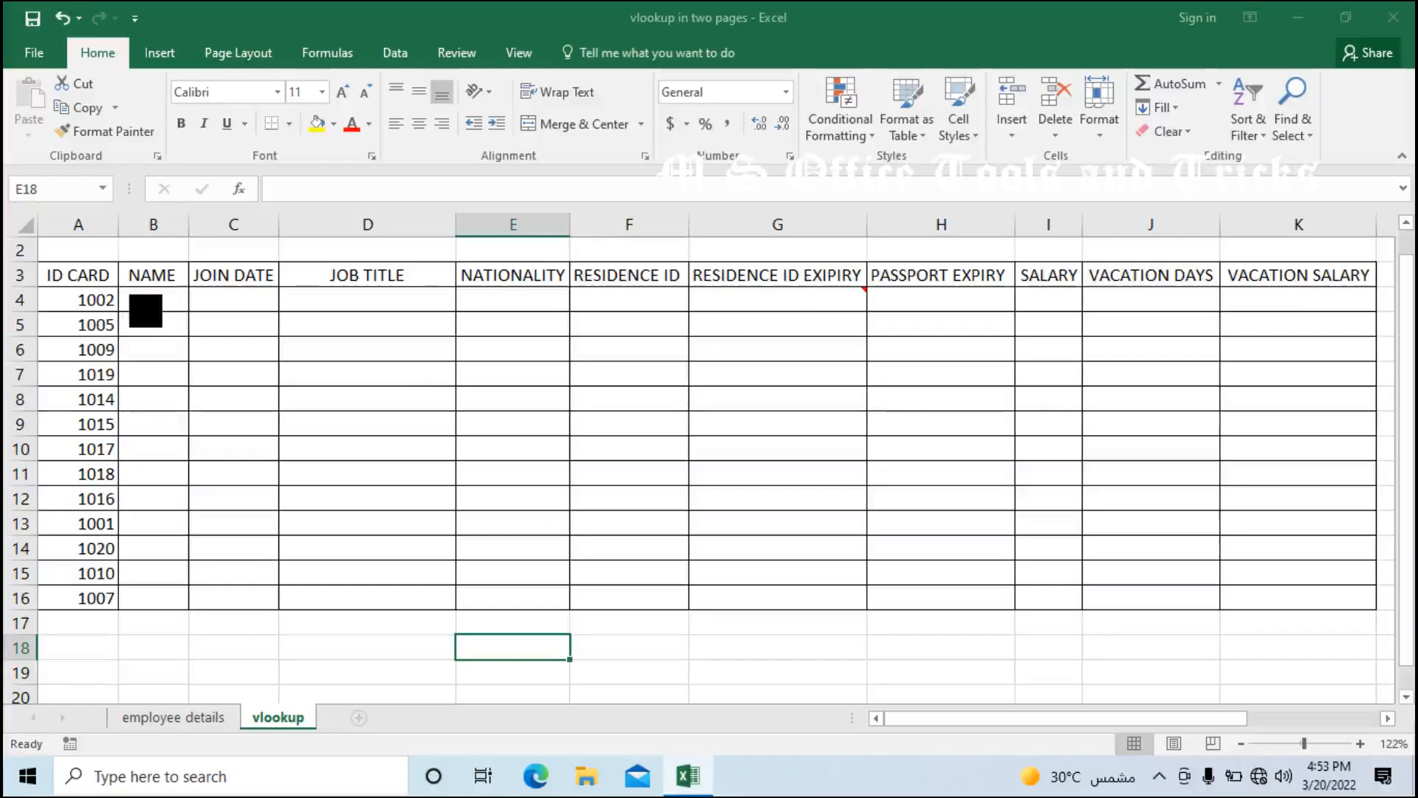
- Begin a VLOOKUP formula in B4 of the vlookup sheet with lookup value A4 and table range A2:O23 from the employee details sheet
{"action": "left_click", "coordinate": [146, 301]}
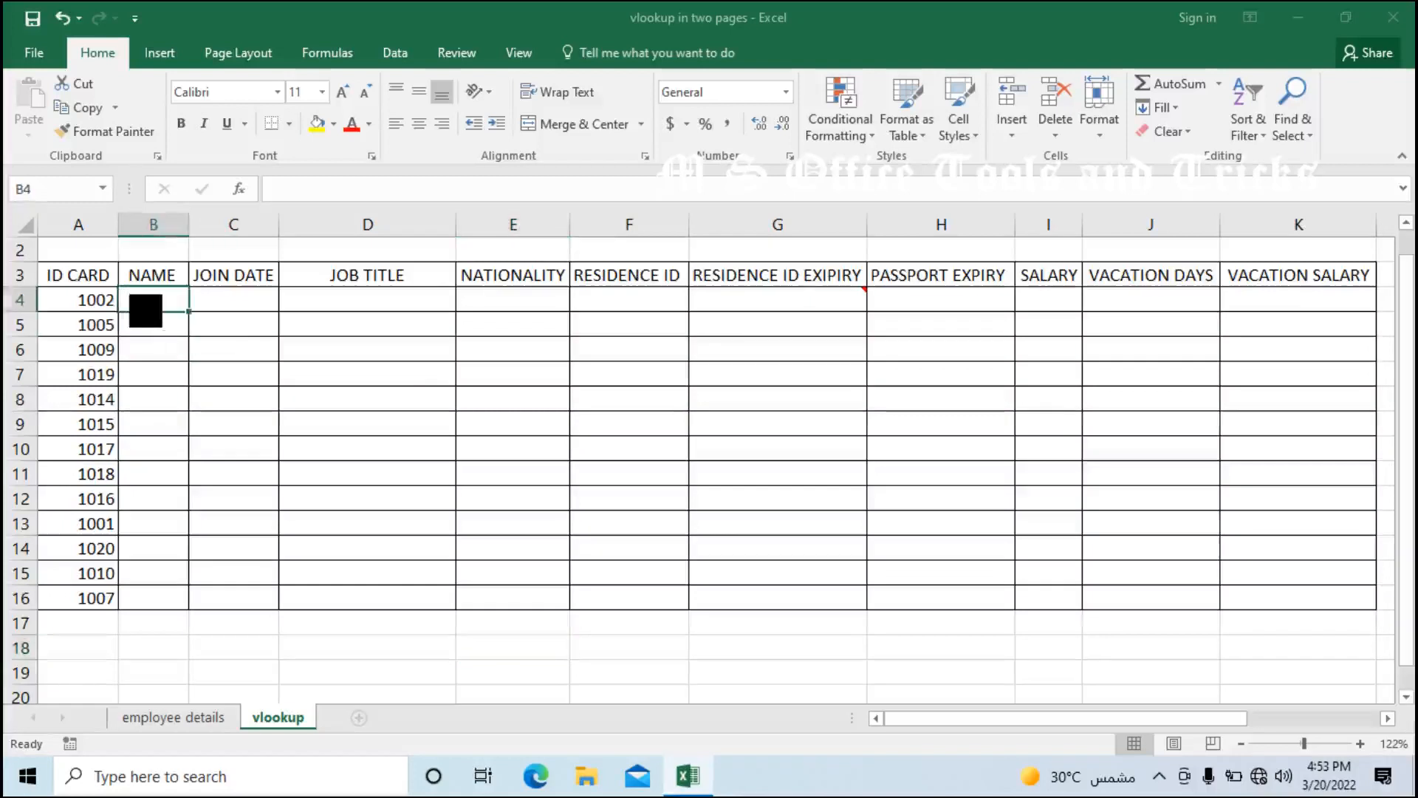
{"action": "type", "text": "=vl"}
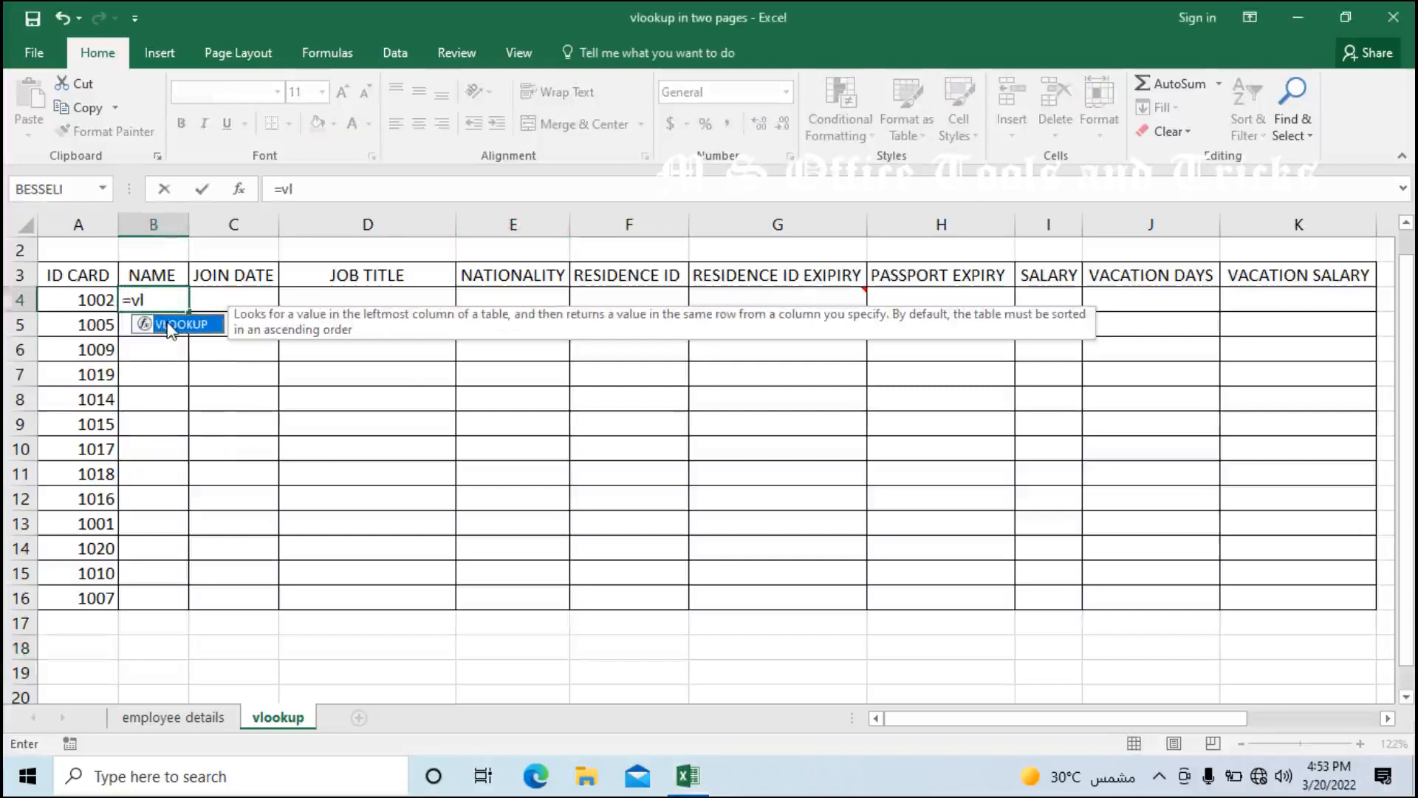
{"action": "double_click", "coordinate": [169, 327]}
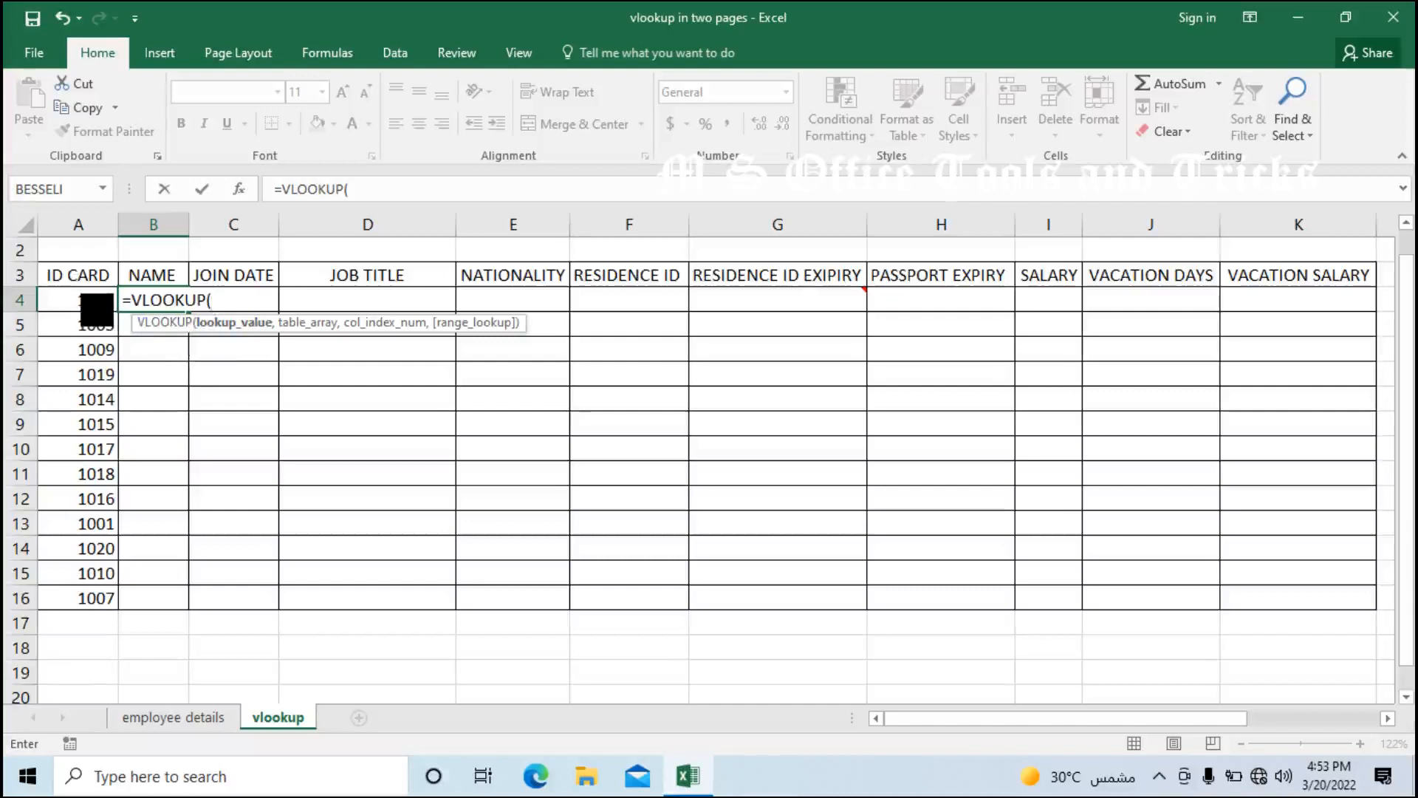
{"action": "left_click", "coordinate": [96, 303]}
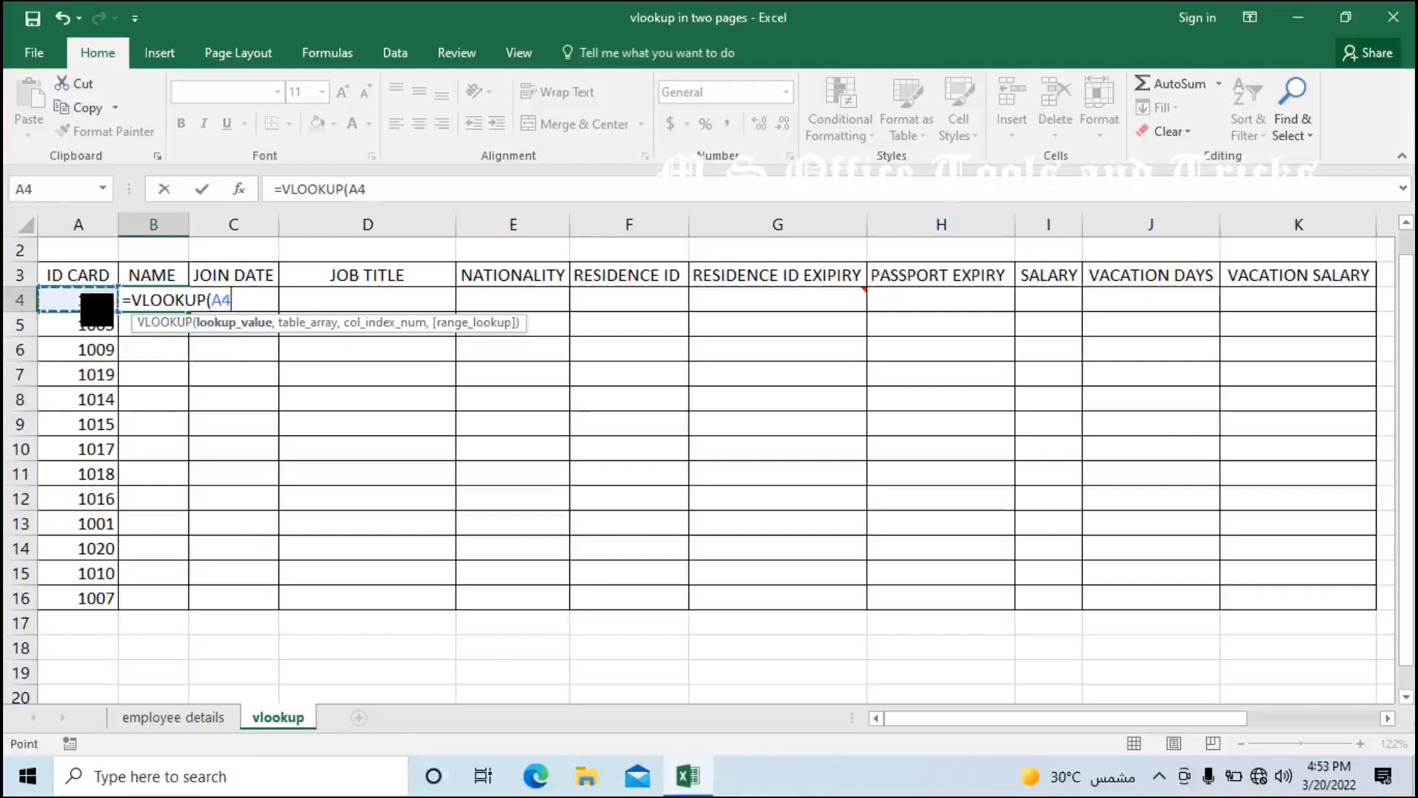
{"action": "type", "text": ","}
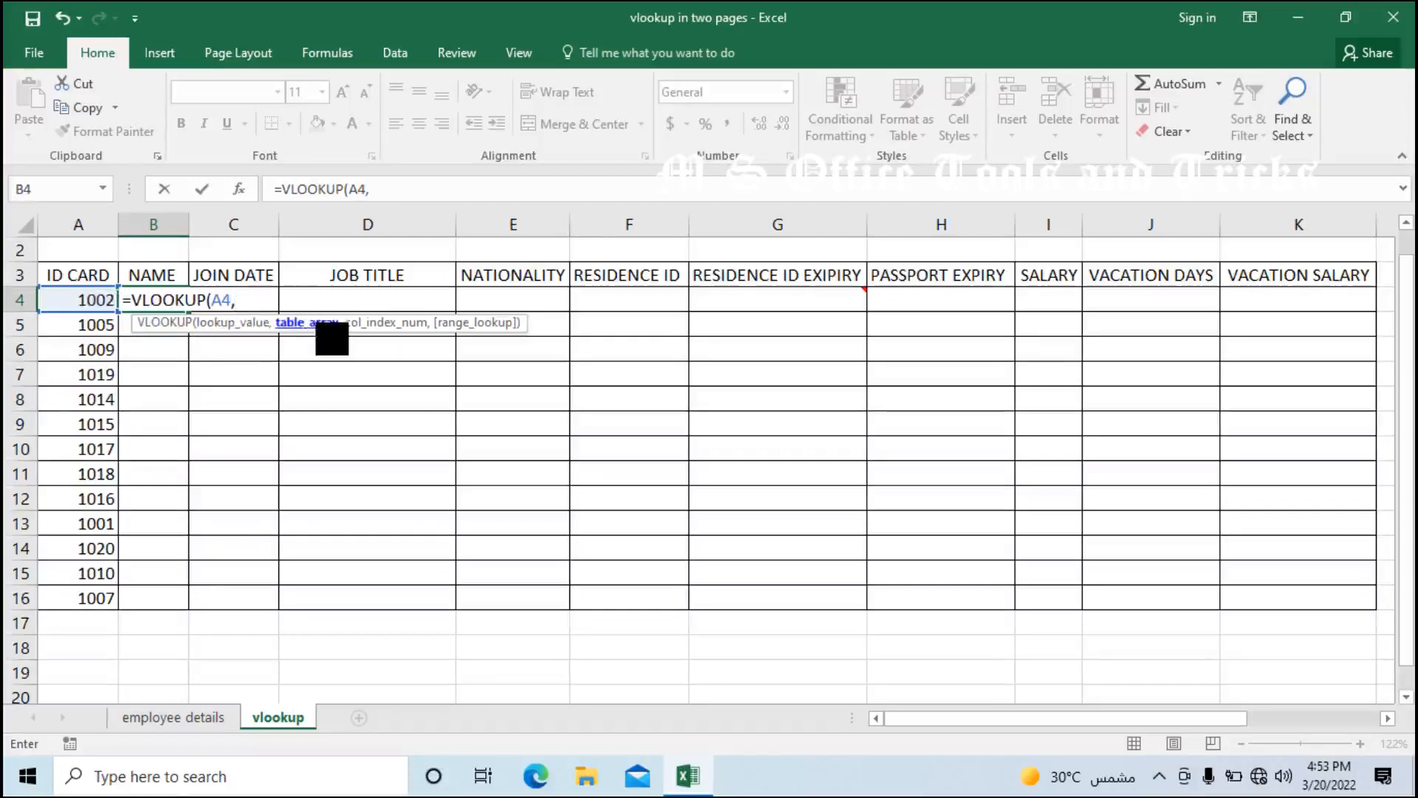
{"action": "left_click", "coordinate": [178, 727]}
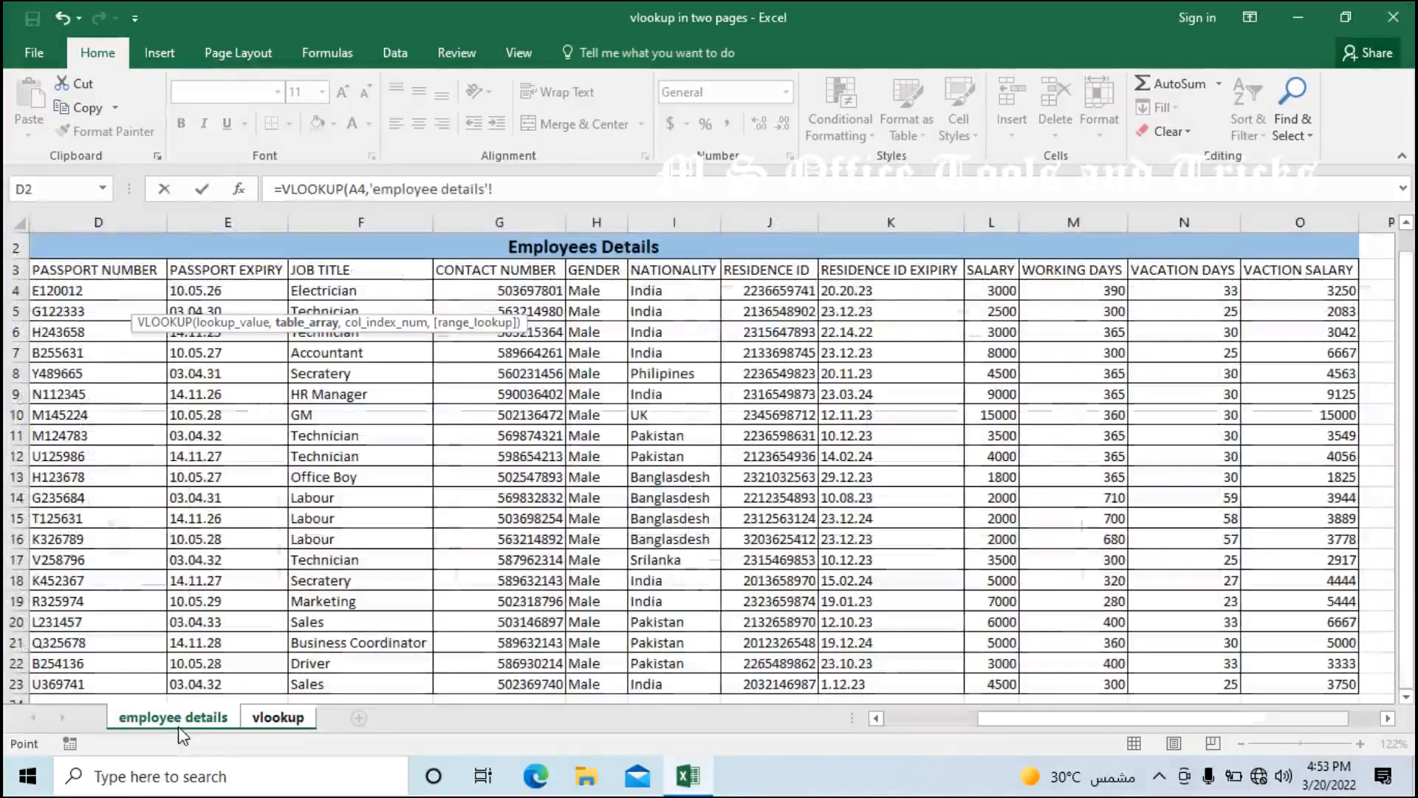
{"action": "left_click", "coordinate": [495, 251]}
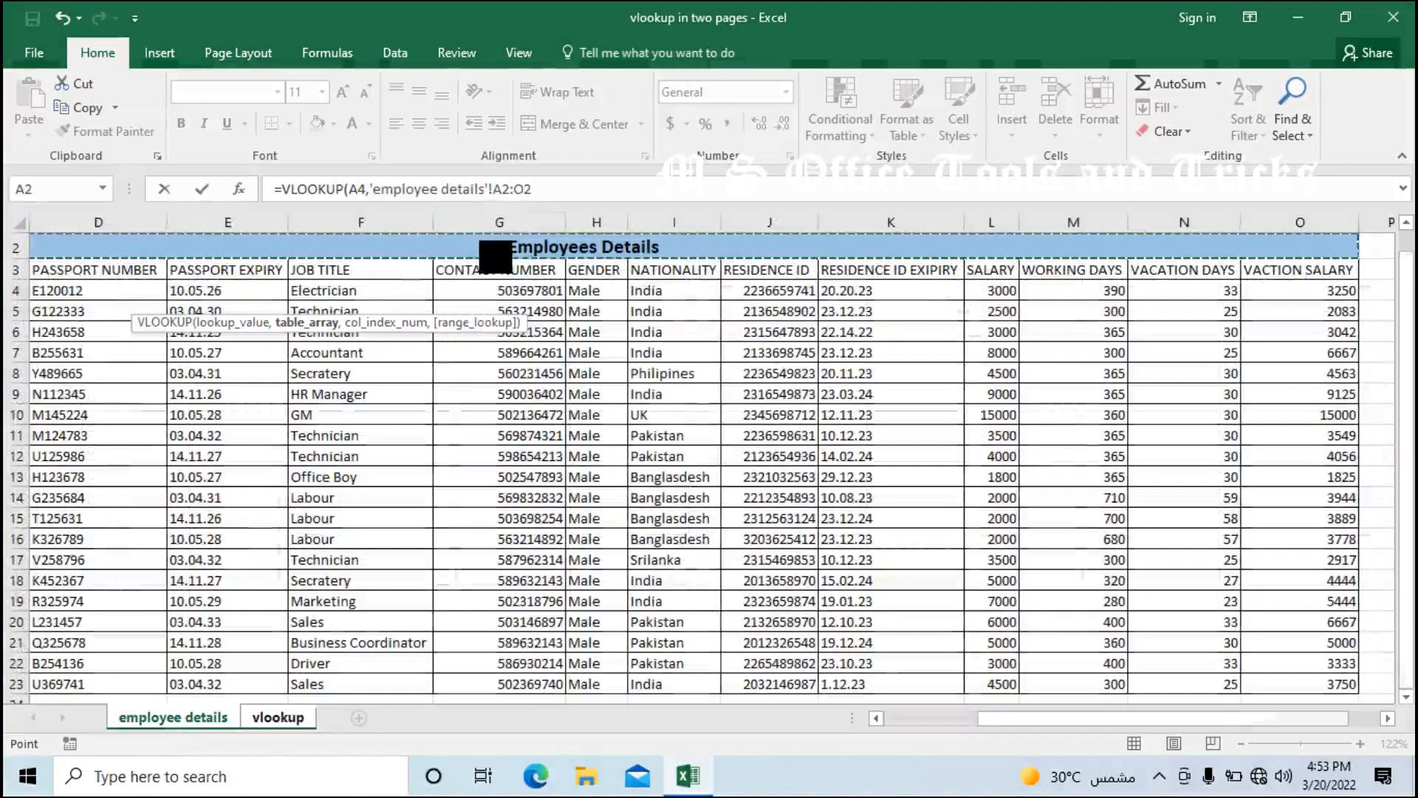
{"action": "left_click_drag", "start_coordinate": [495, 251], "coordinate": [1357, 693]}
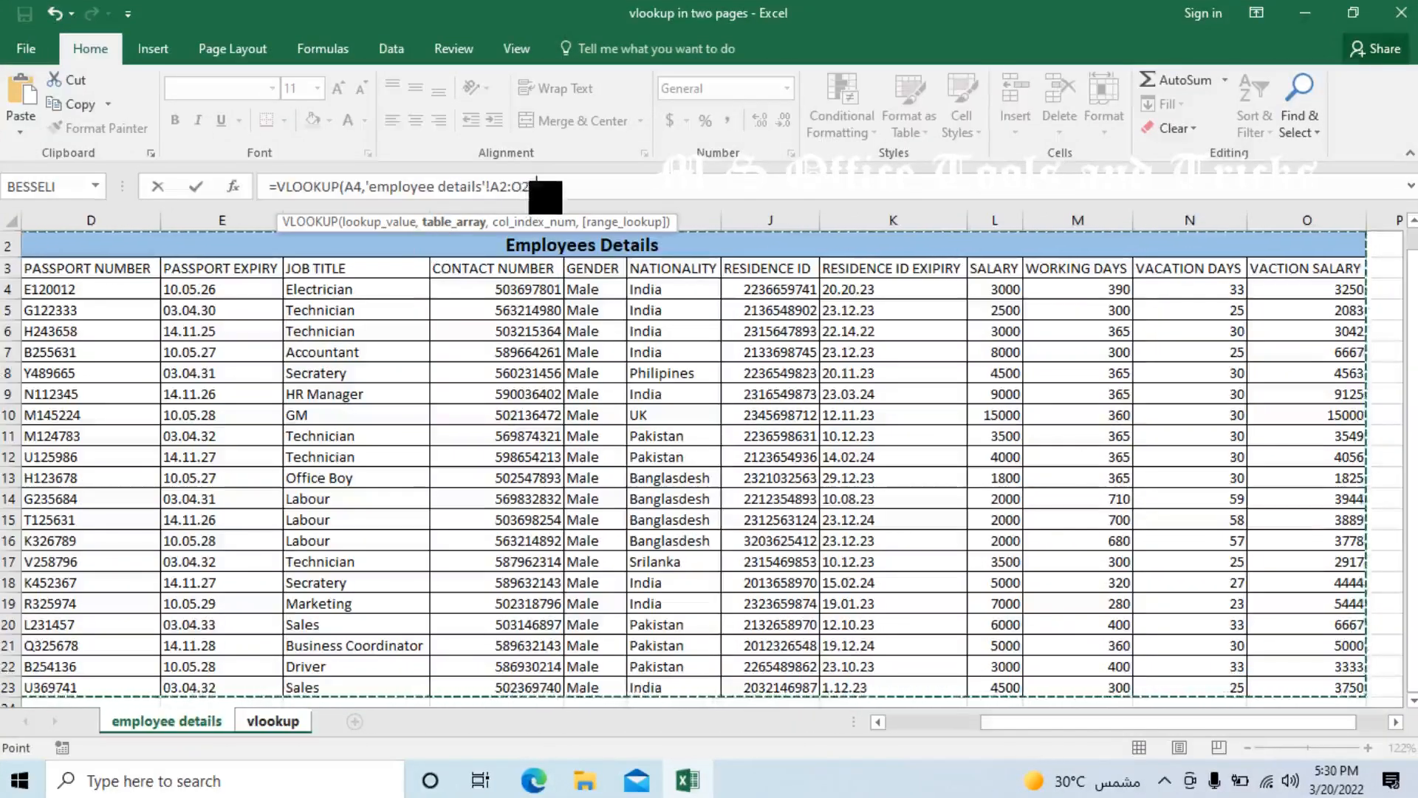
{"action": "type", "text": ","}
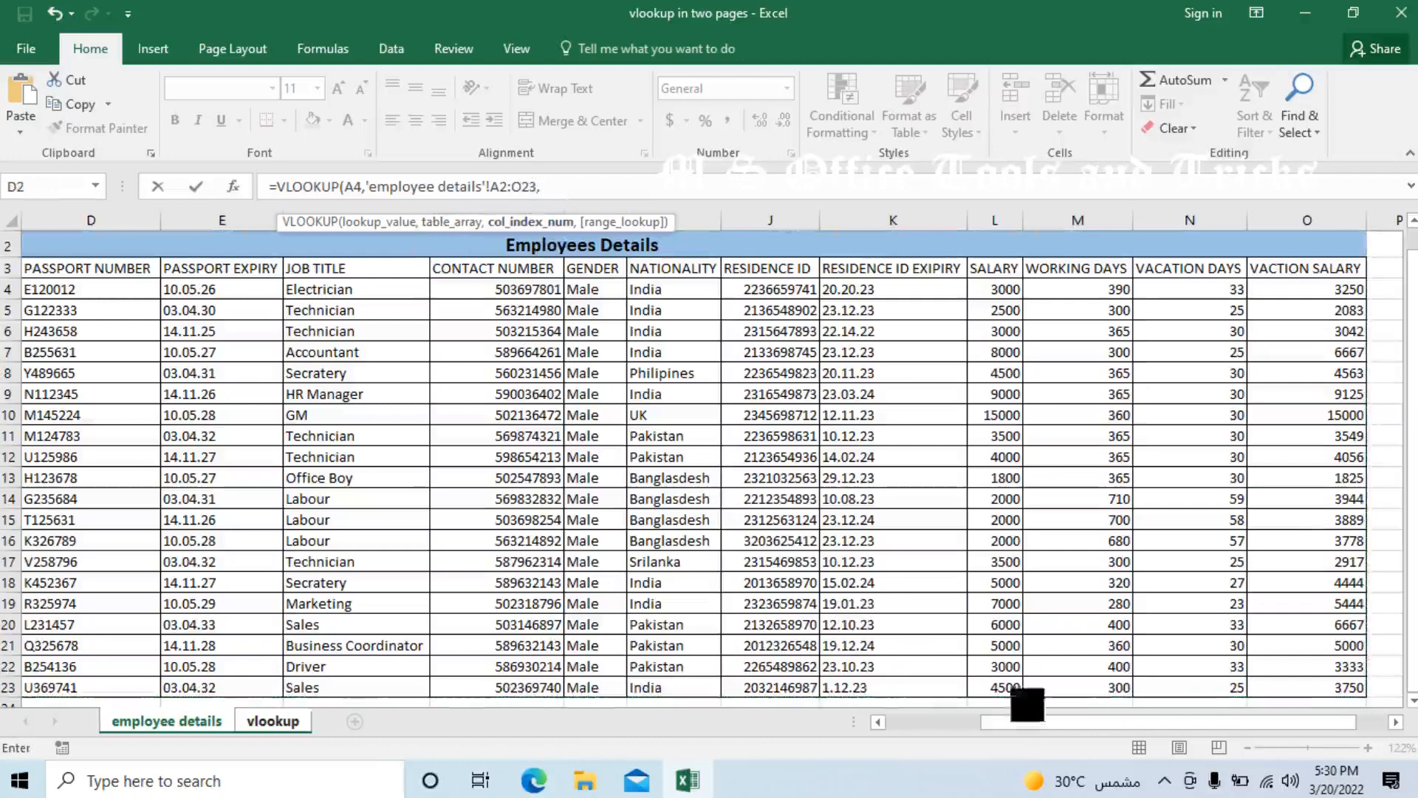
- Complete the NAME lookup in B4 with column index 2 and an empty range_lookup argument
{"action": "left_click_drag", "start_coordinate": [1019, 731], "coordinate": [924, 729]}
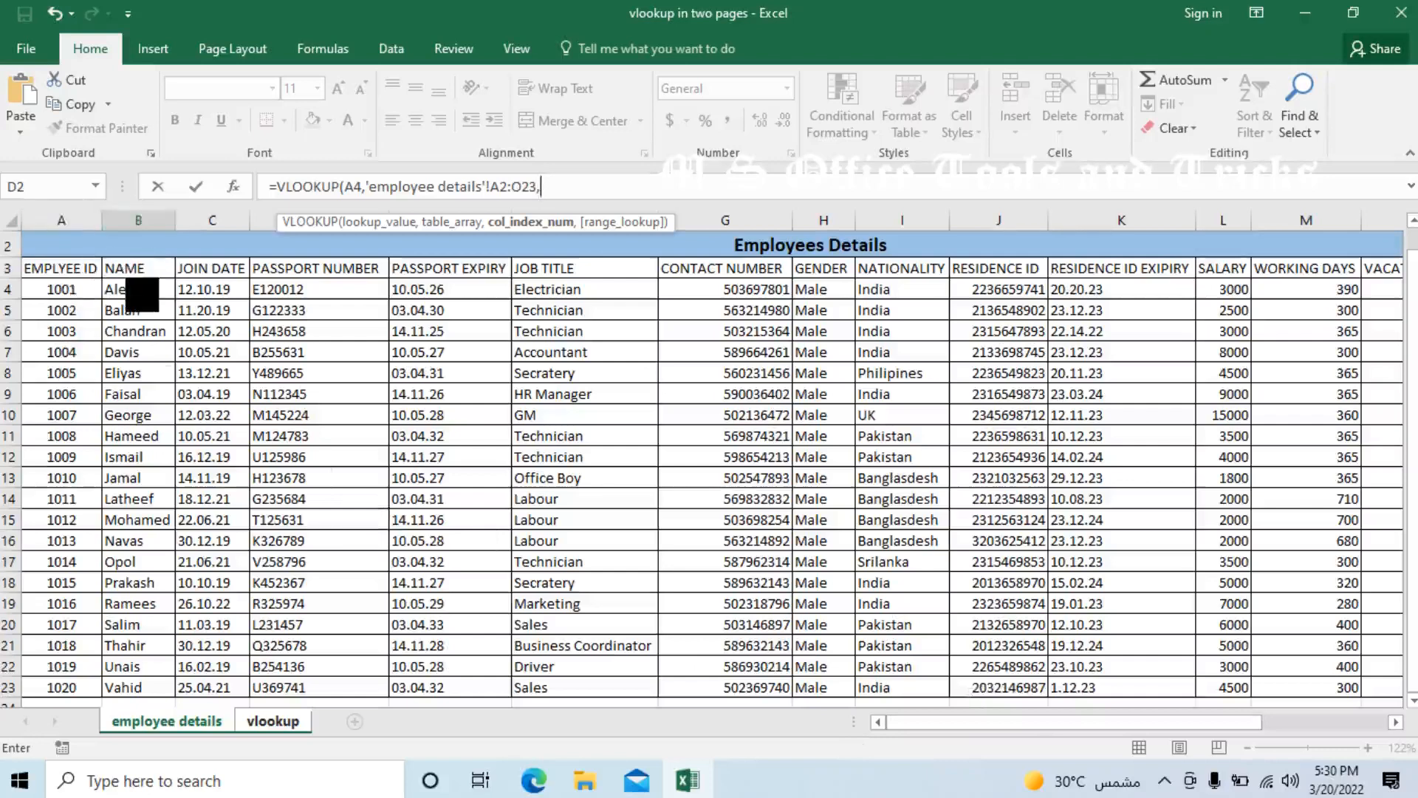
{"action": "type", "text": ","}
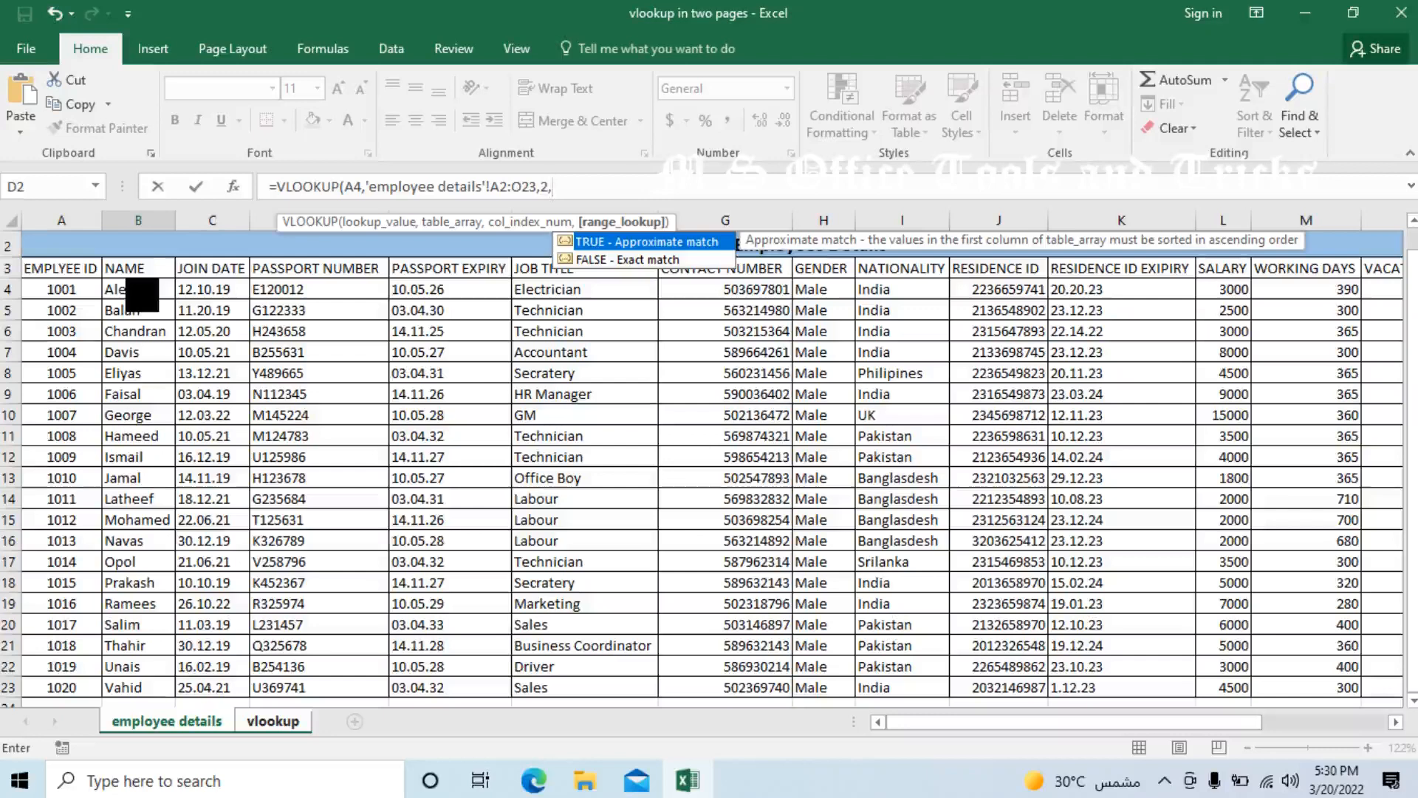
{"action": "key", "text": "Down"}
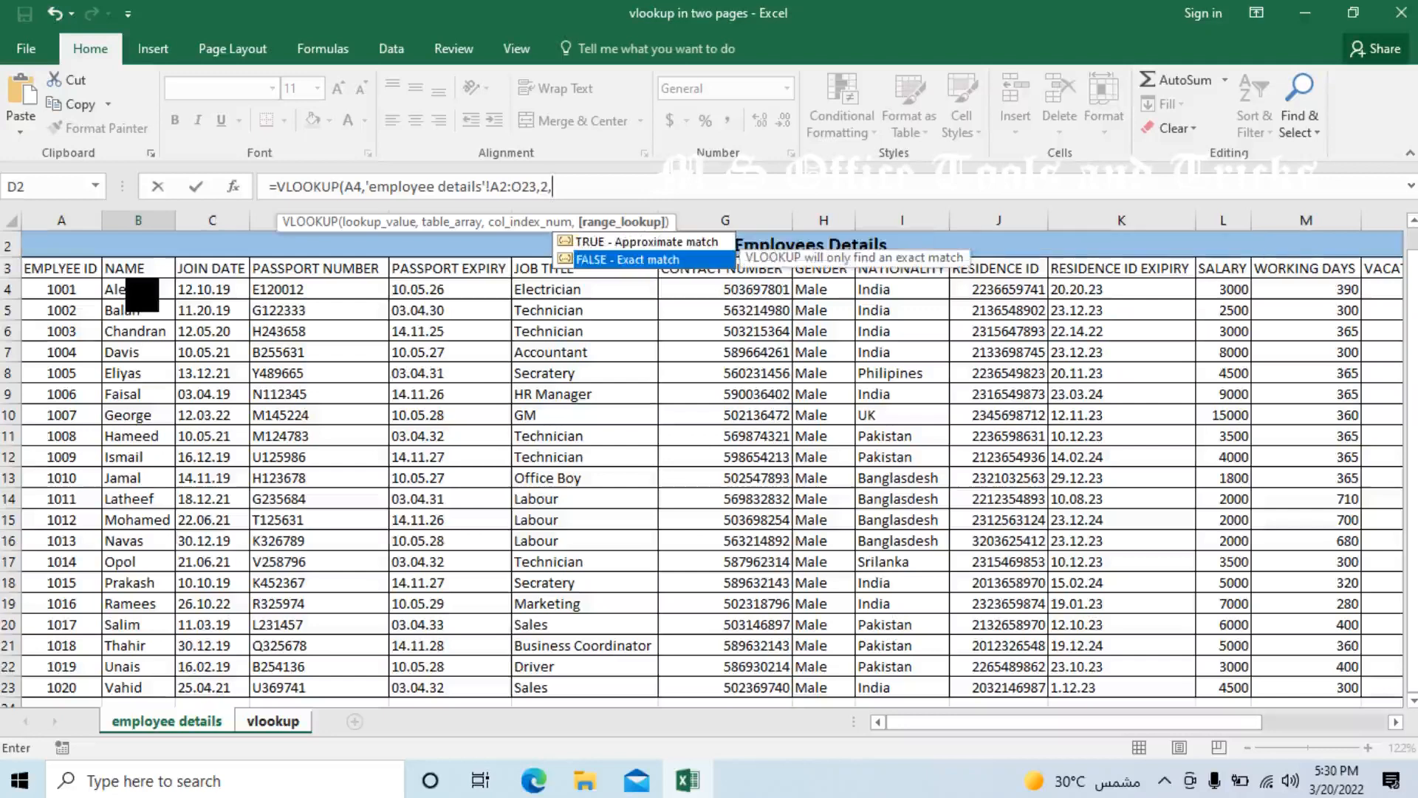
{"action": "key", "text": "Return"}
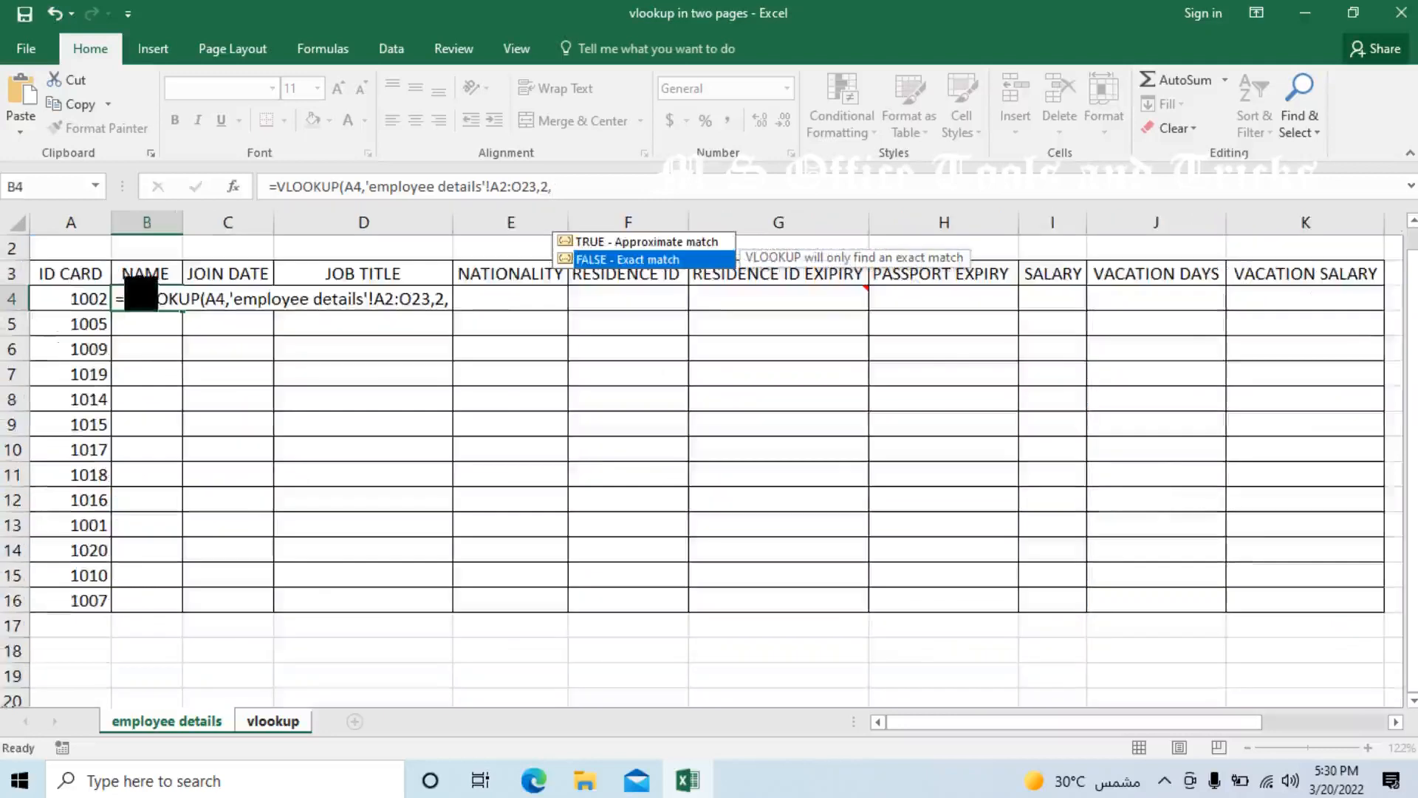
{"action": "left_click", "coordinate": [146, 347]}
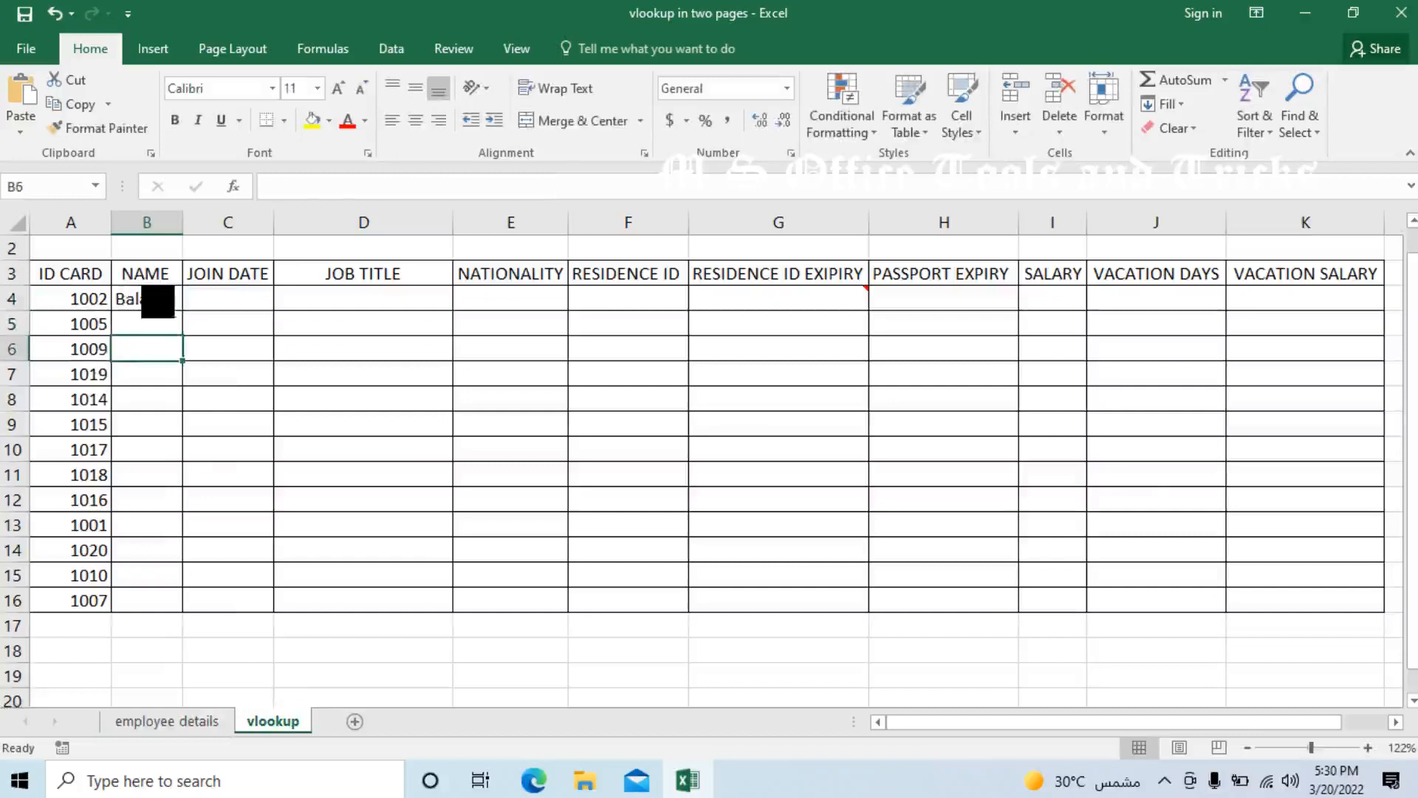
- Fill the B4 lookup formula down the NAME column to row 16 with its relative table range
{"action": "left_click", "coordinate": [147, 298]}
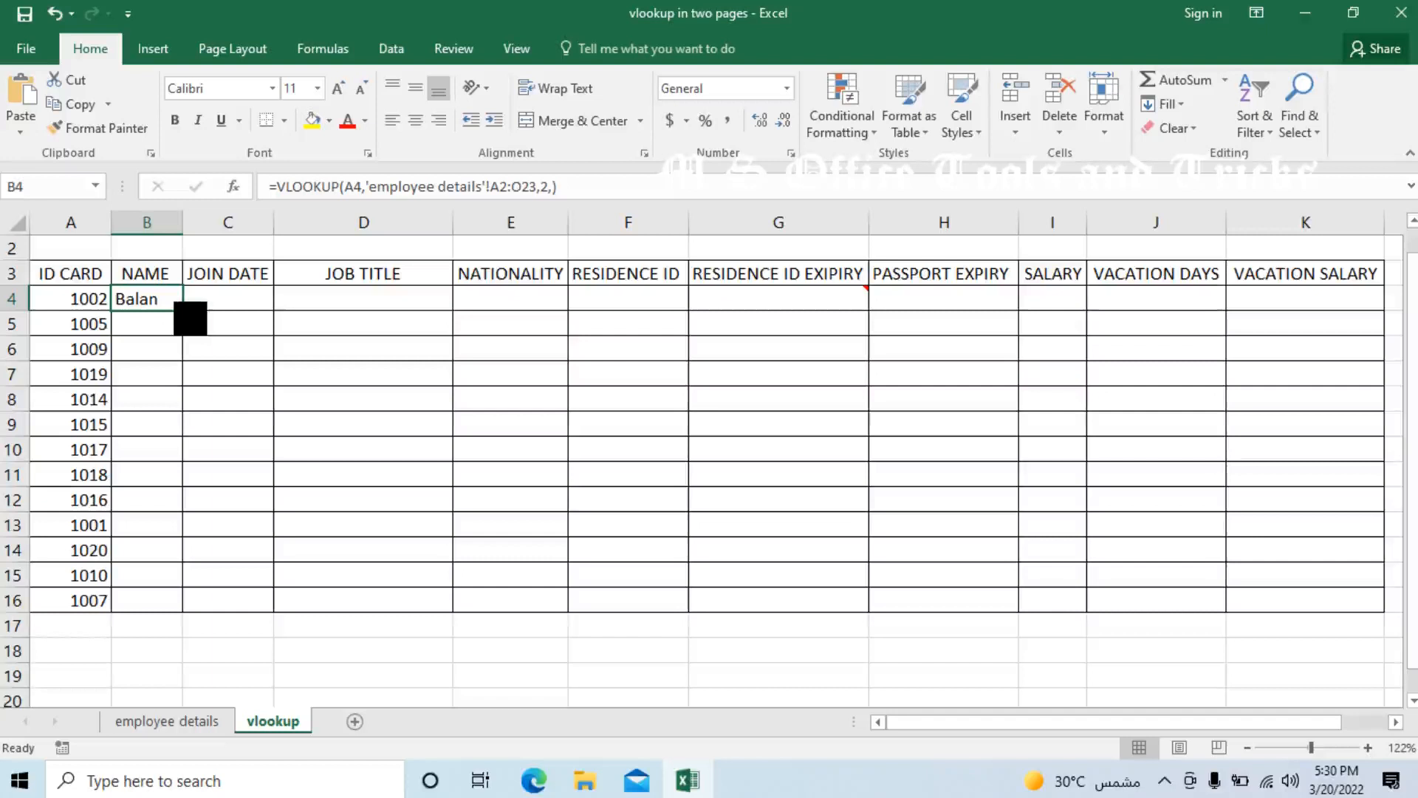
{"action": "double_click", "coordinate": [182, 311]}
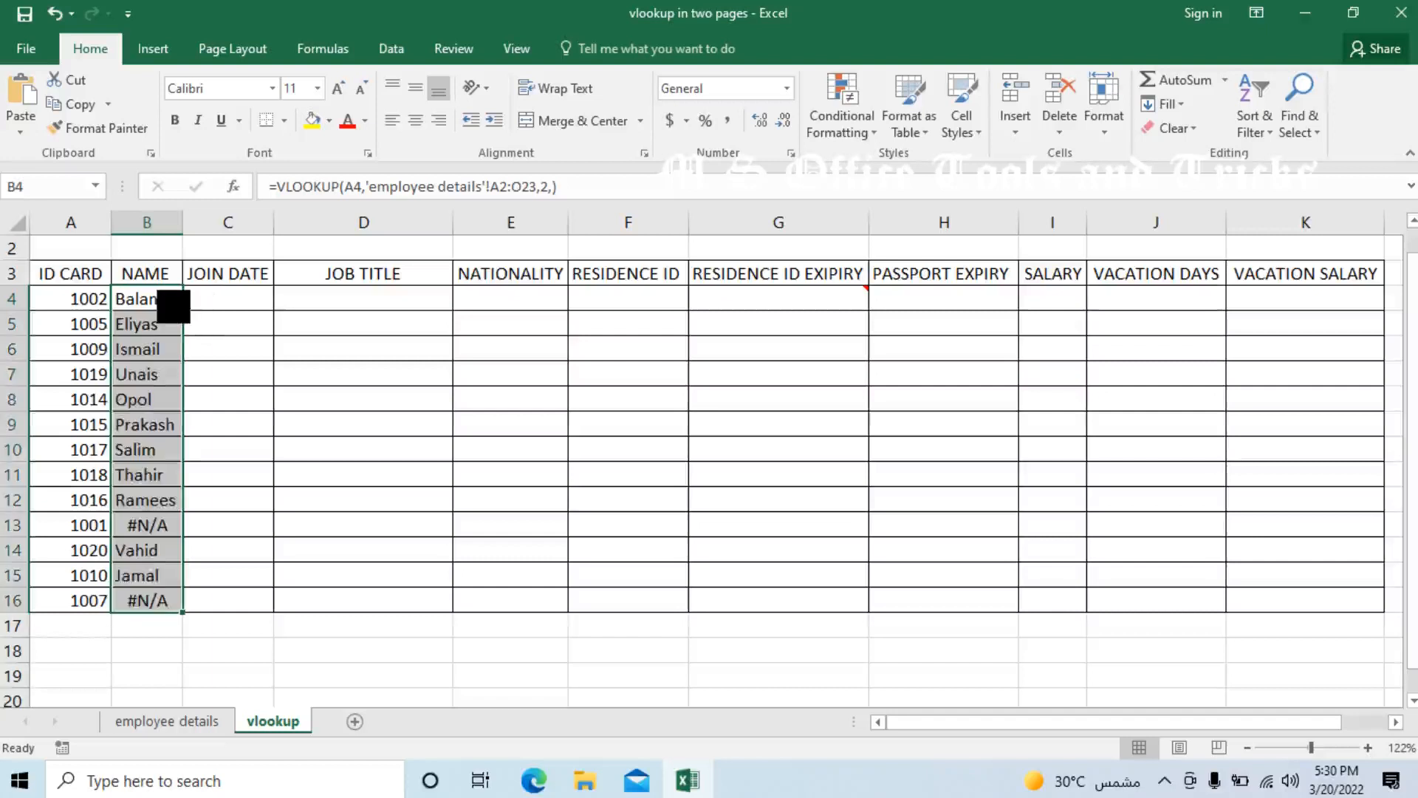
{"action": "left_click", "coordinate": [172, 304]}
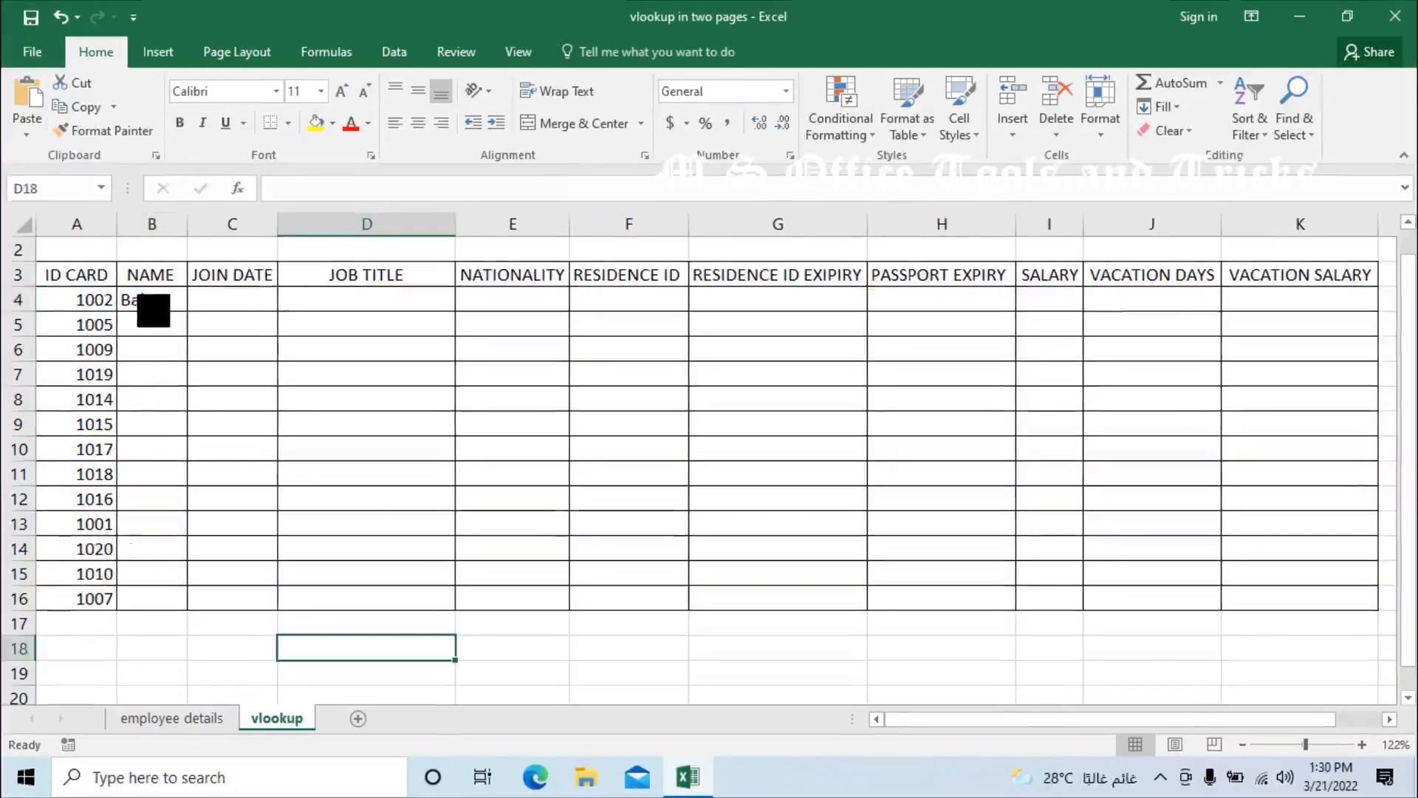
- Make the table range in B4's formula absolute as $A$2:$O$23 and fill the formula down the NAME column to row 16
{"action": "left_click", "coordinate": [154, 304]}
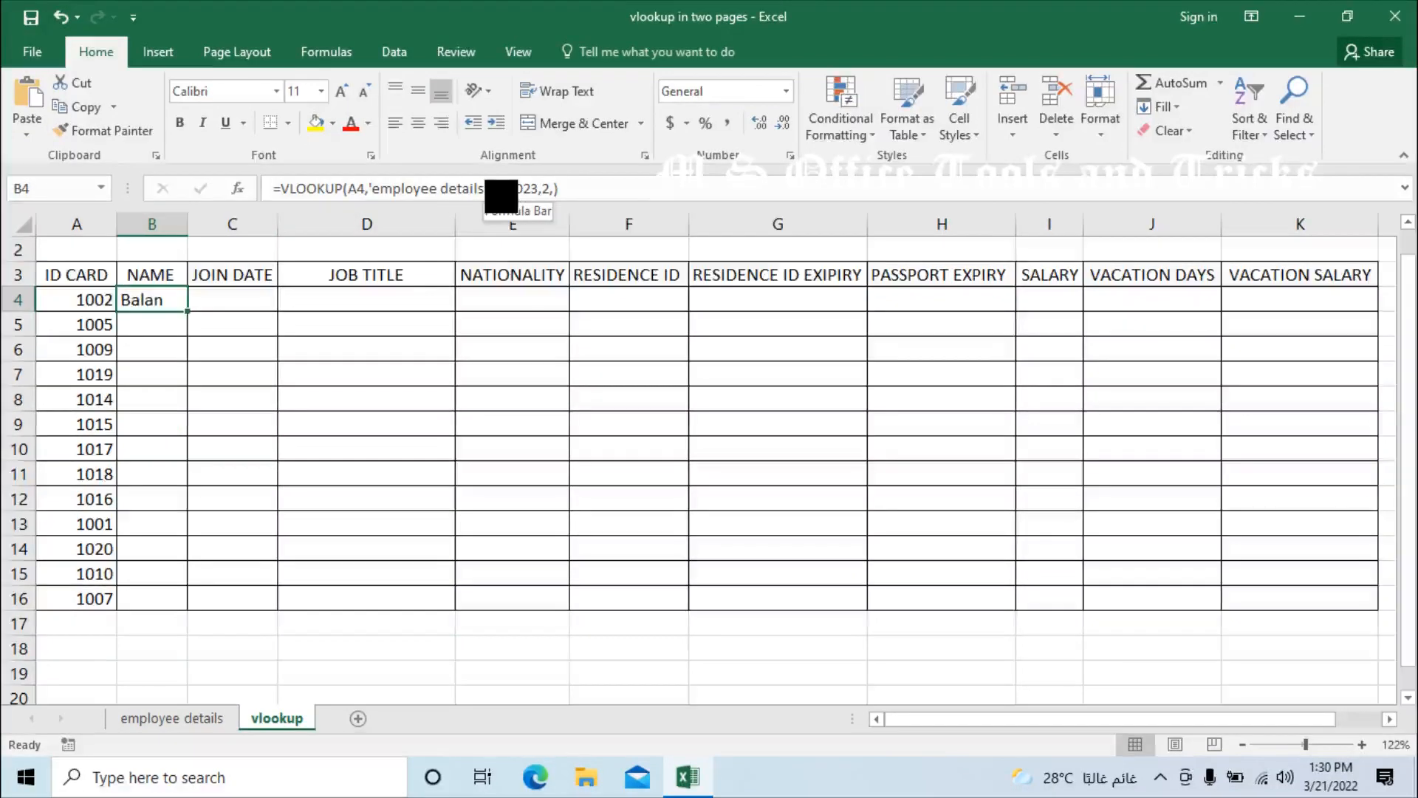
{"action": "left_click", "coordinate": [500, 190]}
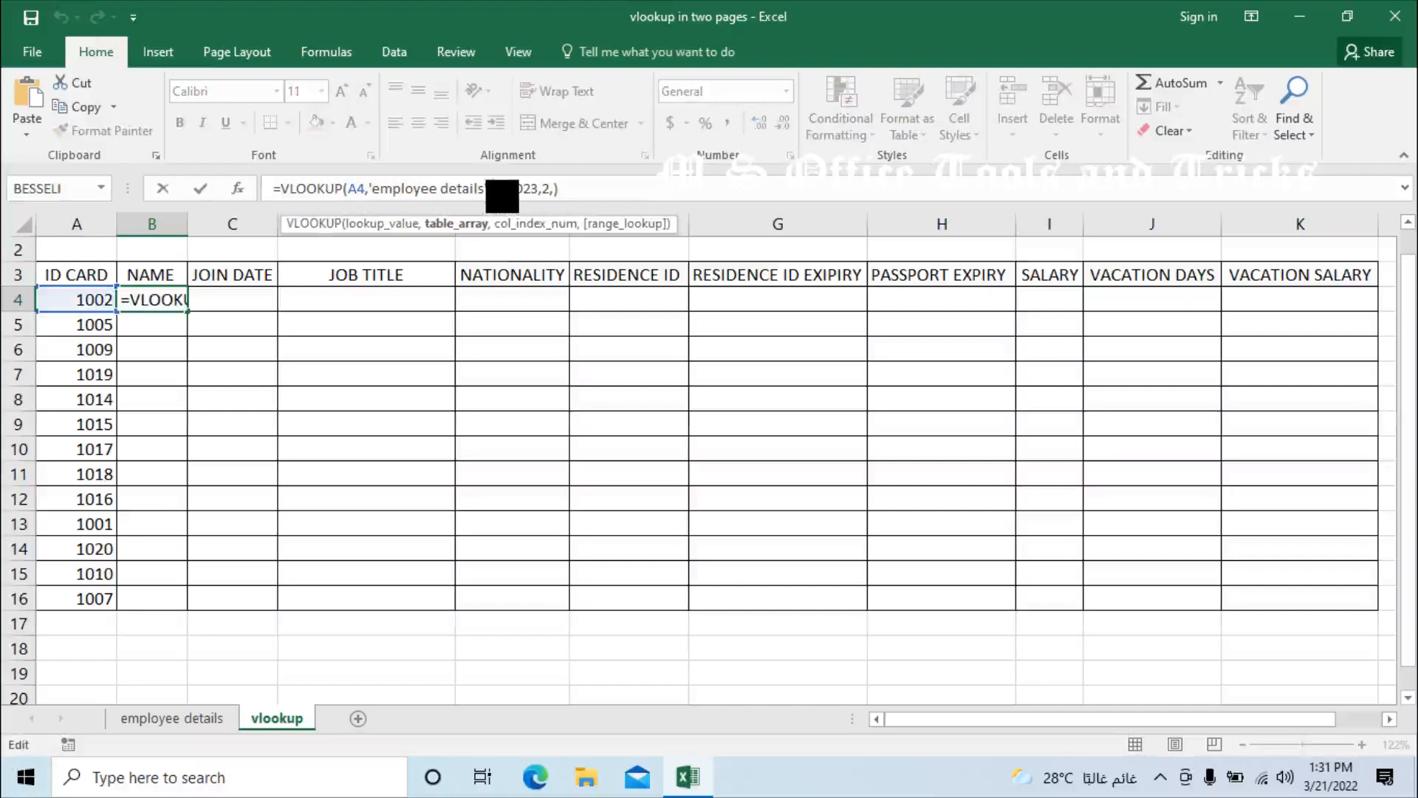
{"action": "key", "text": "F4"}
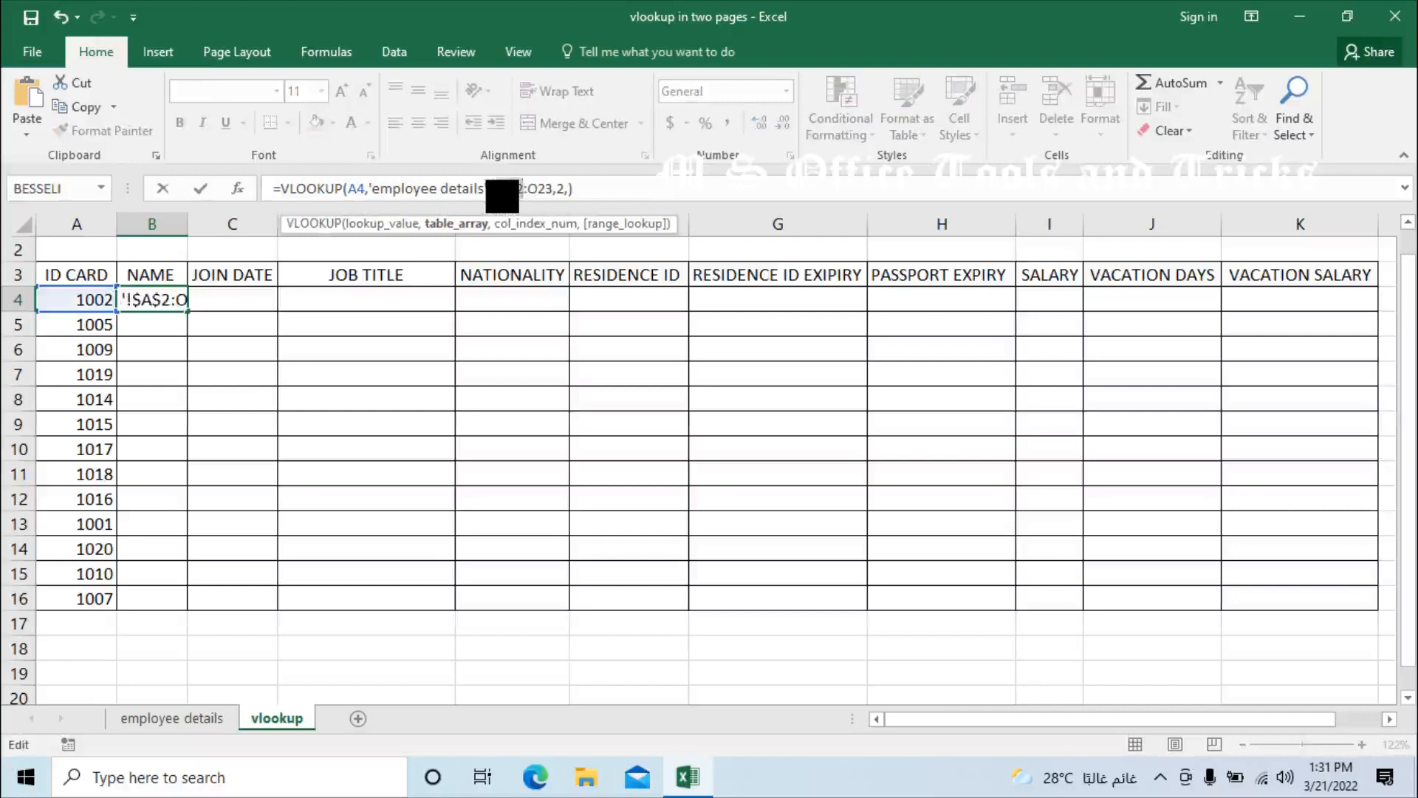
{"action": "left_click_drag", "start_coordinate": [493, 189], "coordinate": [550, 189]}
{"action": "left_click", "coordinate": [535, 191]}
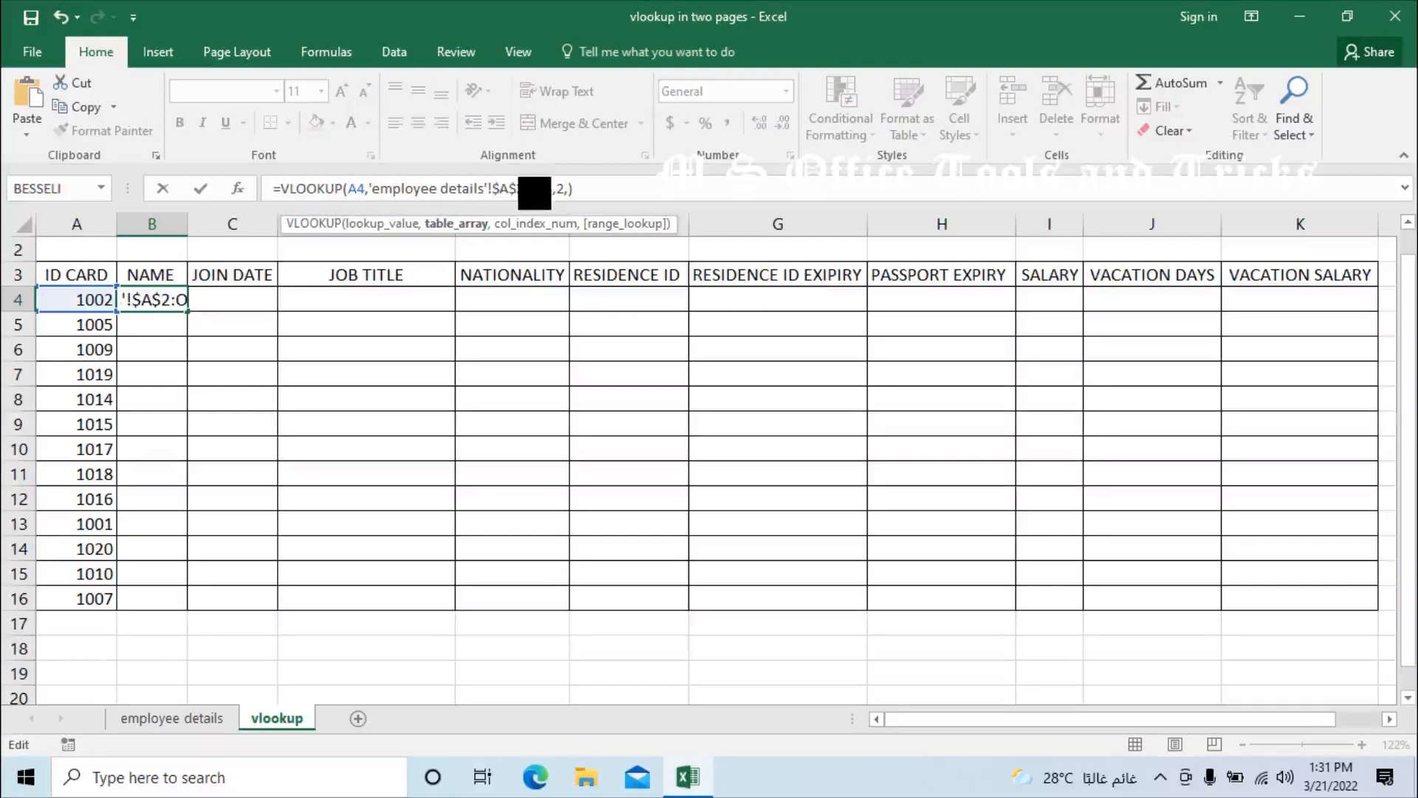
{"action": "key", "text": "F4"}
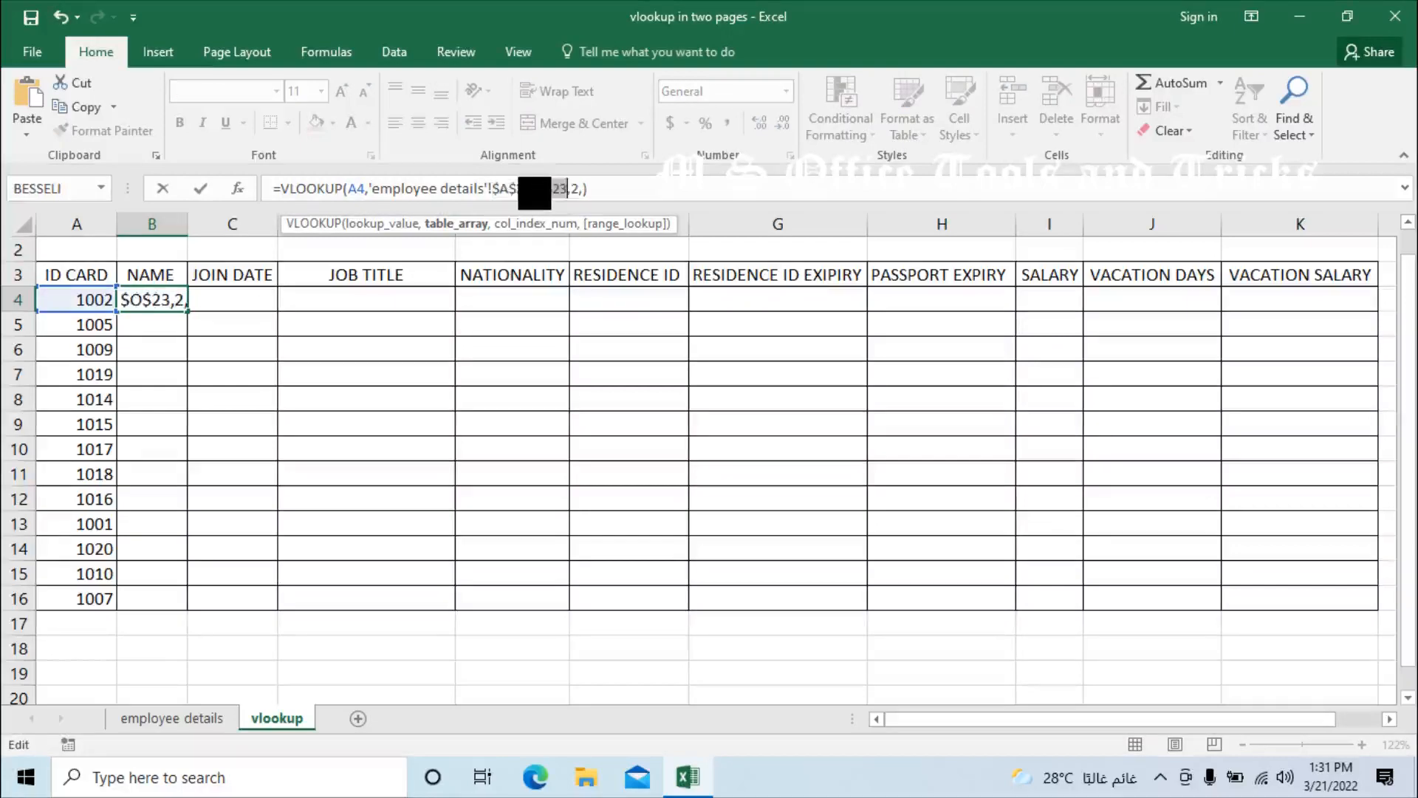
{"action": "key", "text": "Return"}
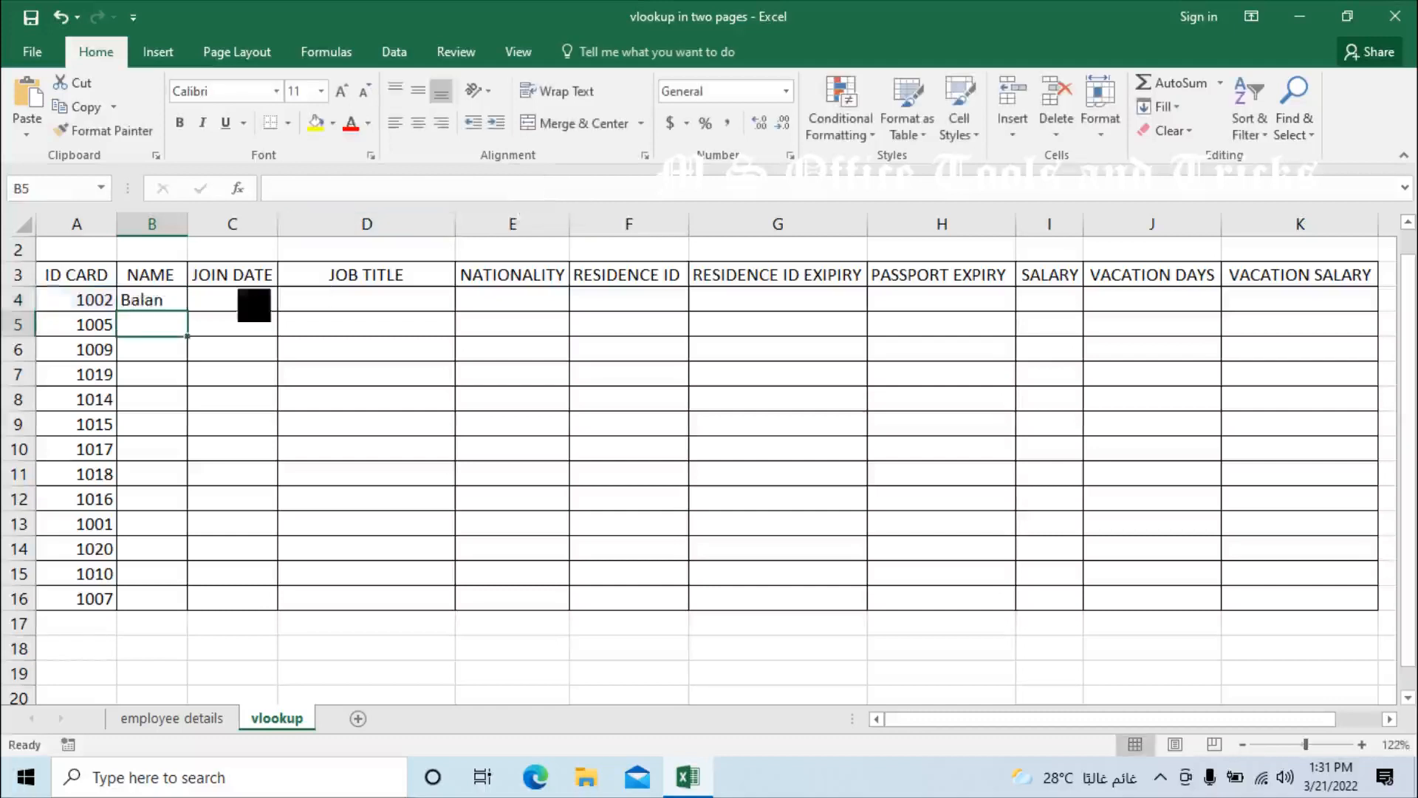
{"action": "key", "text": "Up"}
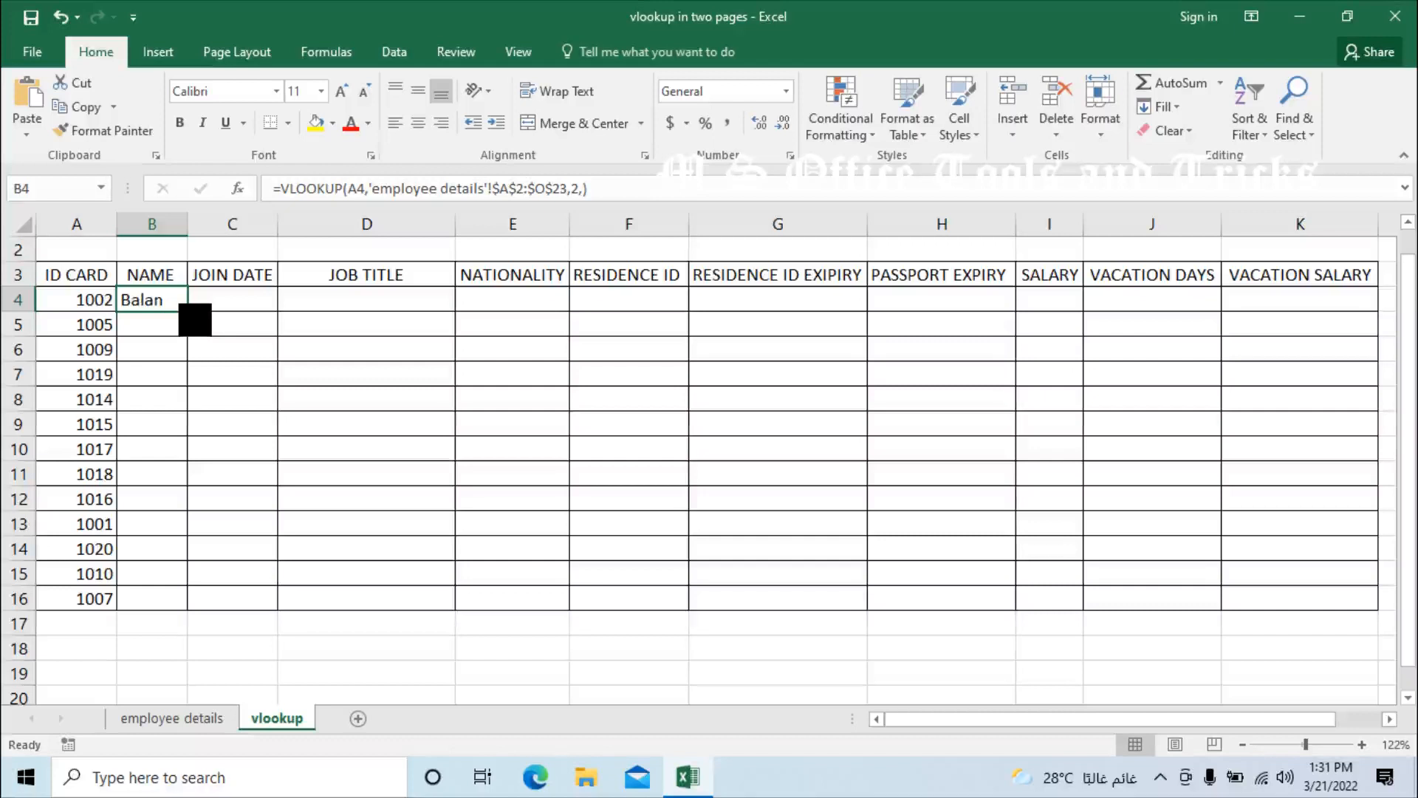
{"action": "double_click", "coordinate": [188, 310]}
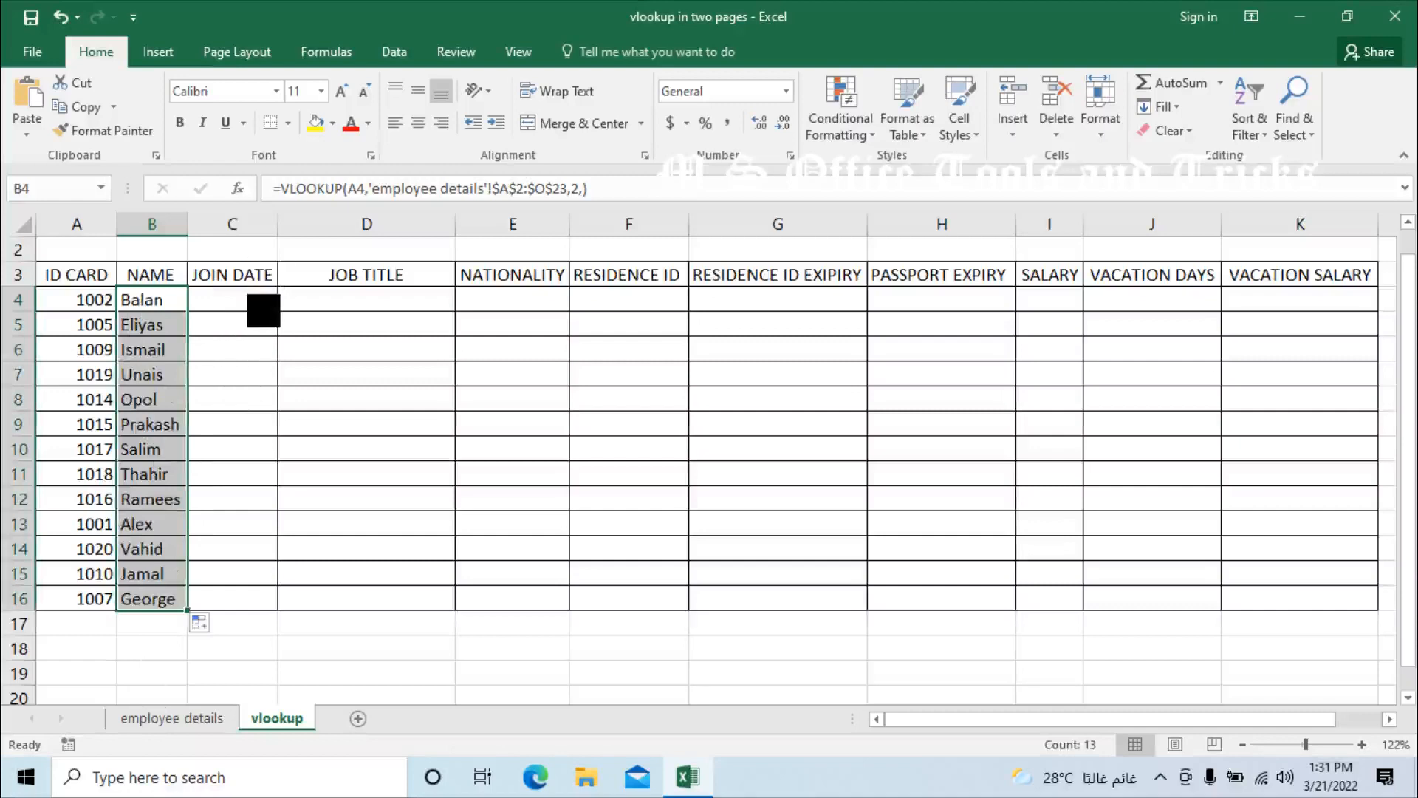
- Begin a VLOOKUP formula in C4 of the vlookup sheet with lookup value A4 and table range A2:O23 from the employee details sheet
{"action": "left_click", "coordinate": [255, 302]}
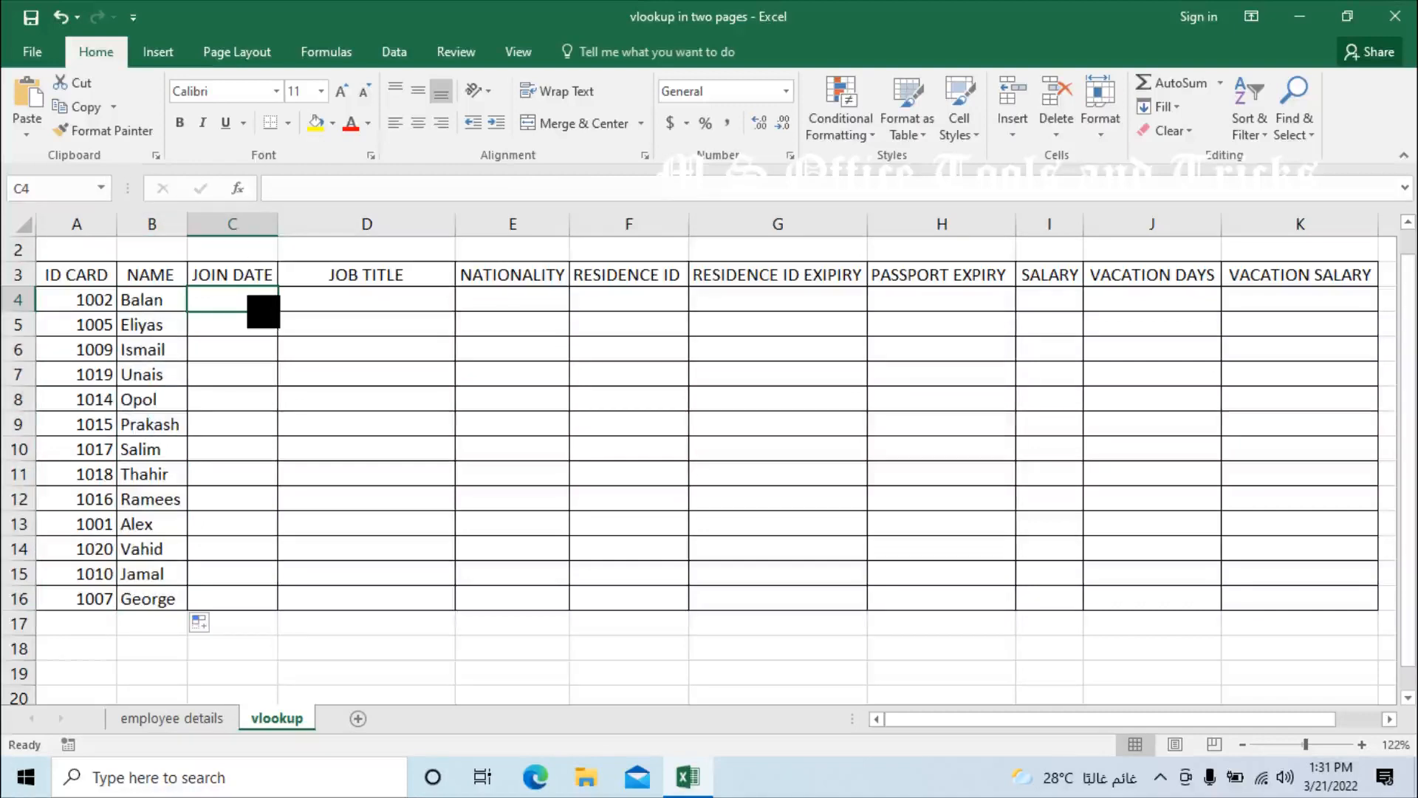
{"action": "type", "text": "="}
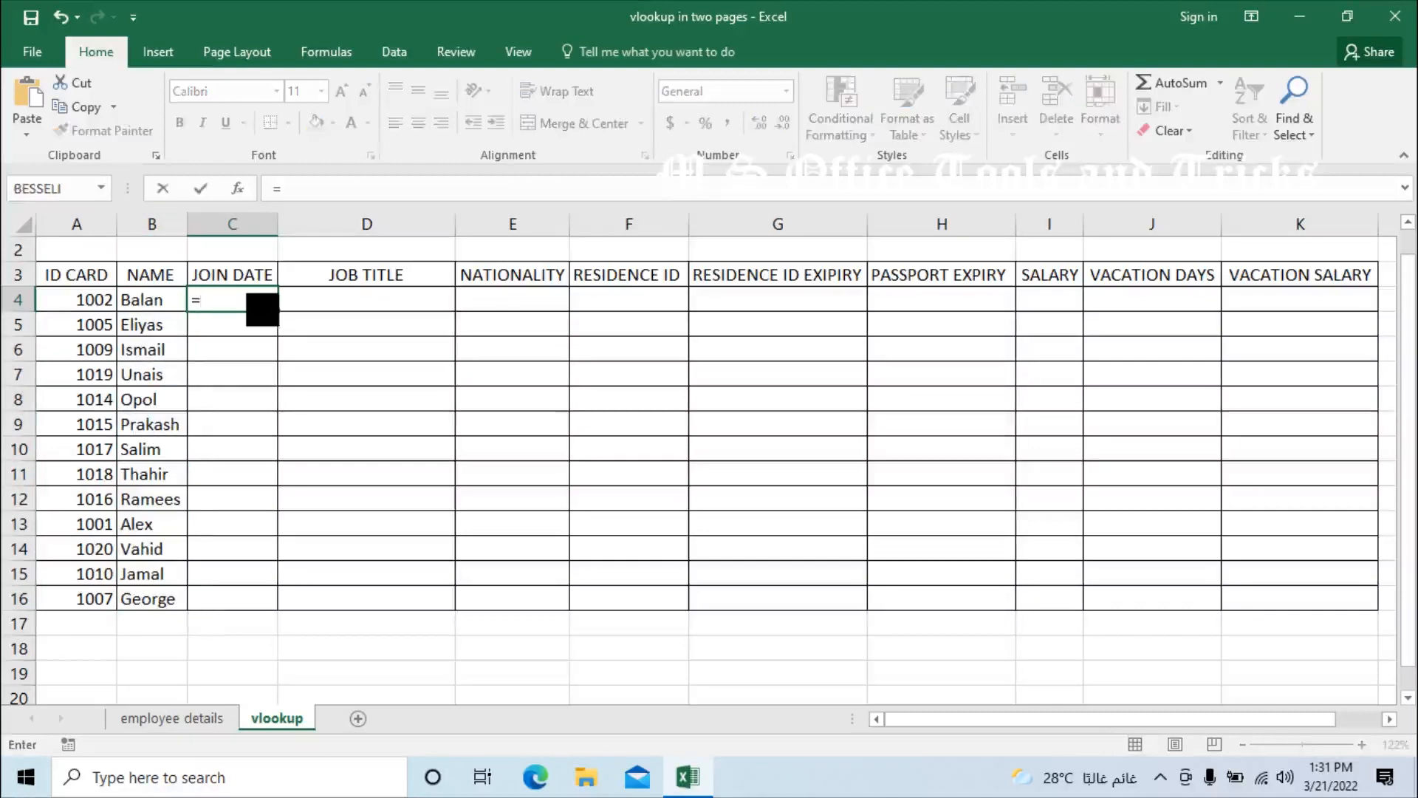
{"action": "type", "text": "vl"}
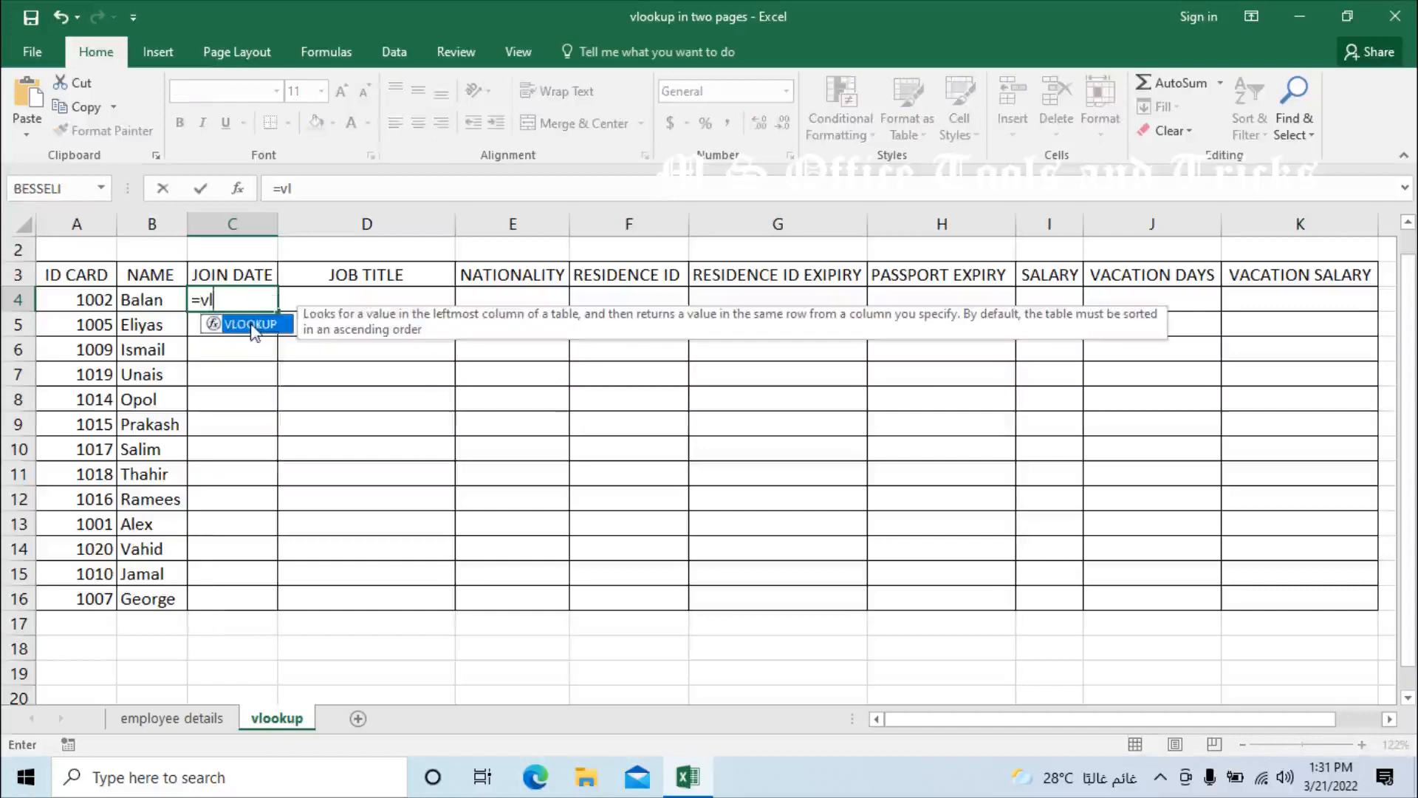
{"action": "double_click", "coordinate": [253, 324]}
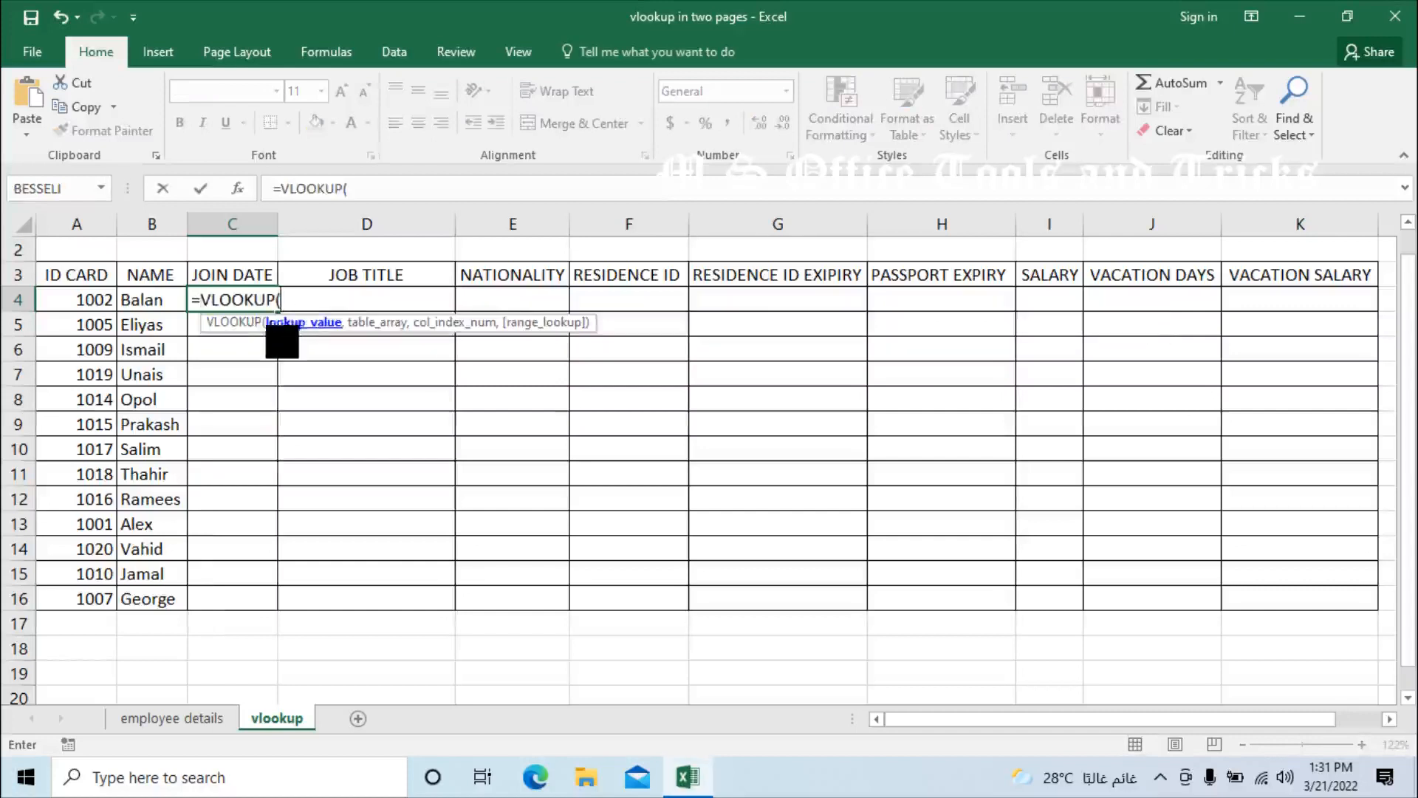
{"action": "left_click", "coordinate": [106, 310]}
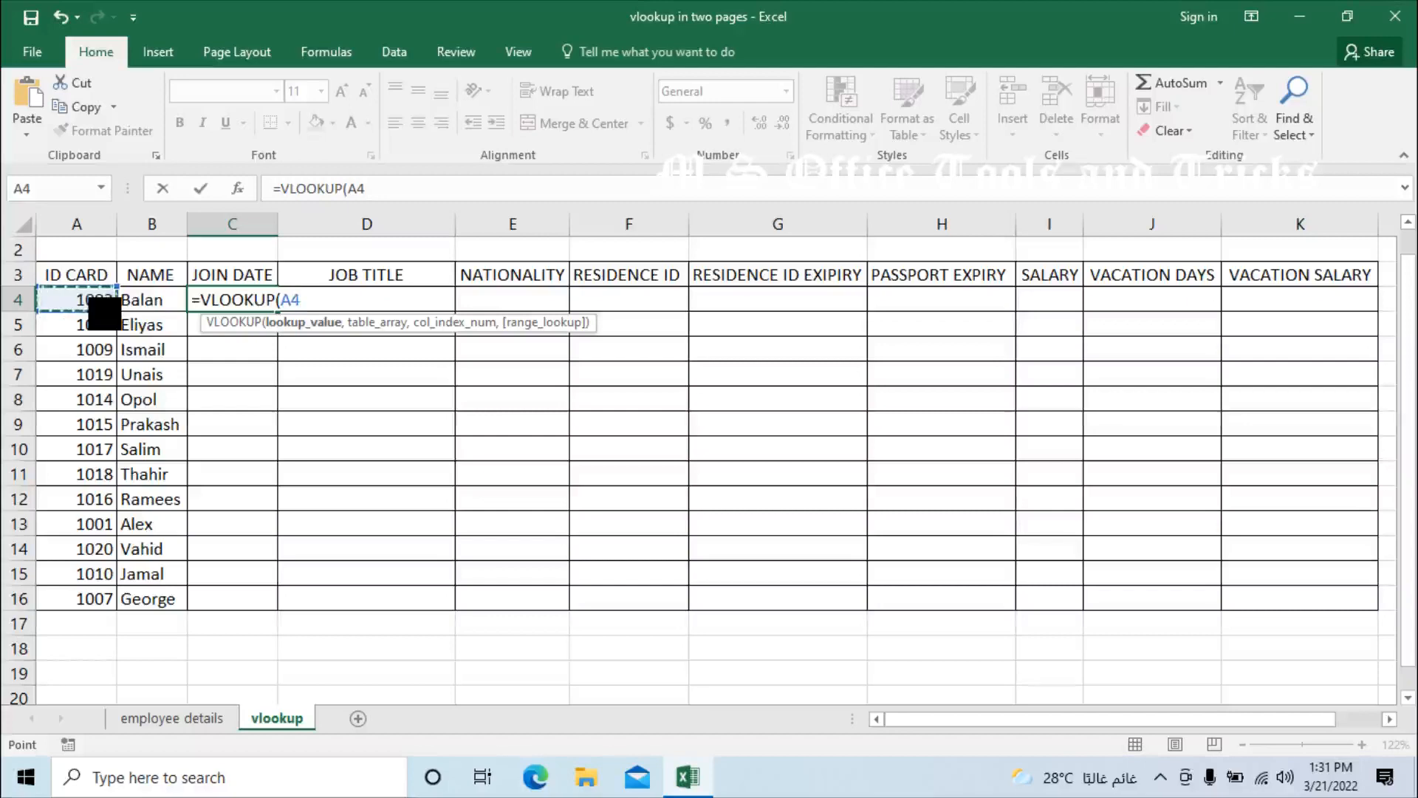
{"action": "type", "text": ","}
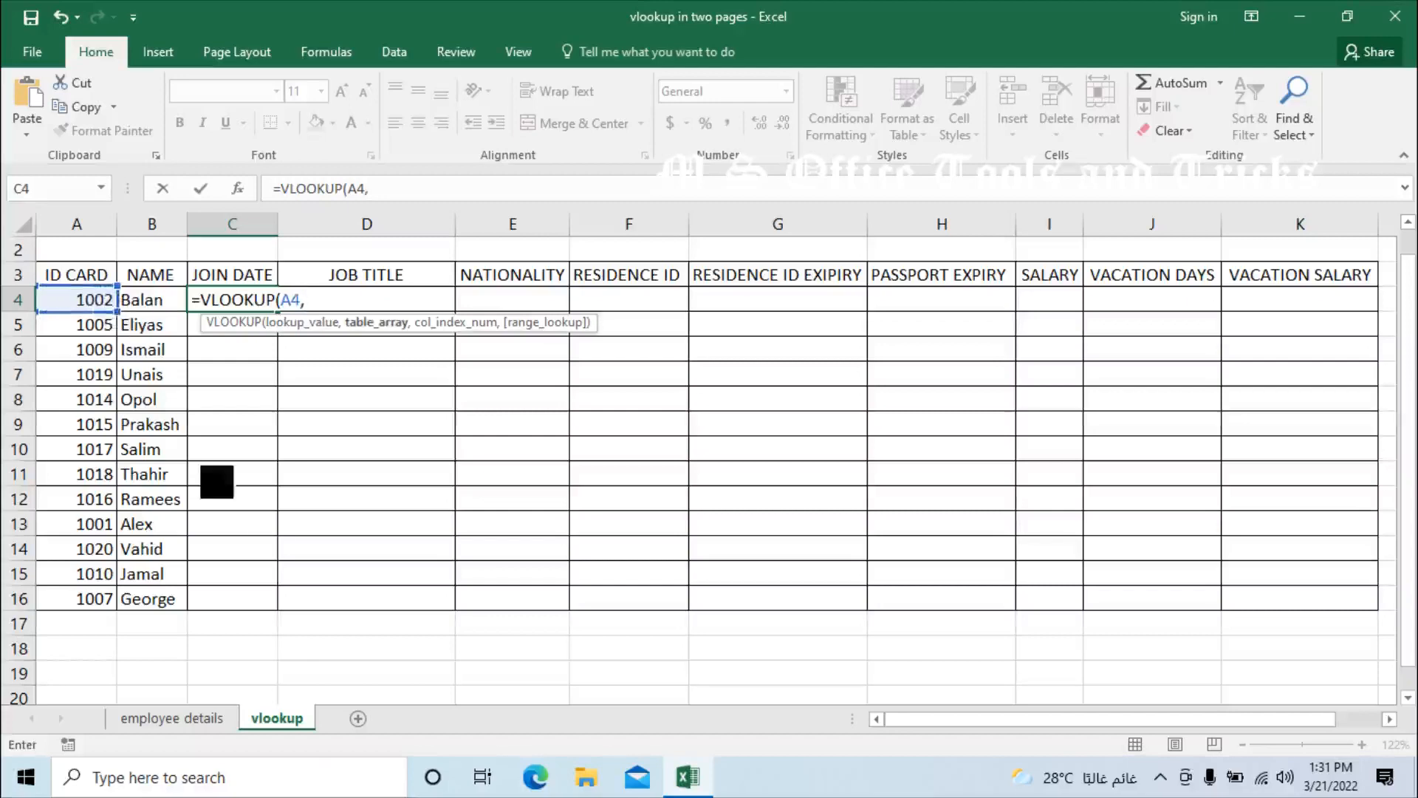
{"action": "left_click", "coordinate": [208, 718]}
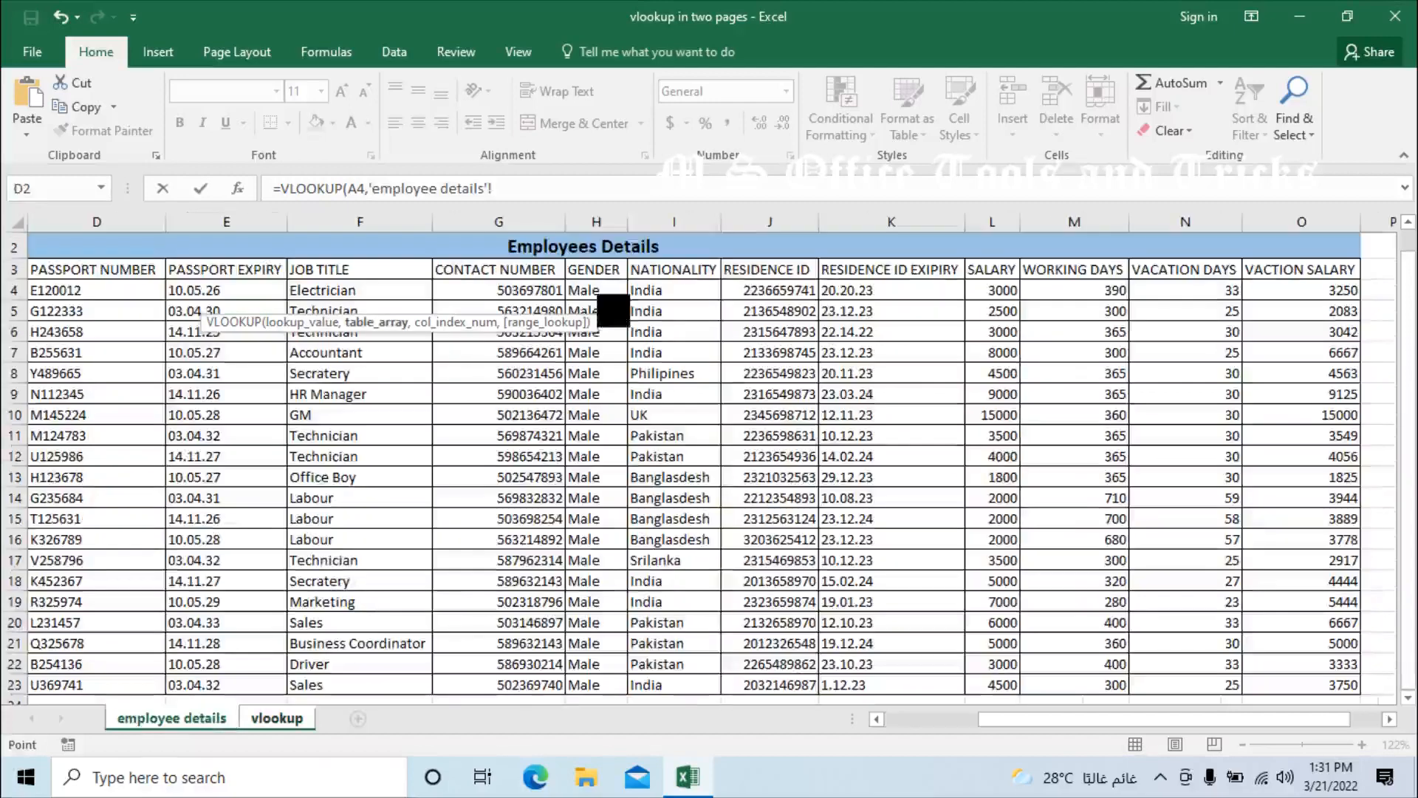
{"action": "left_click", "coordinate": [561, 246]}
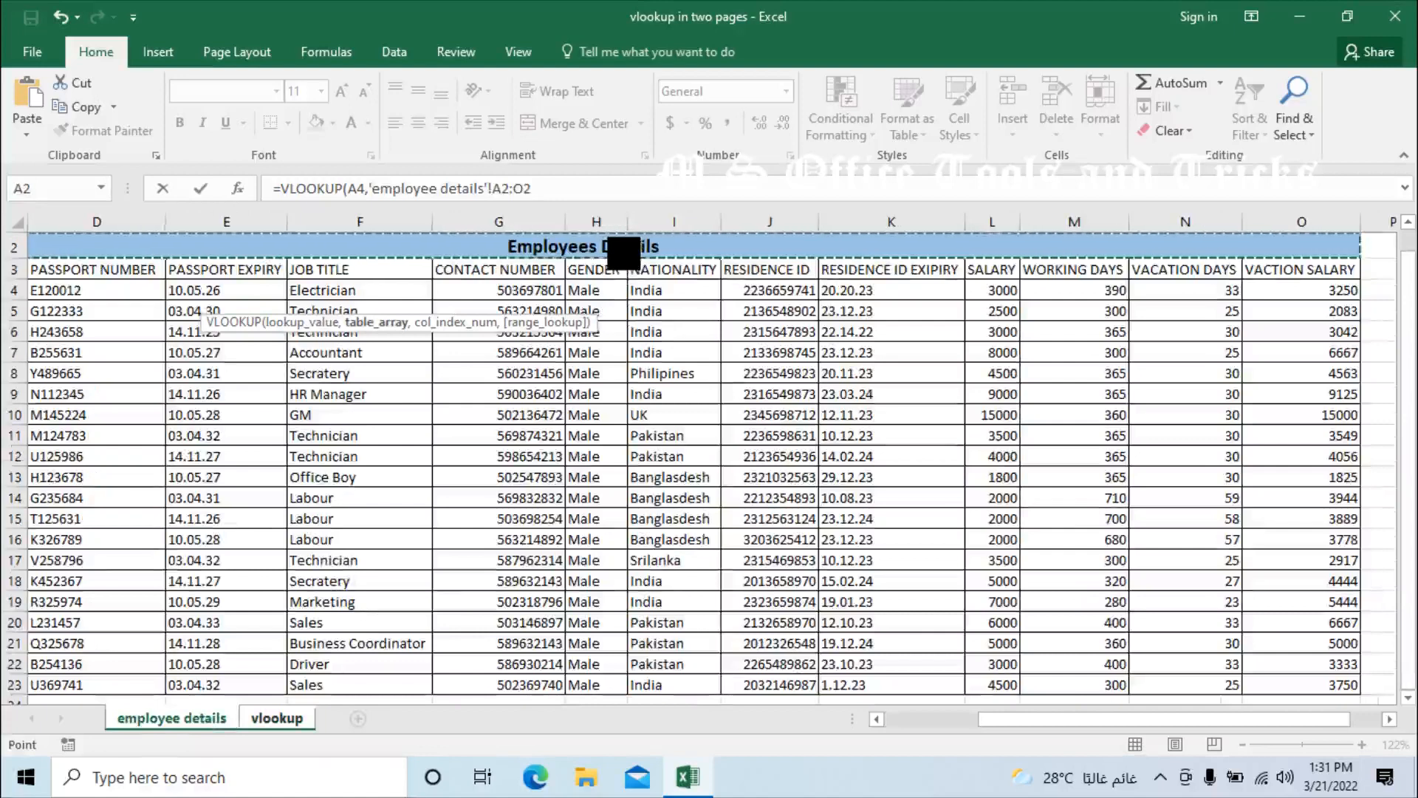
{"action": "left_click_drag", "start_coordinate": [561, 246], "coordinate": [1359, 692]}
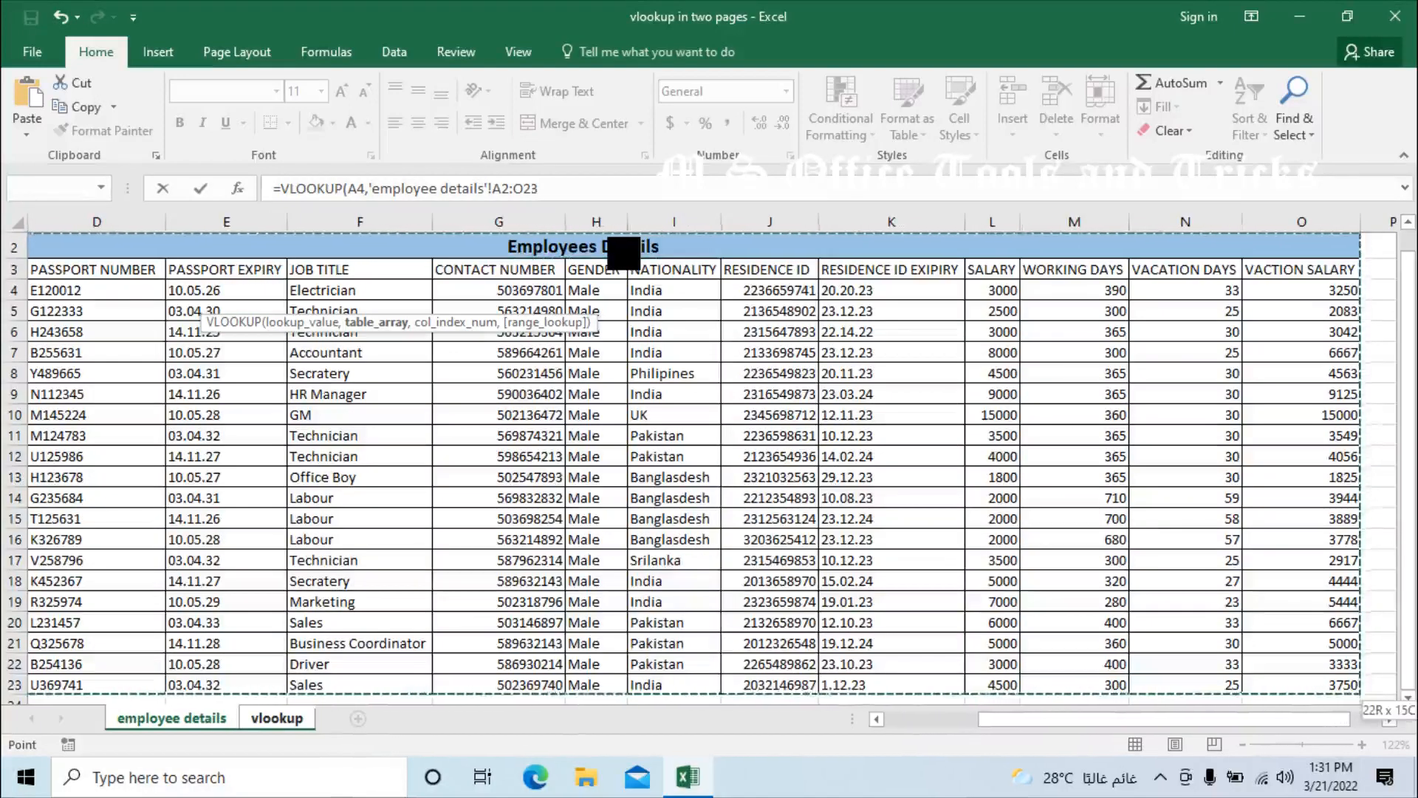
{"action": "left_click", "coordinate": [595, 190]}
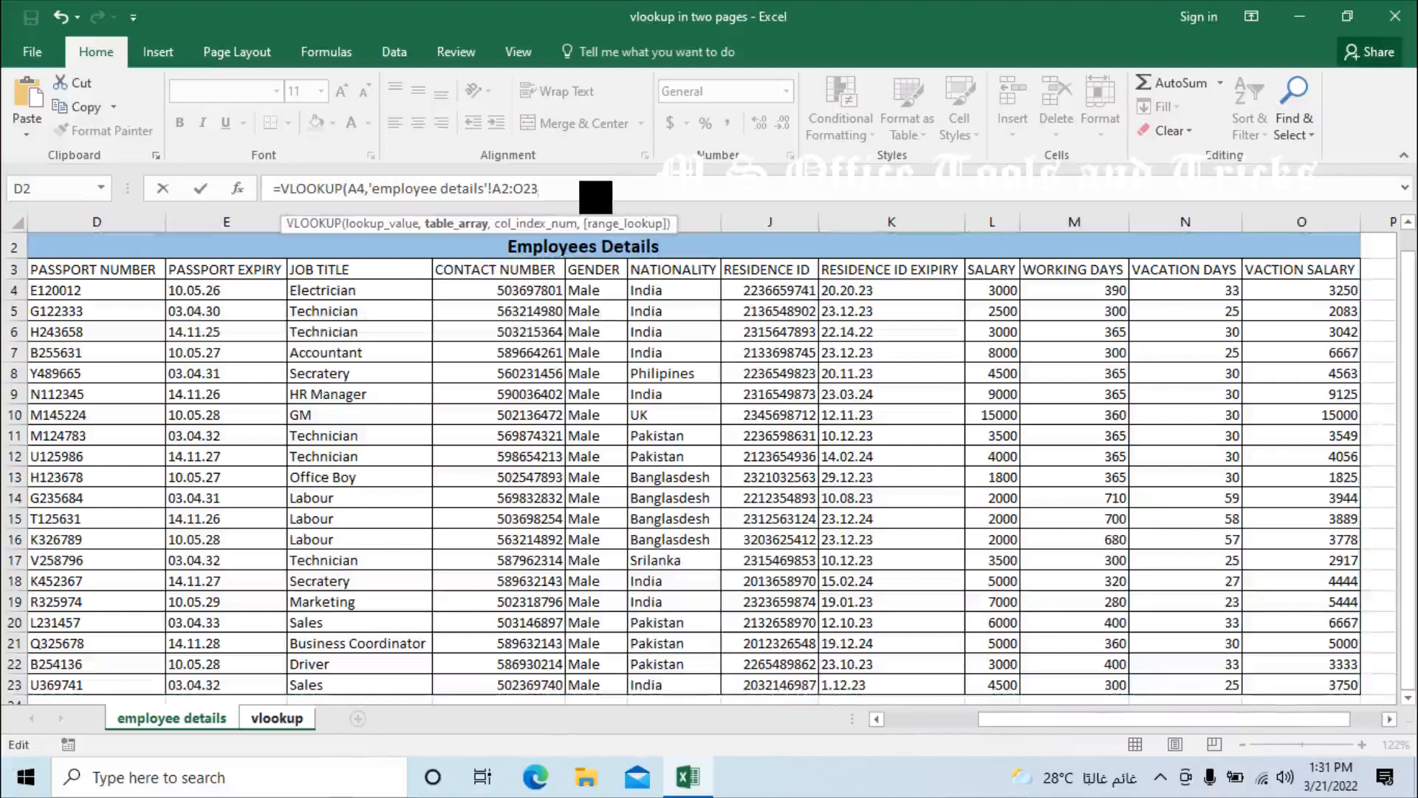
- Complete the JOIN DATE lookup in C4 with column index 3 and an empty range_lookup argument
{"action": "type", "text": ","}
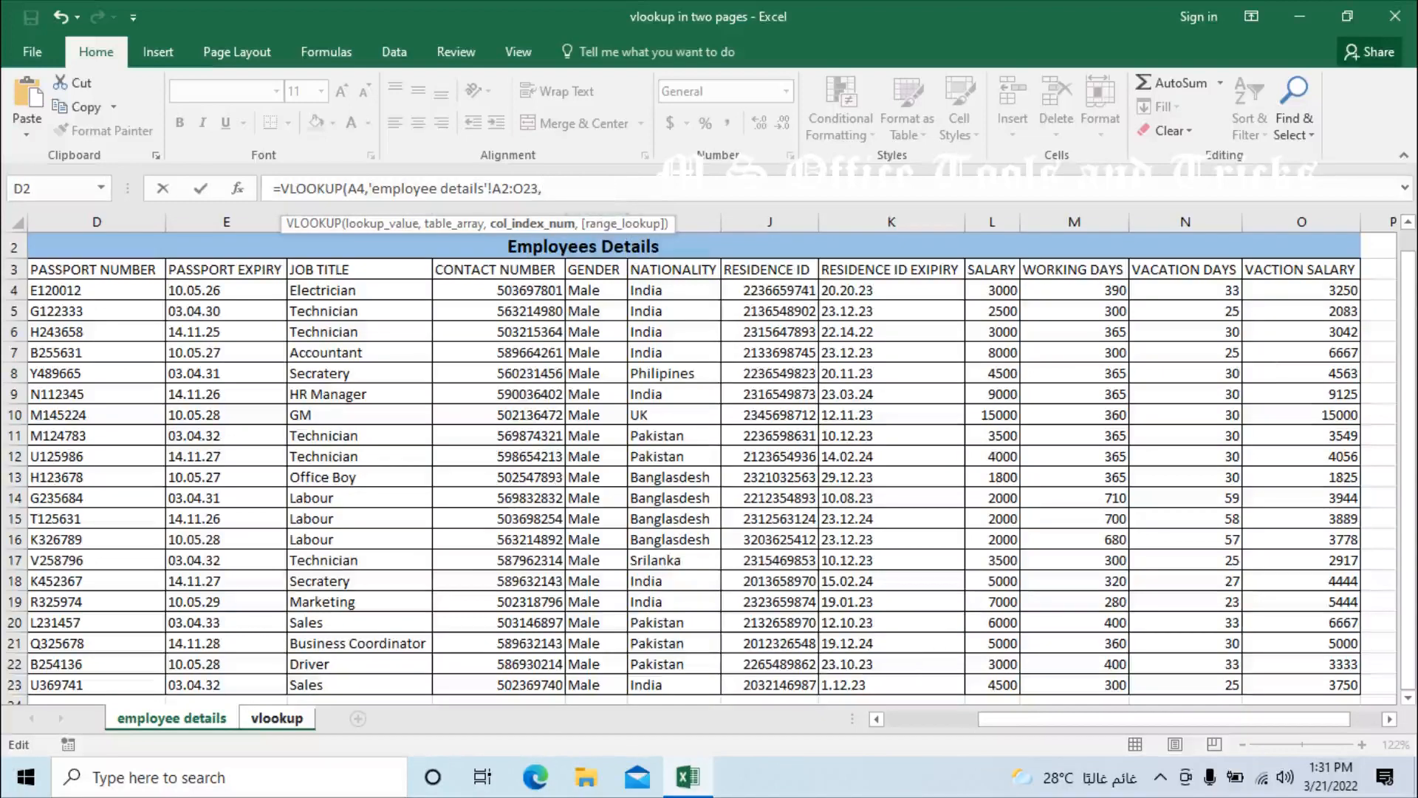
{"action": "scroll", "coordinate": [1411, 299], "scroll_direction": "up", "scroll_amount": 1}
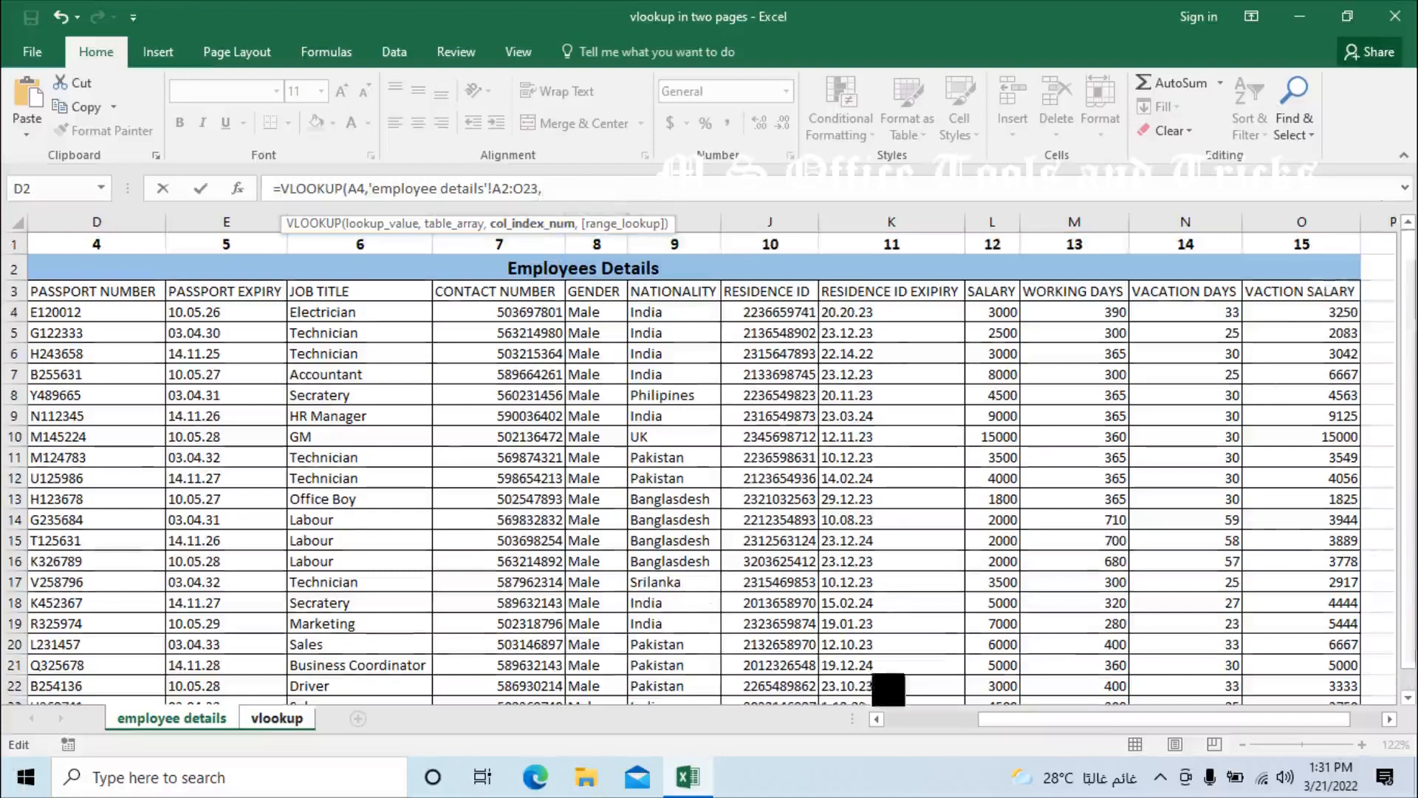
{"action": "scroll", "coordinate": [1263, 718], "scroll_direction": "left", "scroll_amount": 3}
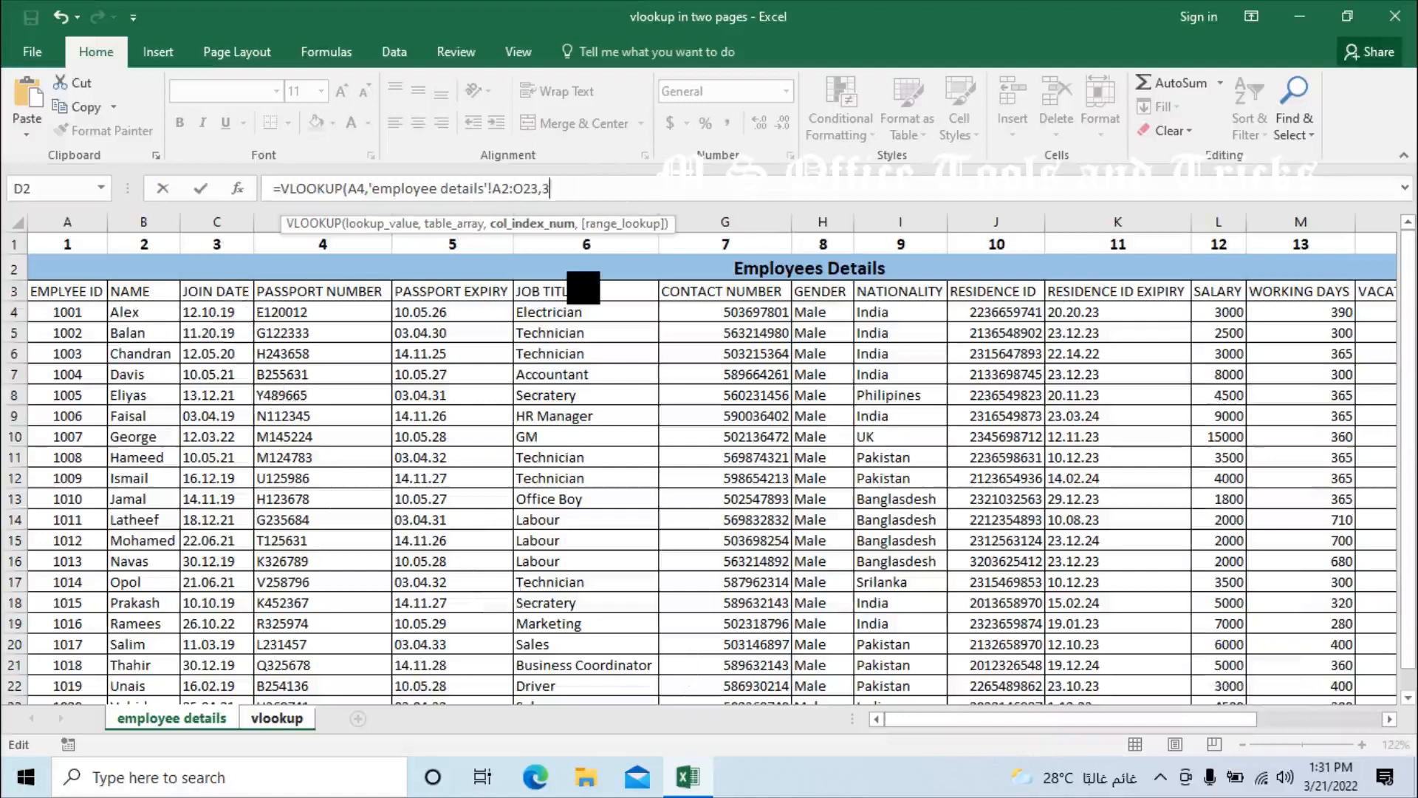
{"action": "type", "text": ","}
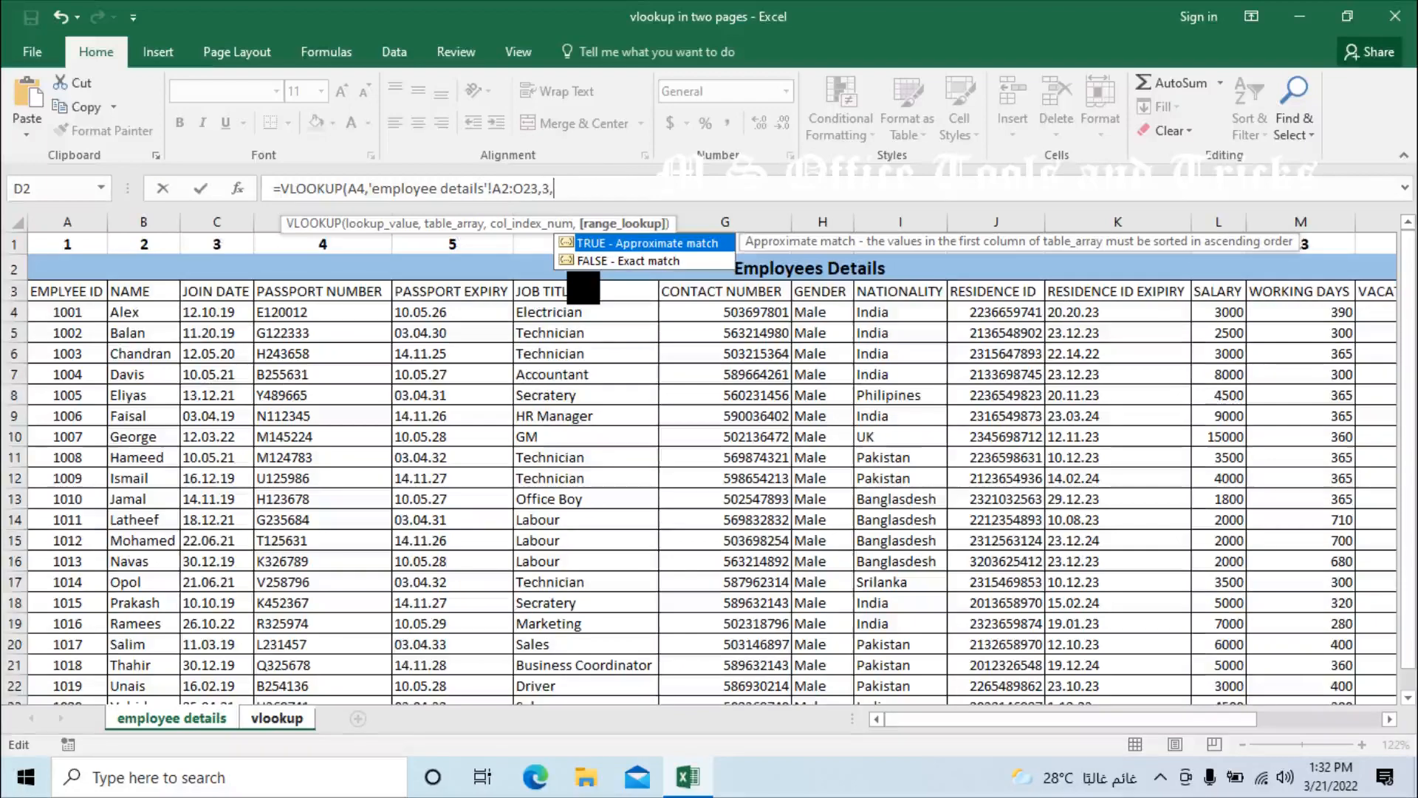
{"action": "key", "text": "Down"}
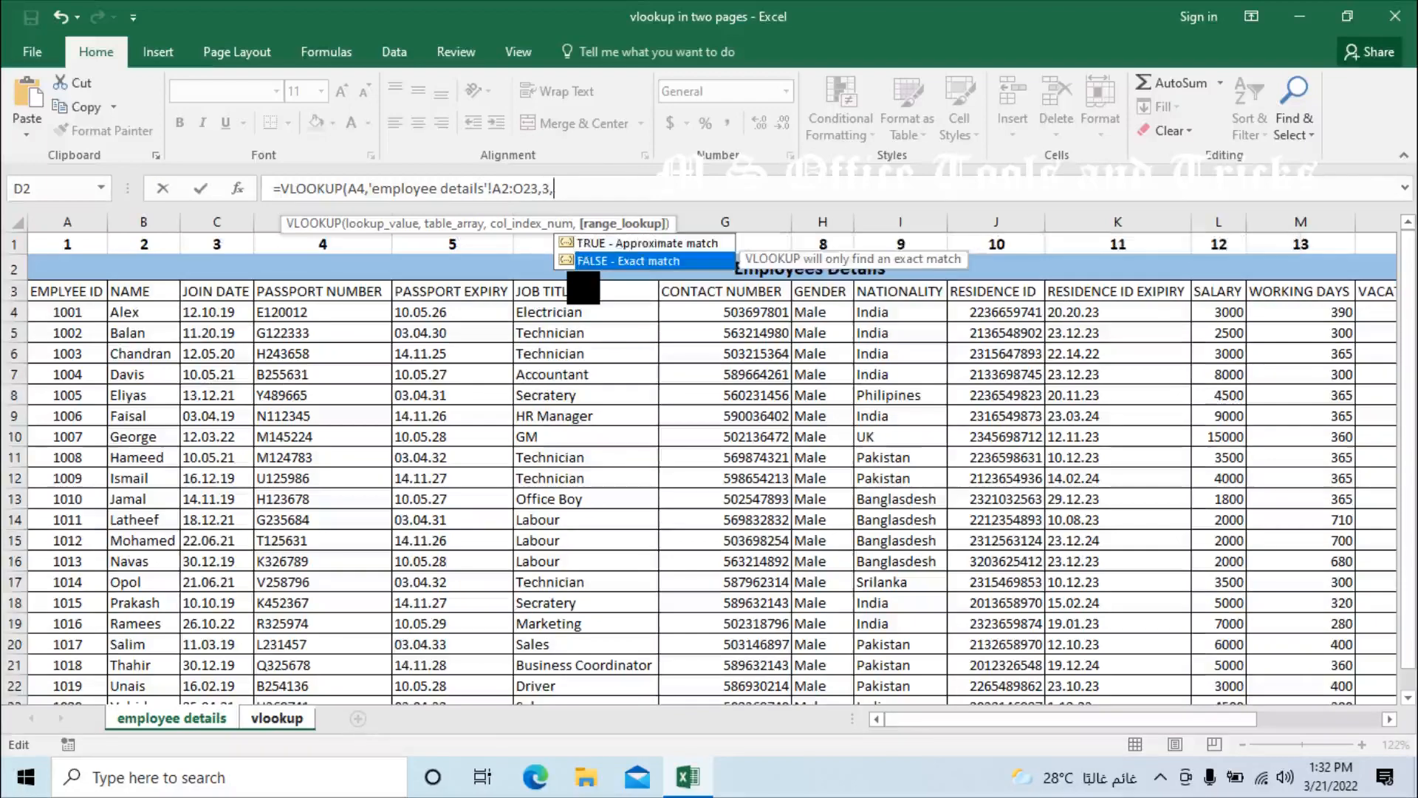
{"action": "key", "text": "Tab"}
{"action": "key", "text": "Return"}
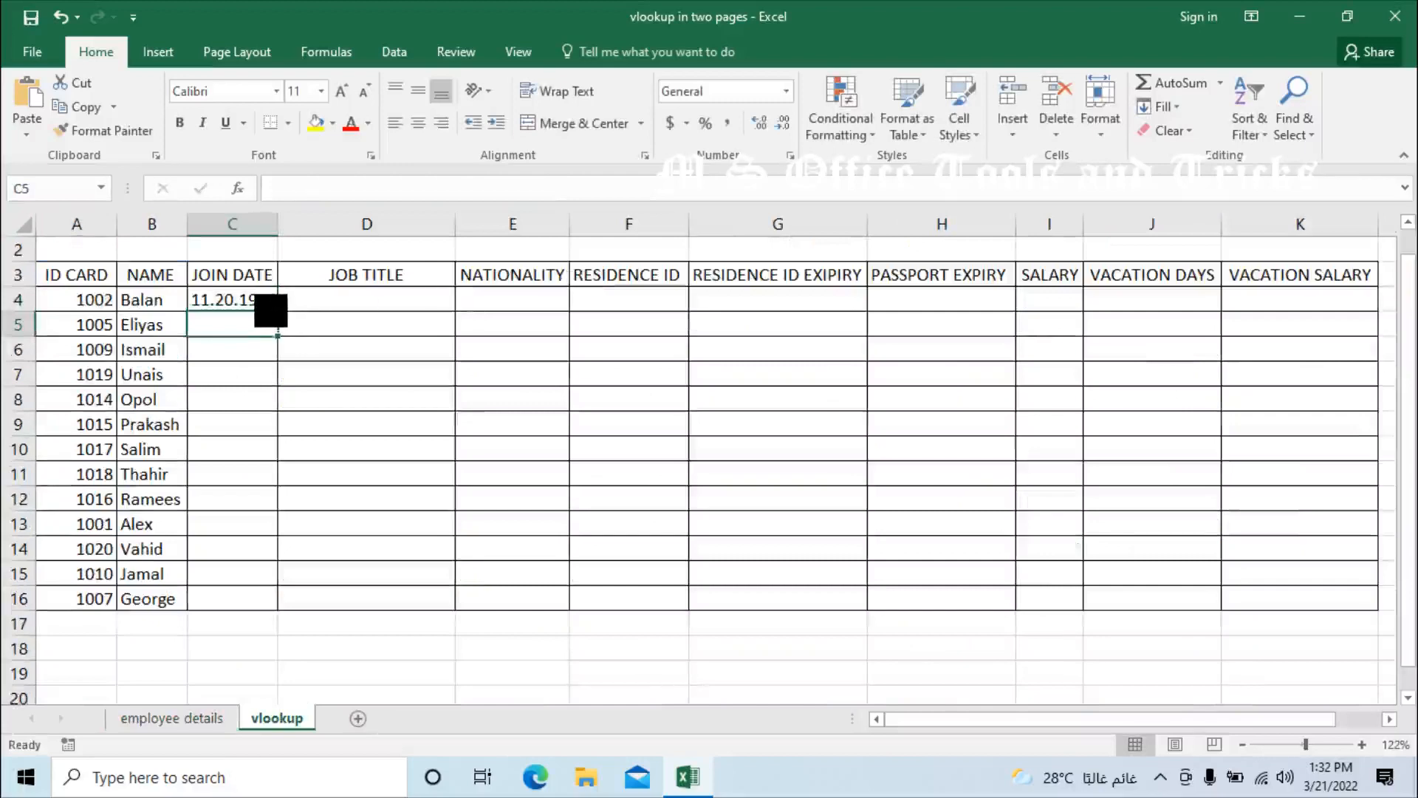
- Make the table range in C4's formula absolute as $A$2:$O$23
{"action": "left_click", "coordinate": [270, 307]}
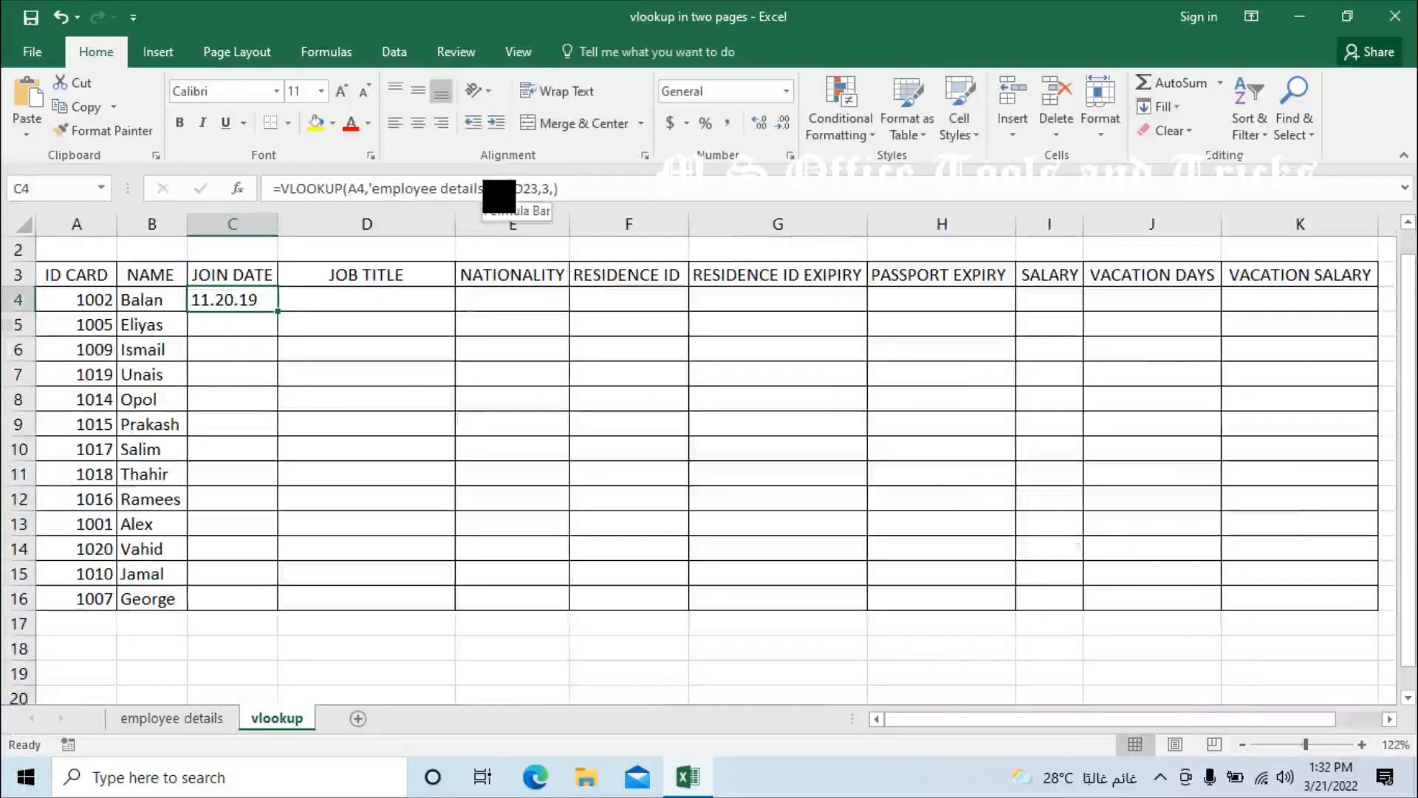
{"action": "left_click", "coordinate": [500, 194]}
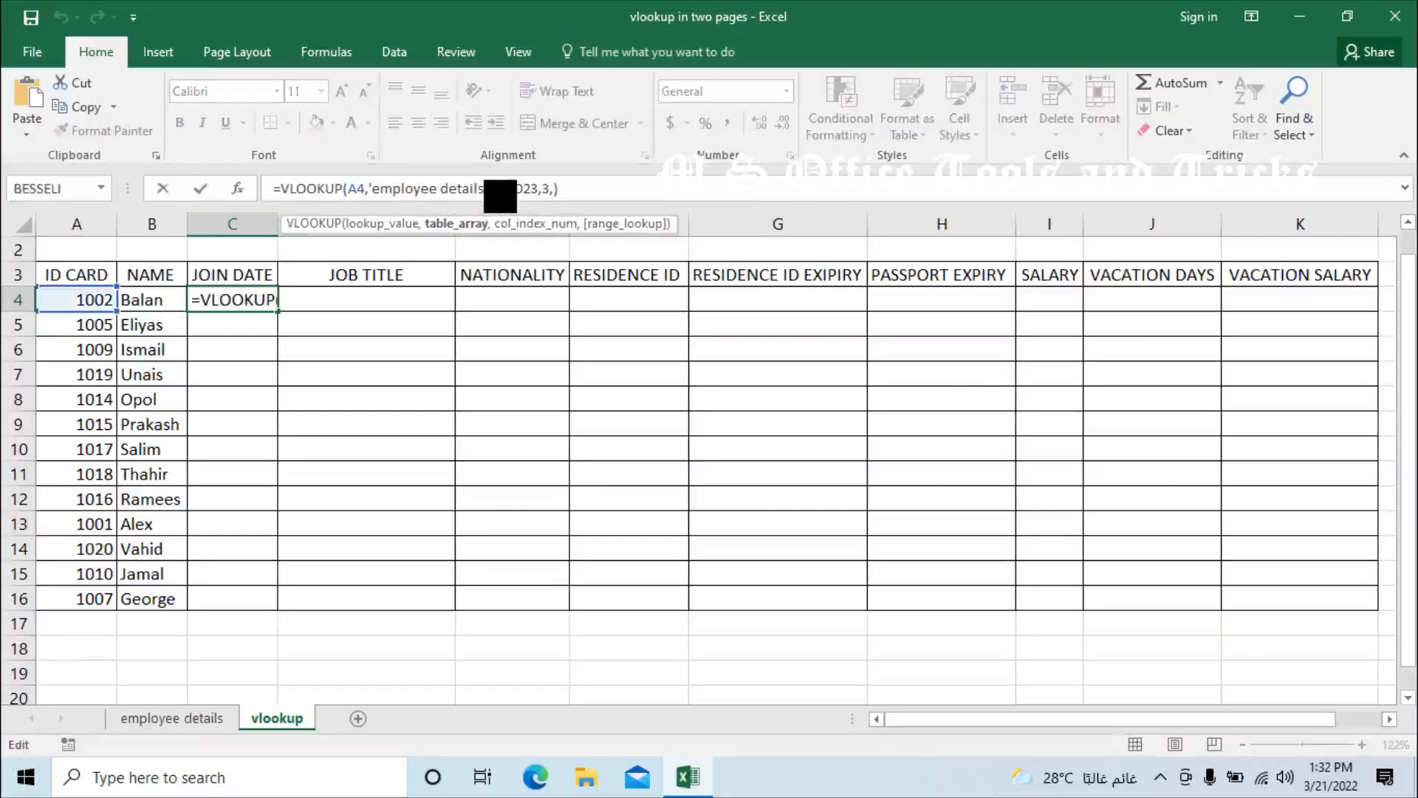
{"action": "type", "text": "2:"}
{"action": "left_click_drag", "start_coordinate": [500, 194], "coordinate": [537, 192]}
{"action": "left_click", "coordinate": [539, 192]}
{"action": "key", "text": "F4"}
{"action": "key", "text": "Return"}
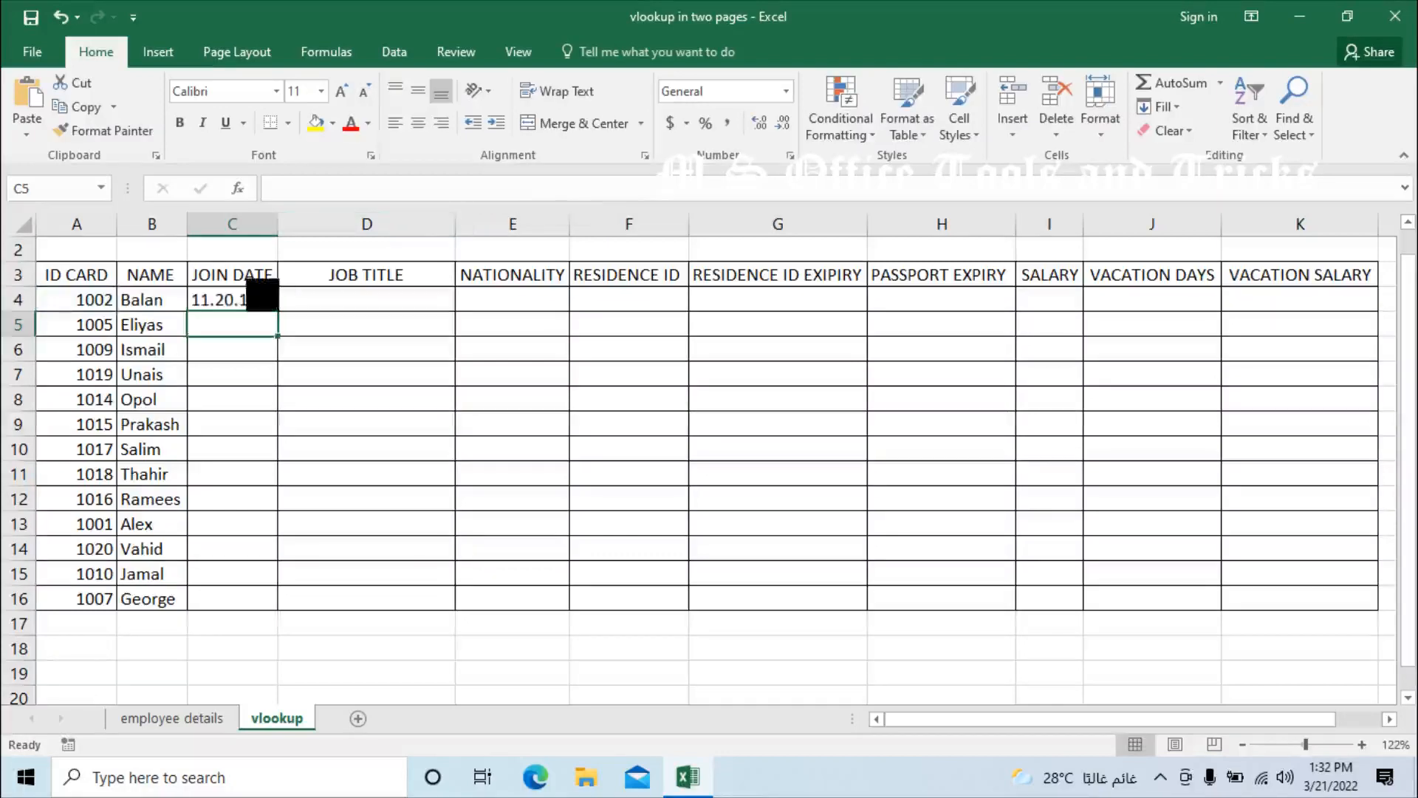
- Fill the C4 lookup formula down the JOIN DATE column to row 16
{"action": "left_click", "coordinate": [260, 296]}
{"action": "key", "text": "Up"}
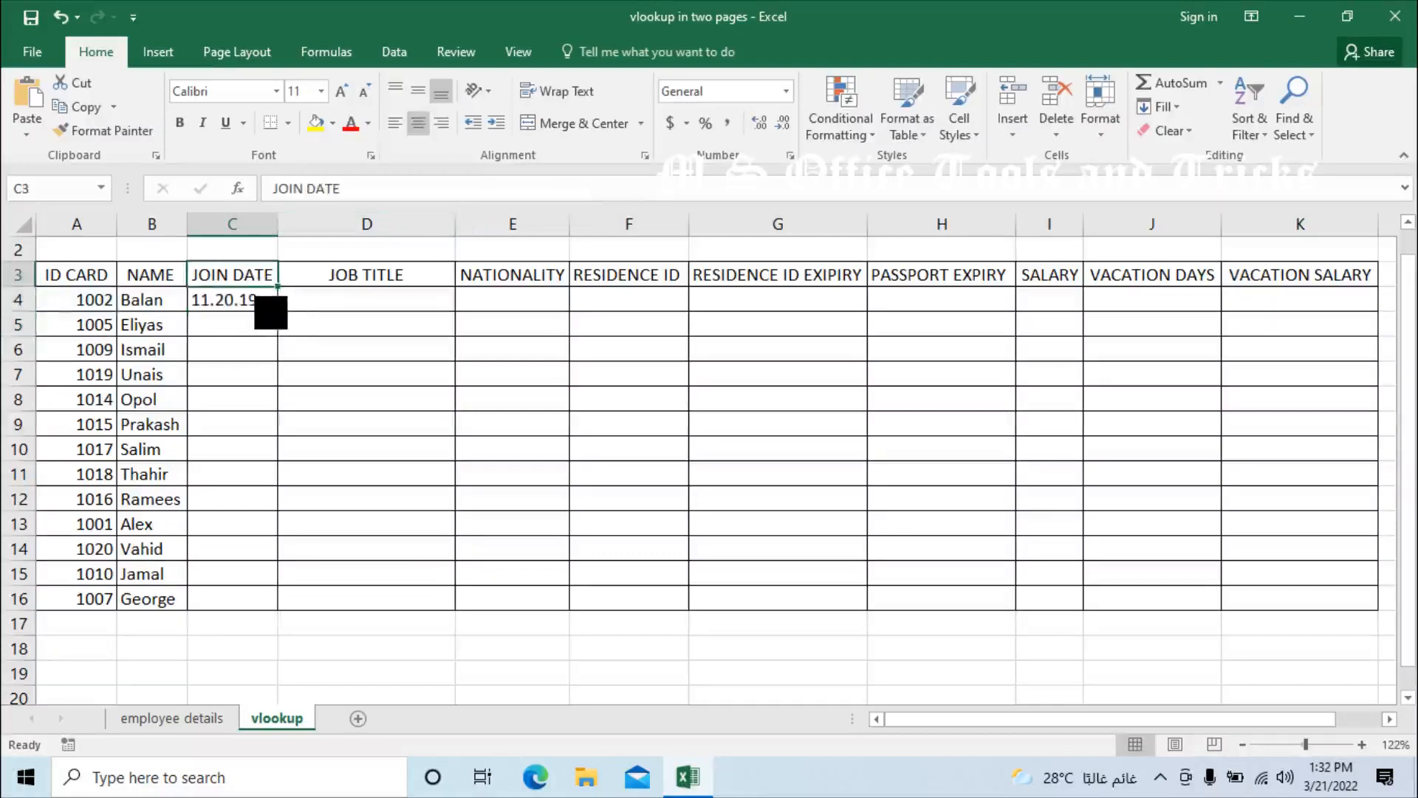
{"action": "left_click", "coordinate": [260, 304]}
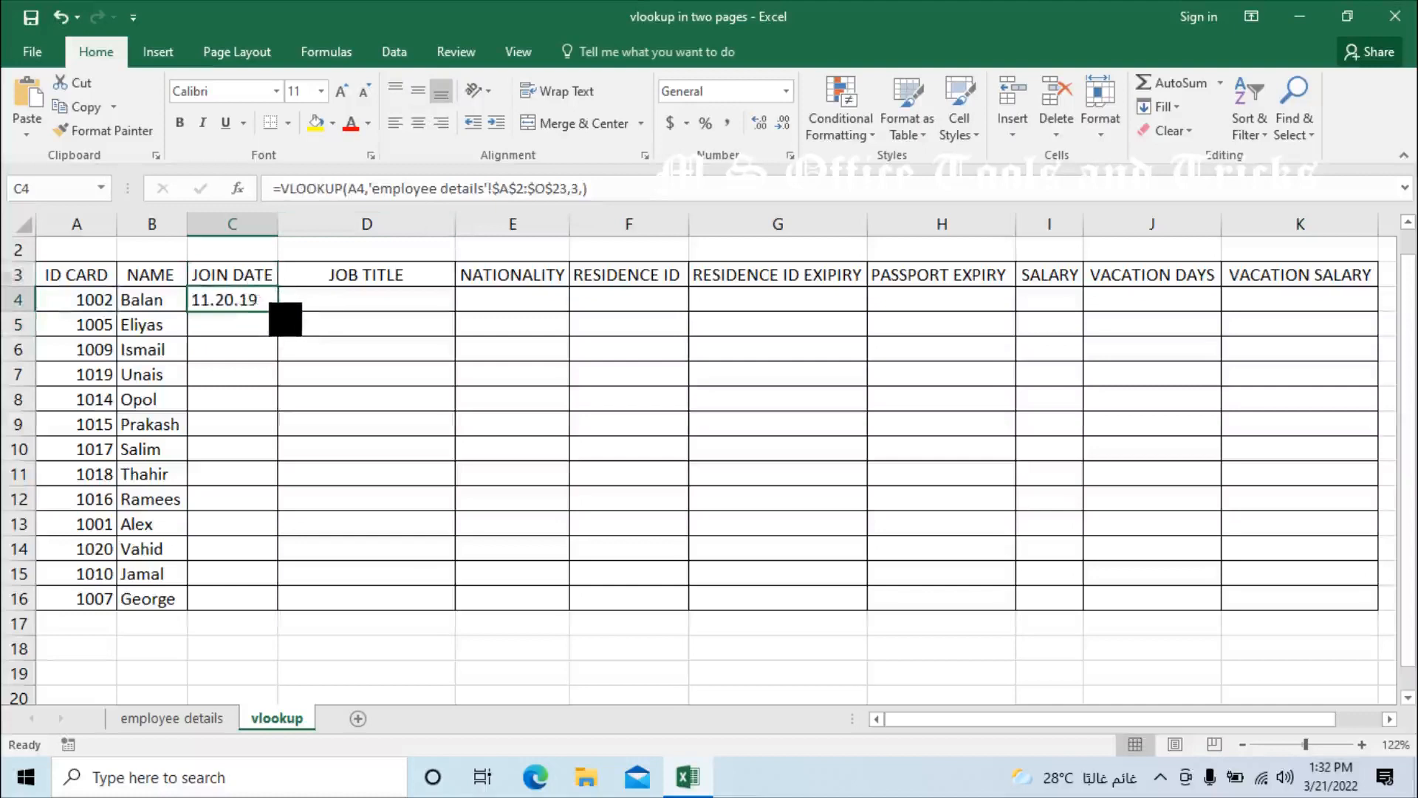
{"action": "double_click", "coordinate": [277, 311]}
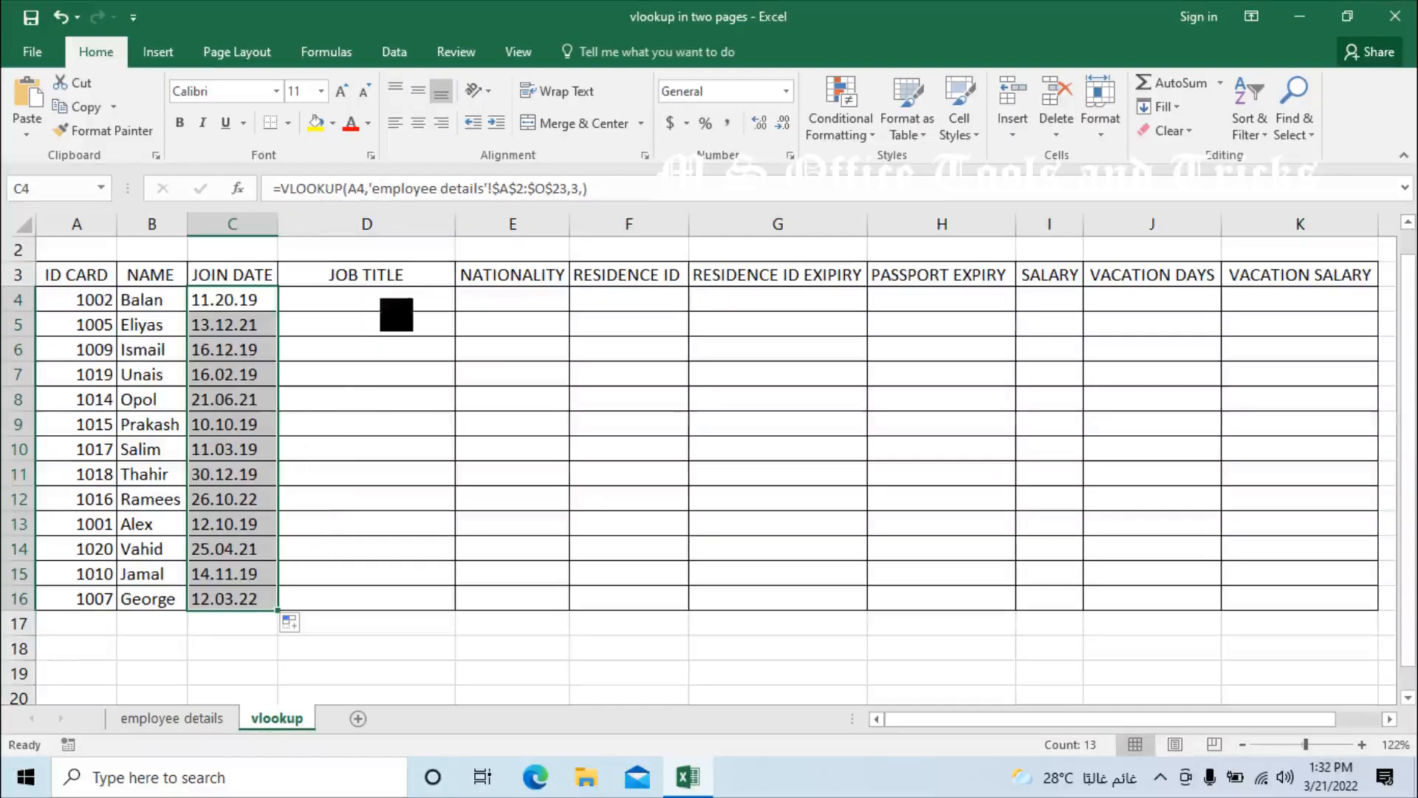
- Copy the formula text from C4 and paste it unchanged into D4 under JOIN TITLE's neighbouring JOB TITLE heading
{"action": "left_click", "coordinate": [372, 308]}
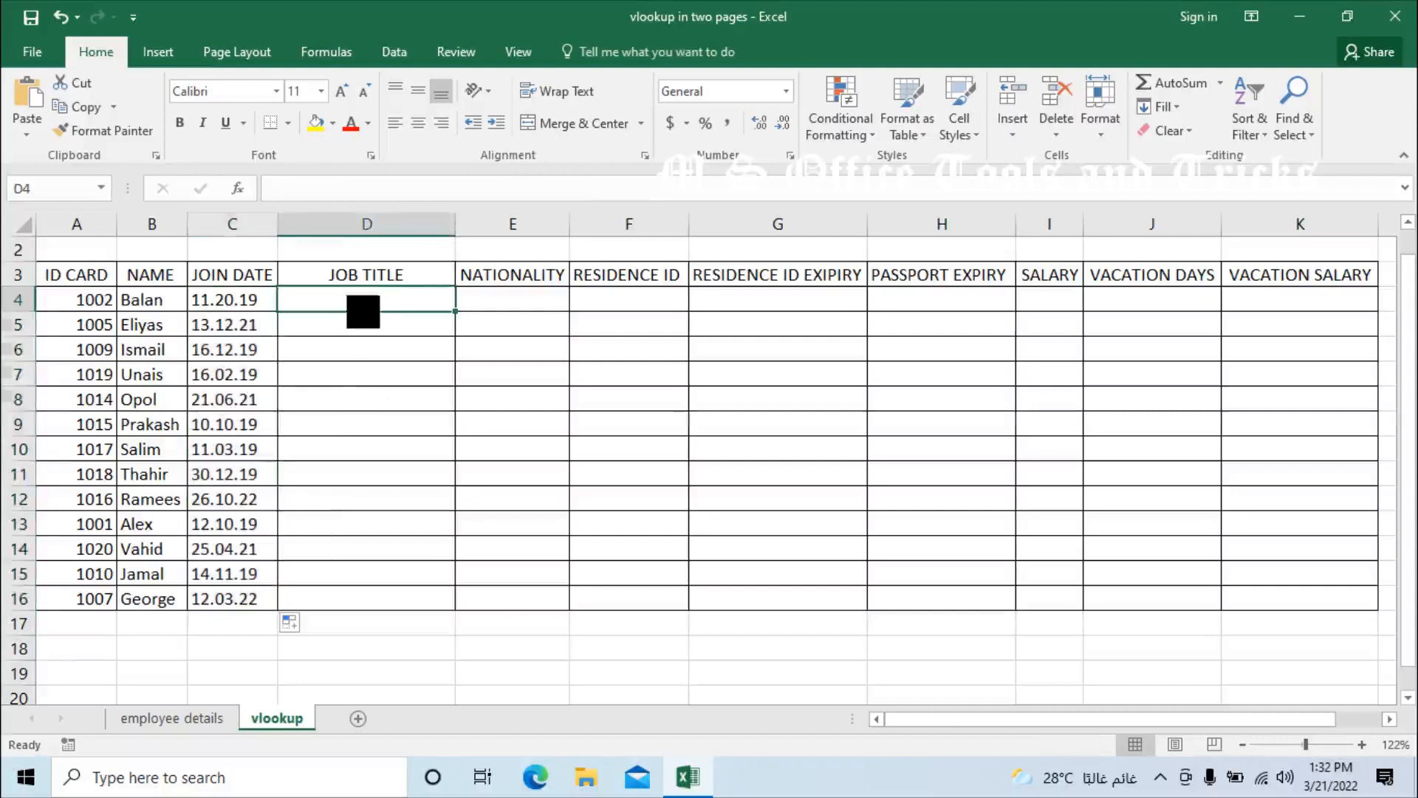
{"action": "left_click", "coordinate": [238, 304]}
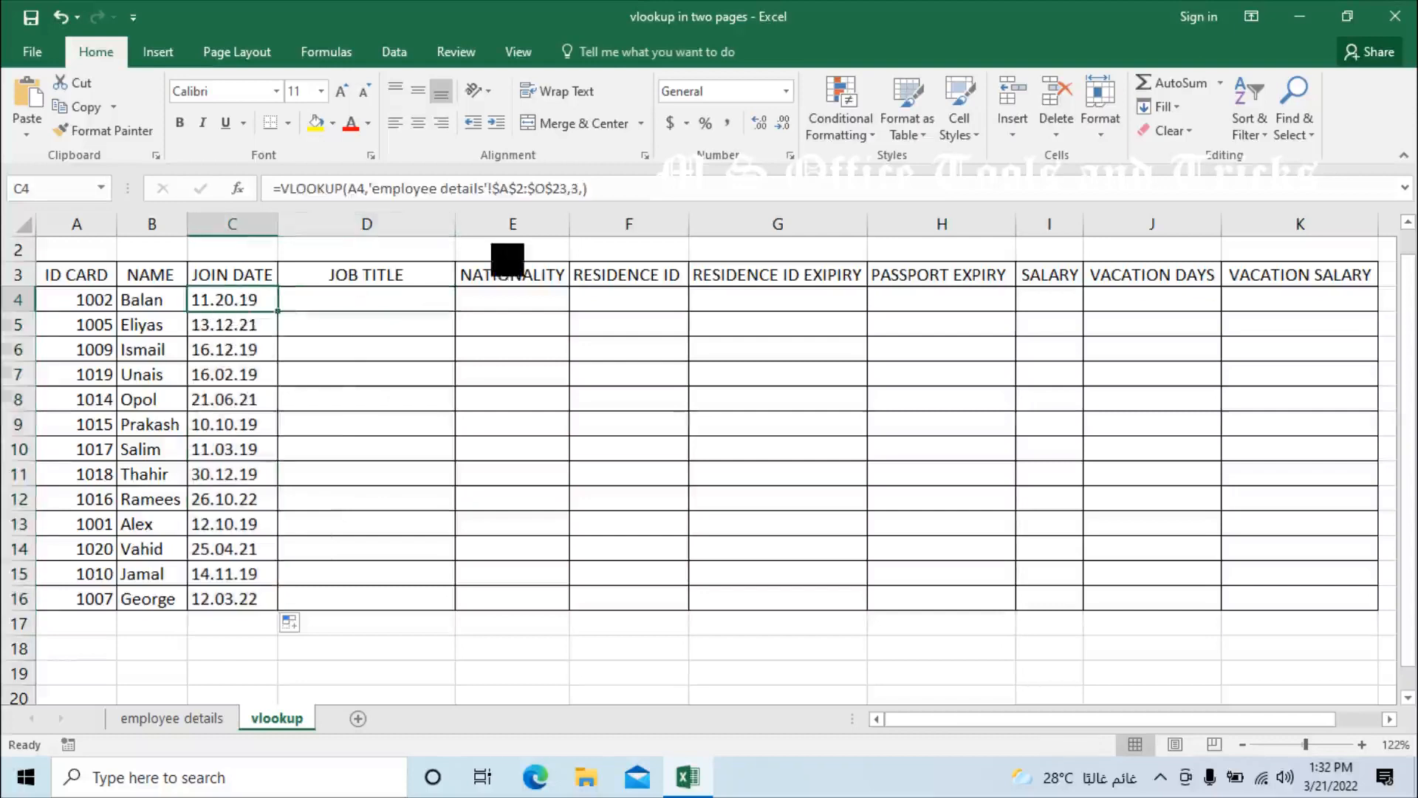
{"action": "left_click_drag", "start_coordinate": [612, 195], "coordinate": [279, 195]}
{"action": "key", "text": "ctrl+c"}
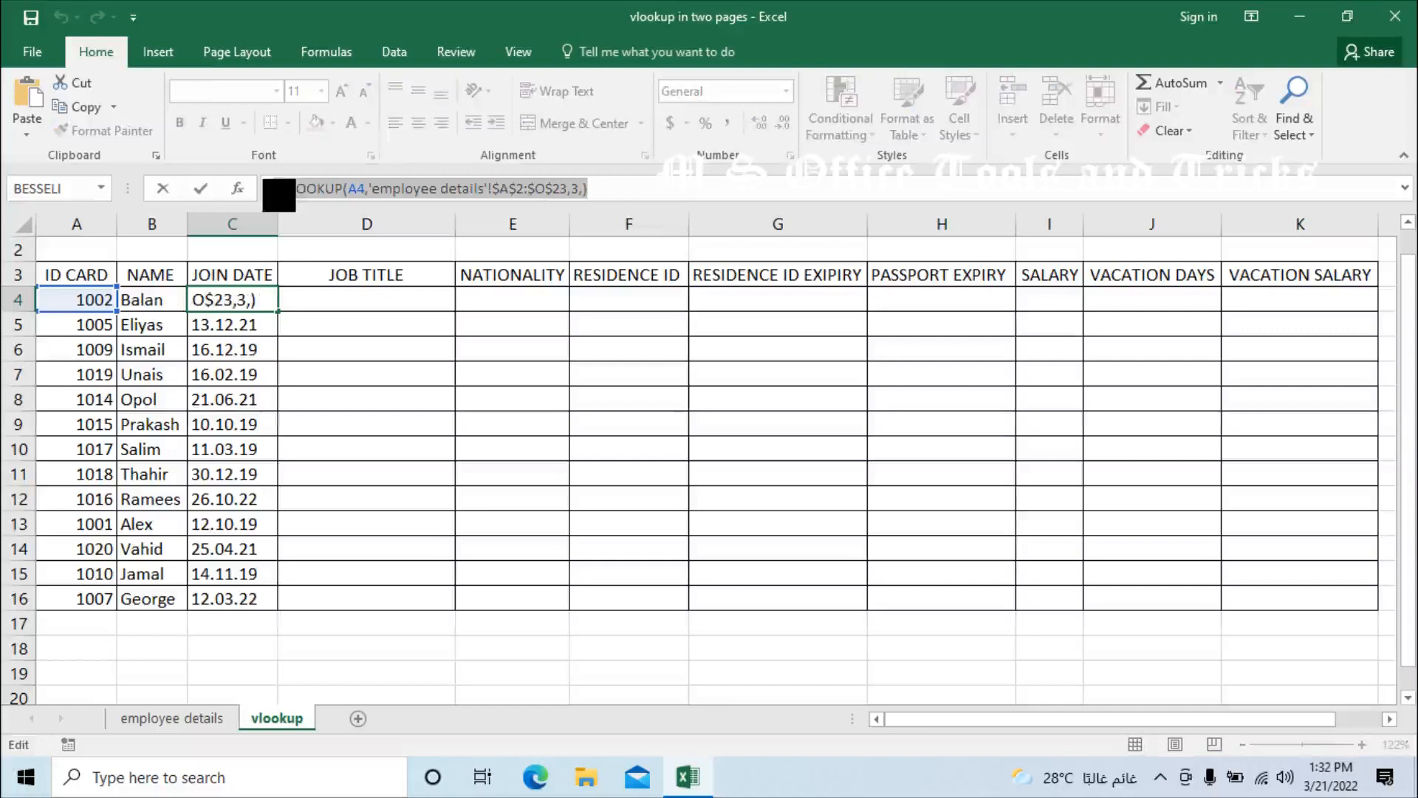
{"action": "key", "text": "Escape"}
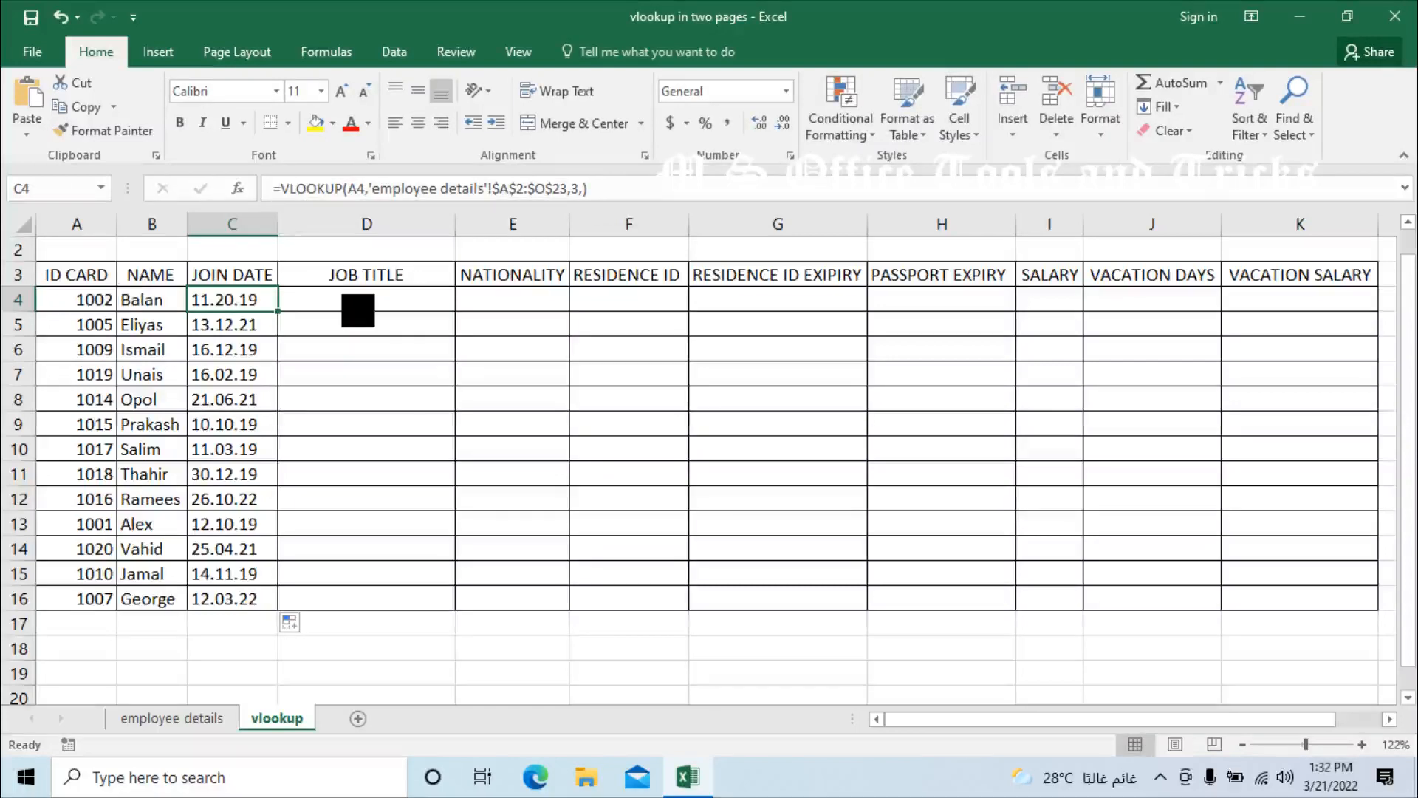
{"action": "left_click", "coordinate": [366, 303]}
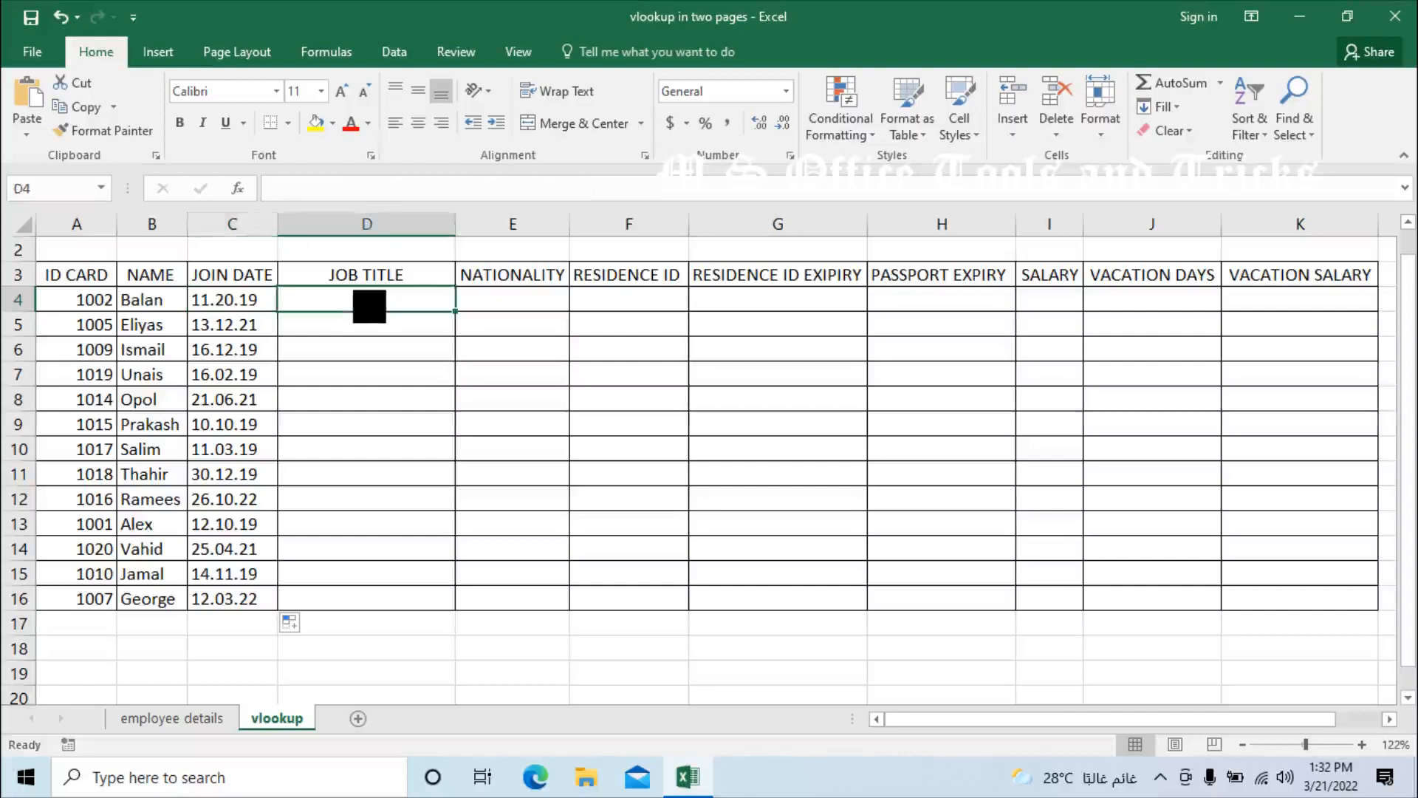
{"action": "left_click", "coordinate": [352, 191]}
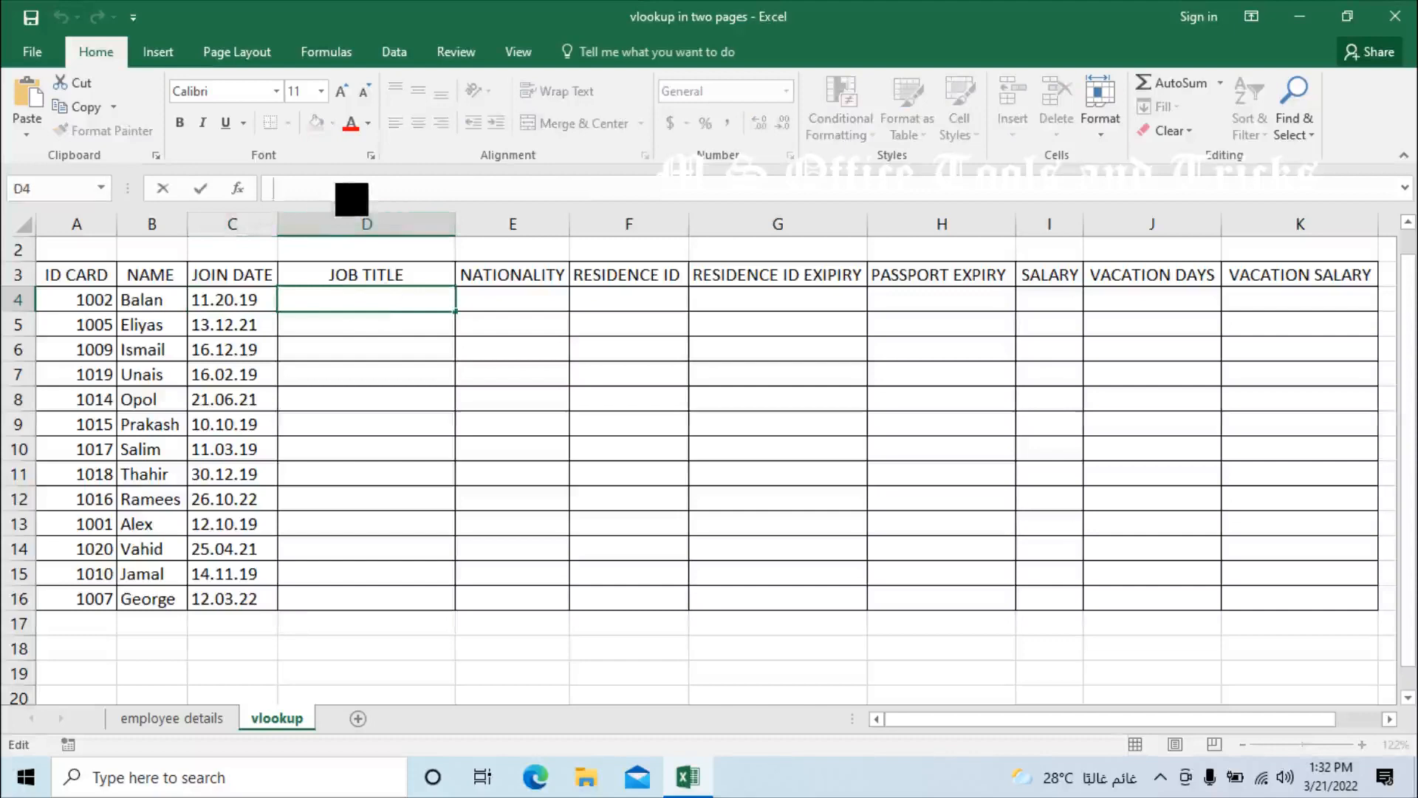
{"action": "key", "text": "ctrl+v"}
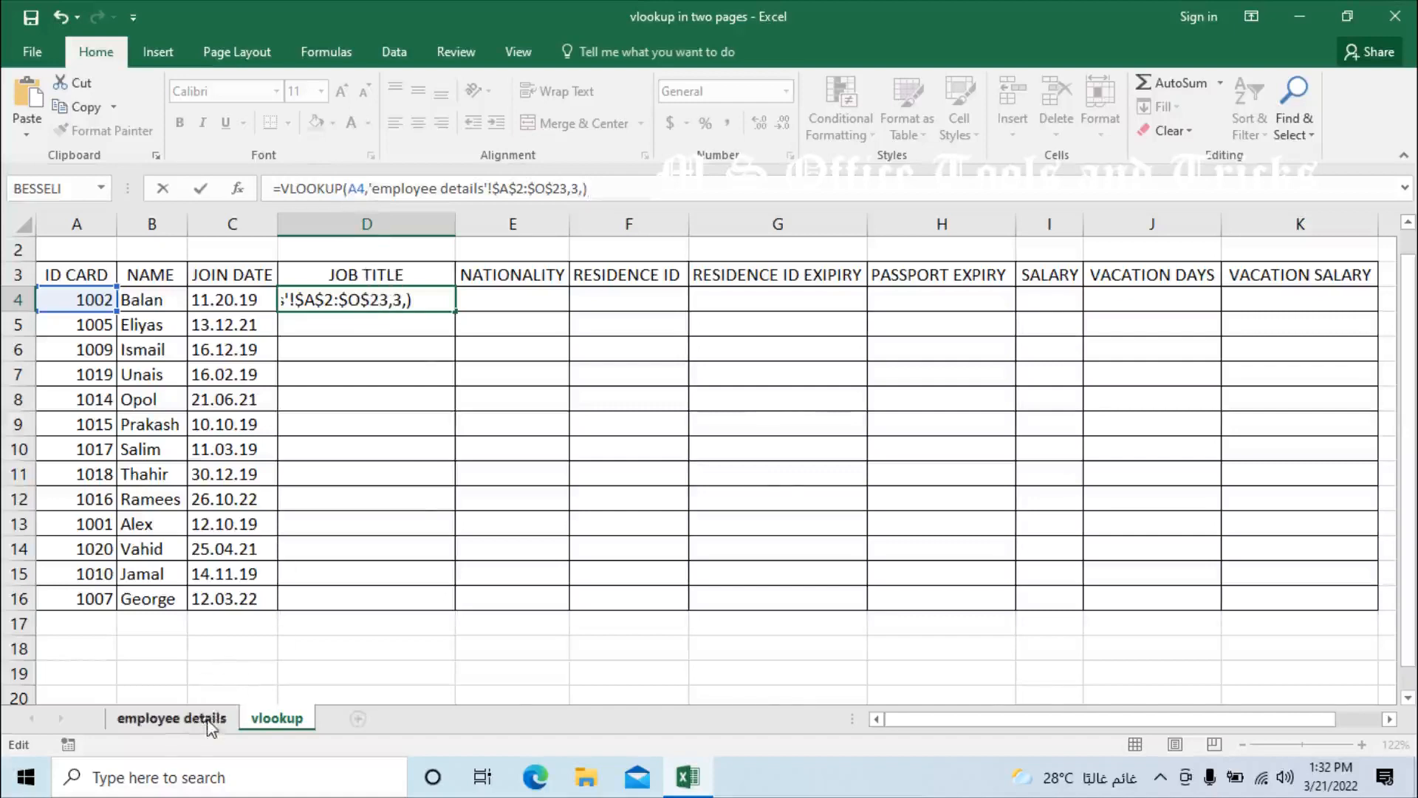
- Change the column index in D4's formula to 6 for the job title and fill it down the JOB TITLE column to row 16
{"action": "left_click", "coordinate": [172, 717]}
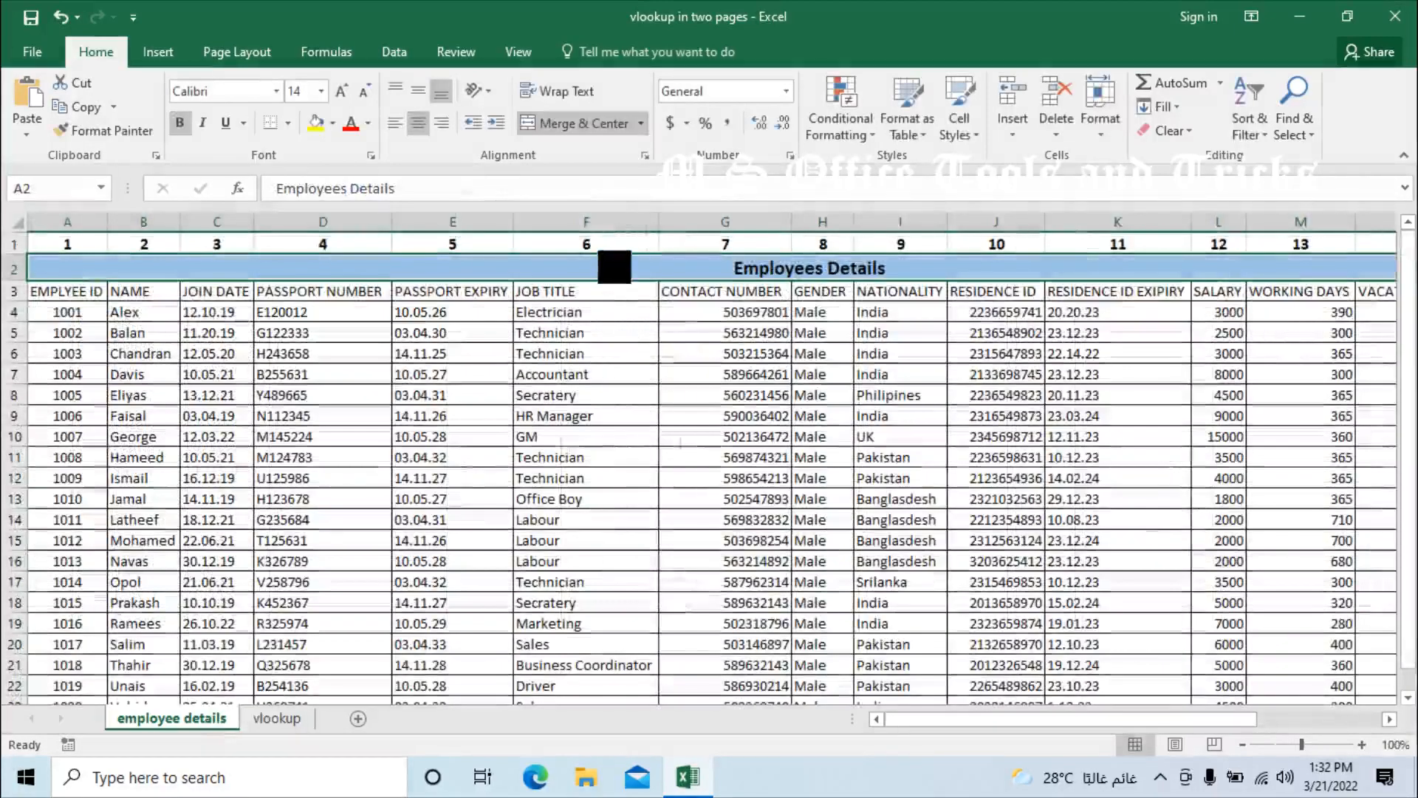
{"action": "left_click", "coordinate": [277, 717]}
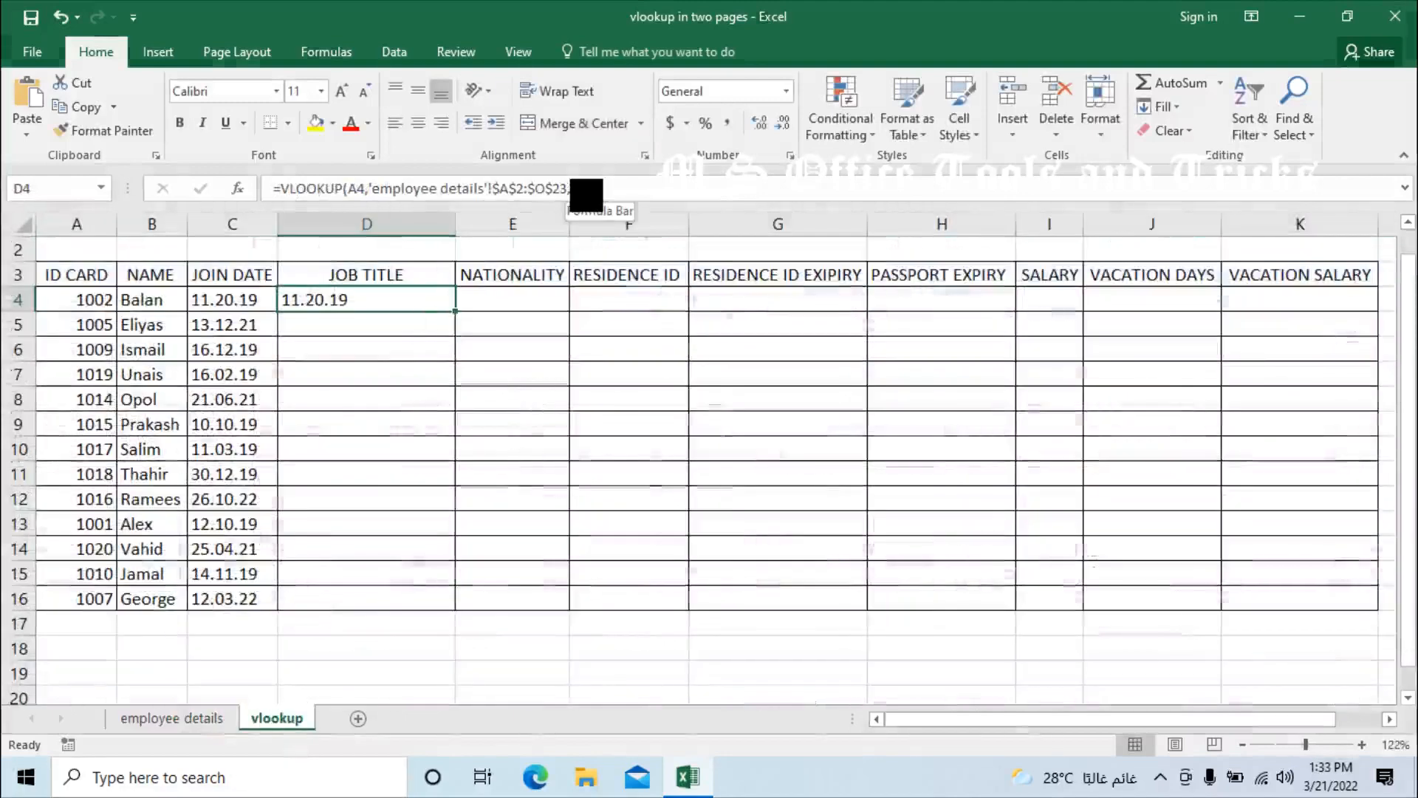
{"action": "left_click", "coordinate": [583, 189]}
{"action": "key", "text": "BackSpace"}
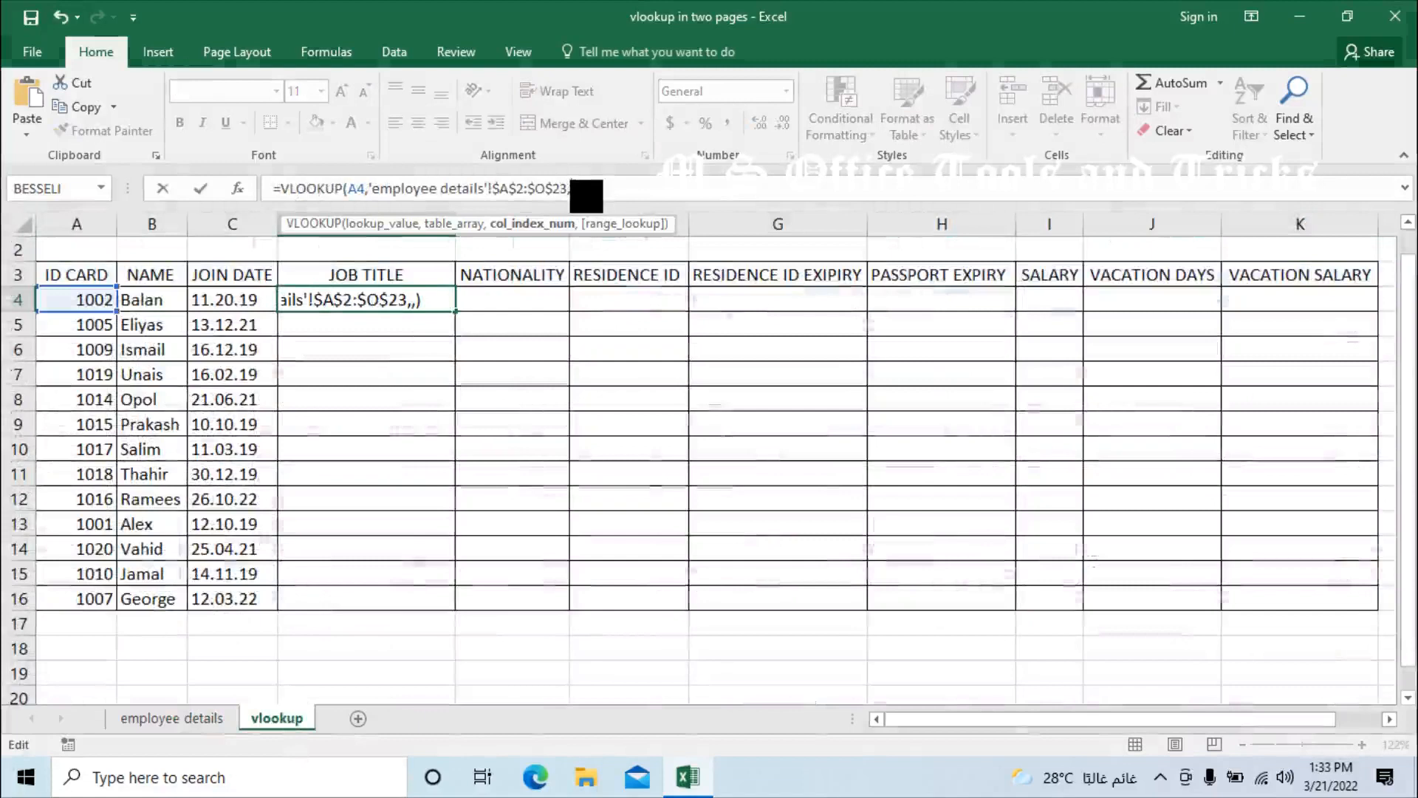
{"action": "key", "text": "Return"}
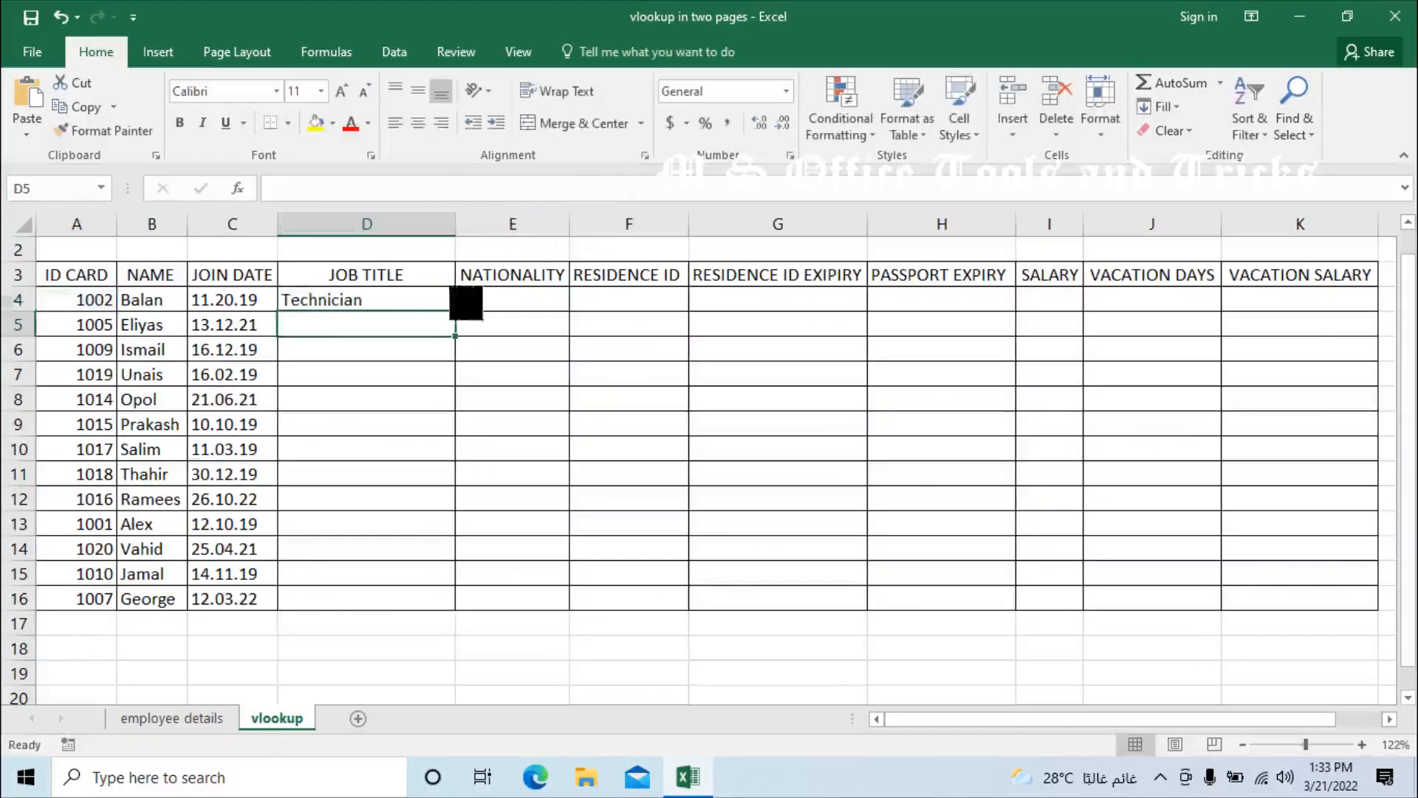
{"action": "left_click", "coordinate": [423, 297]}
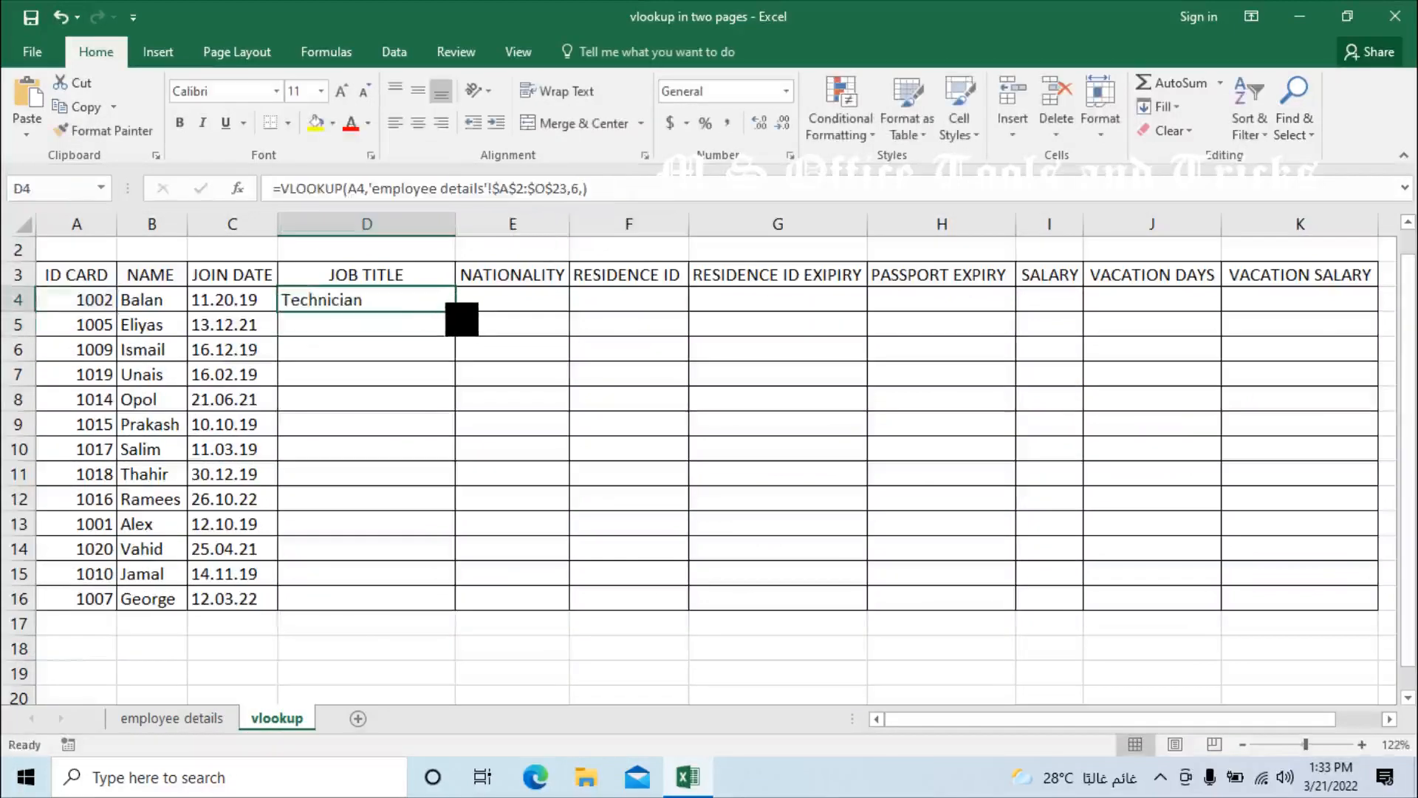
{"action": "double_click", "coordinate": [455, 310]}
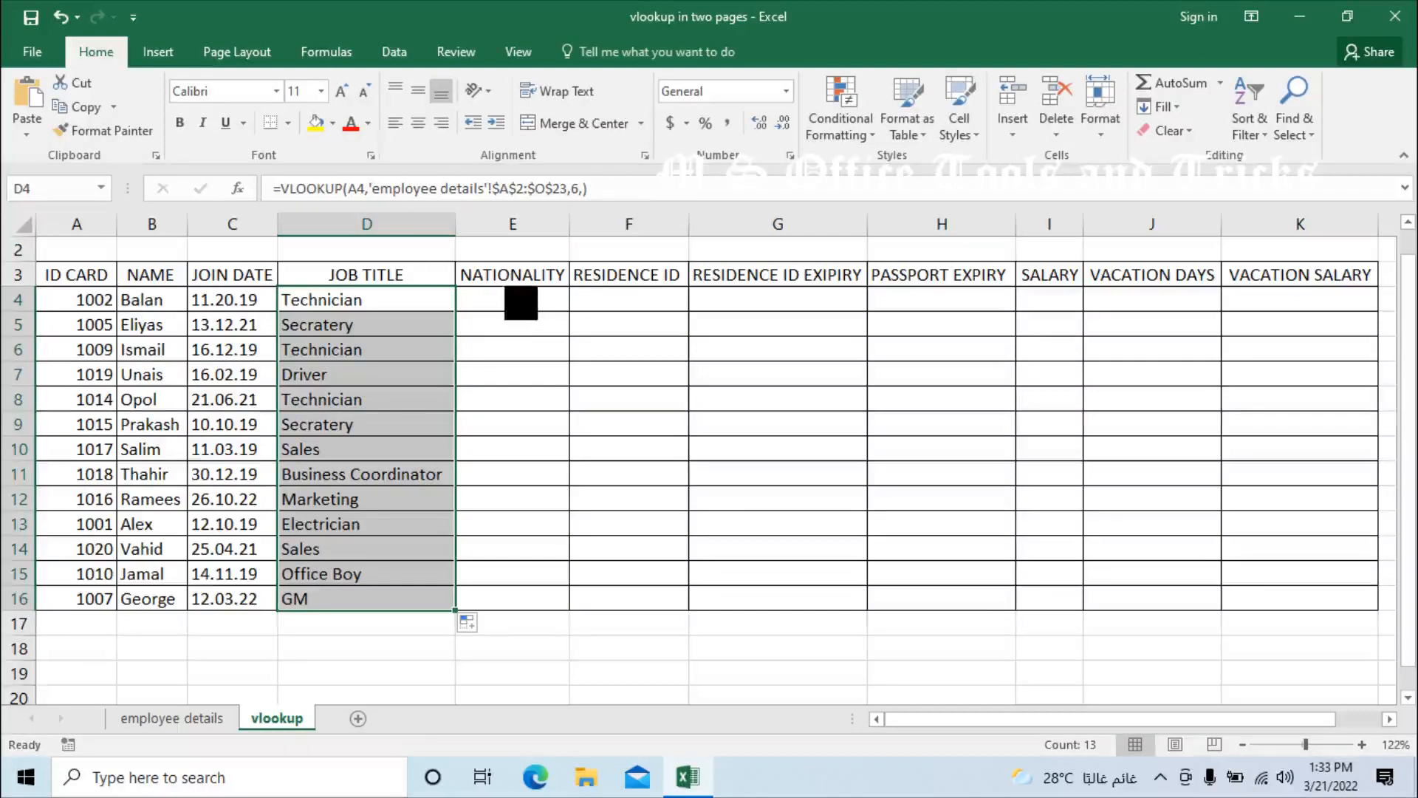
- Paste the copied VLOOKUP formula text unchanged into E4 under the NATIONALITY heading
{"action": "left_click", "coordinate": [519, 302]}
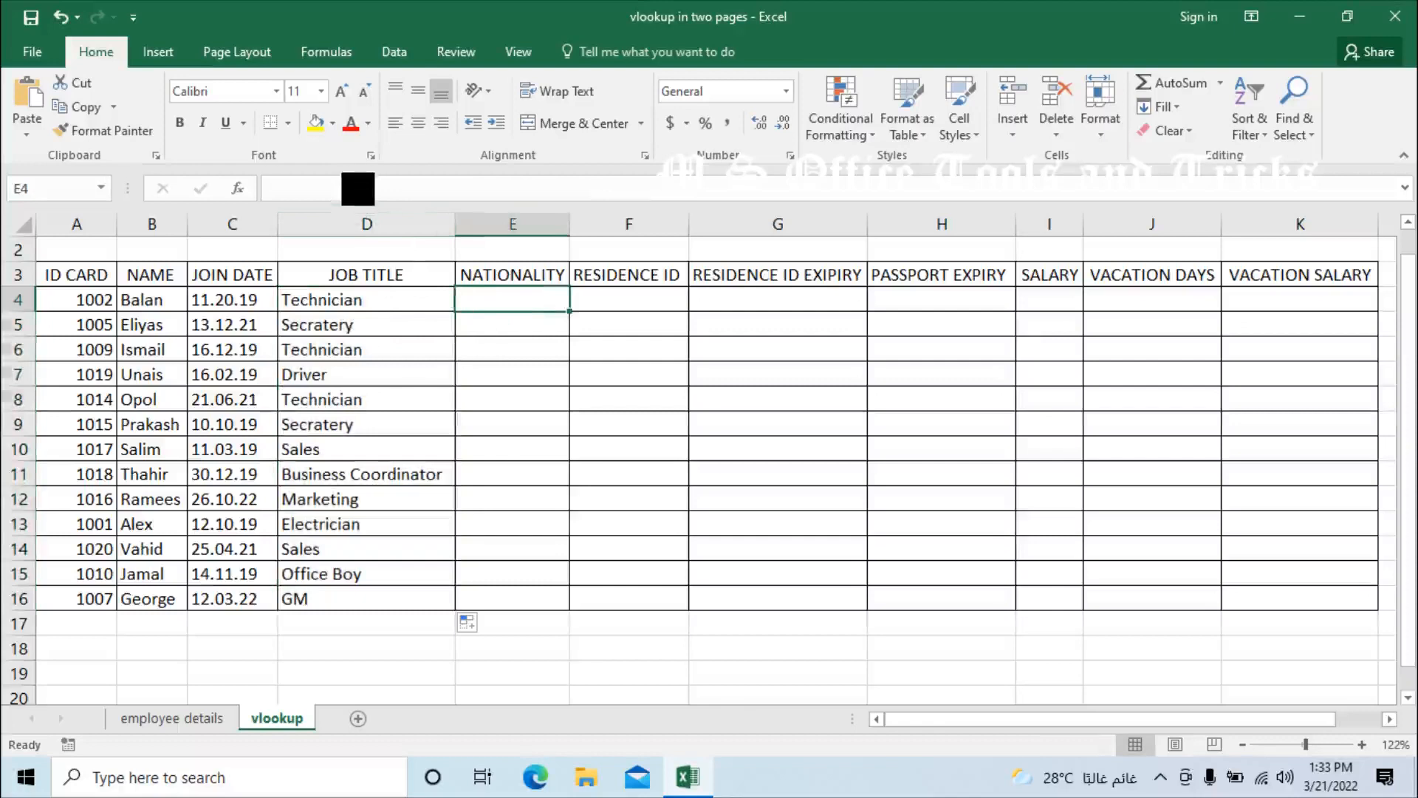
{"action": "left_click", "coordinate": [358, 195]}
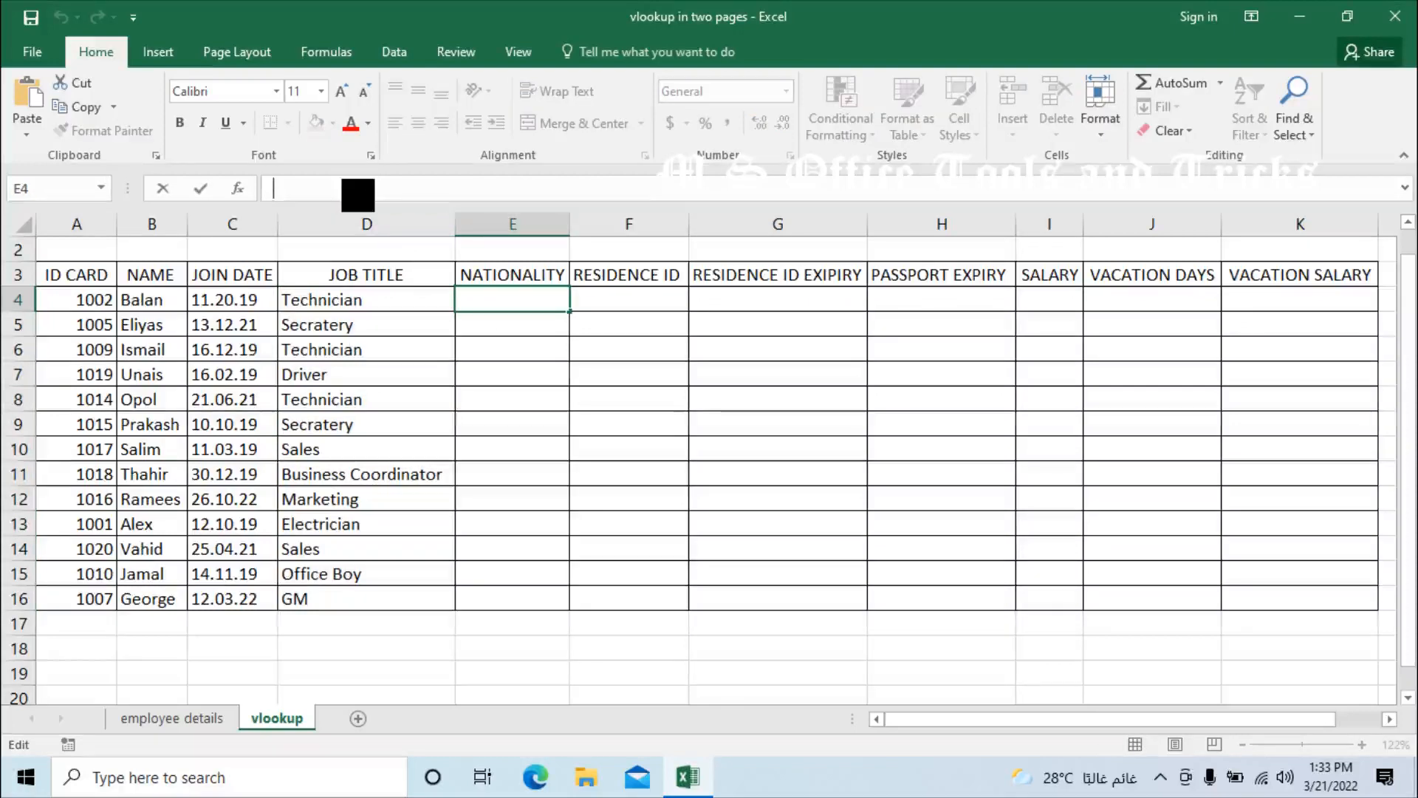
{"action": "key", "text": "ctrl+v"}
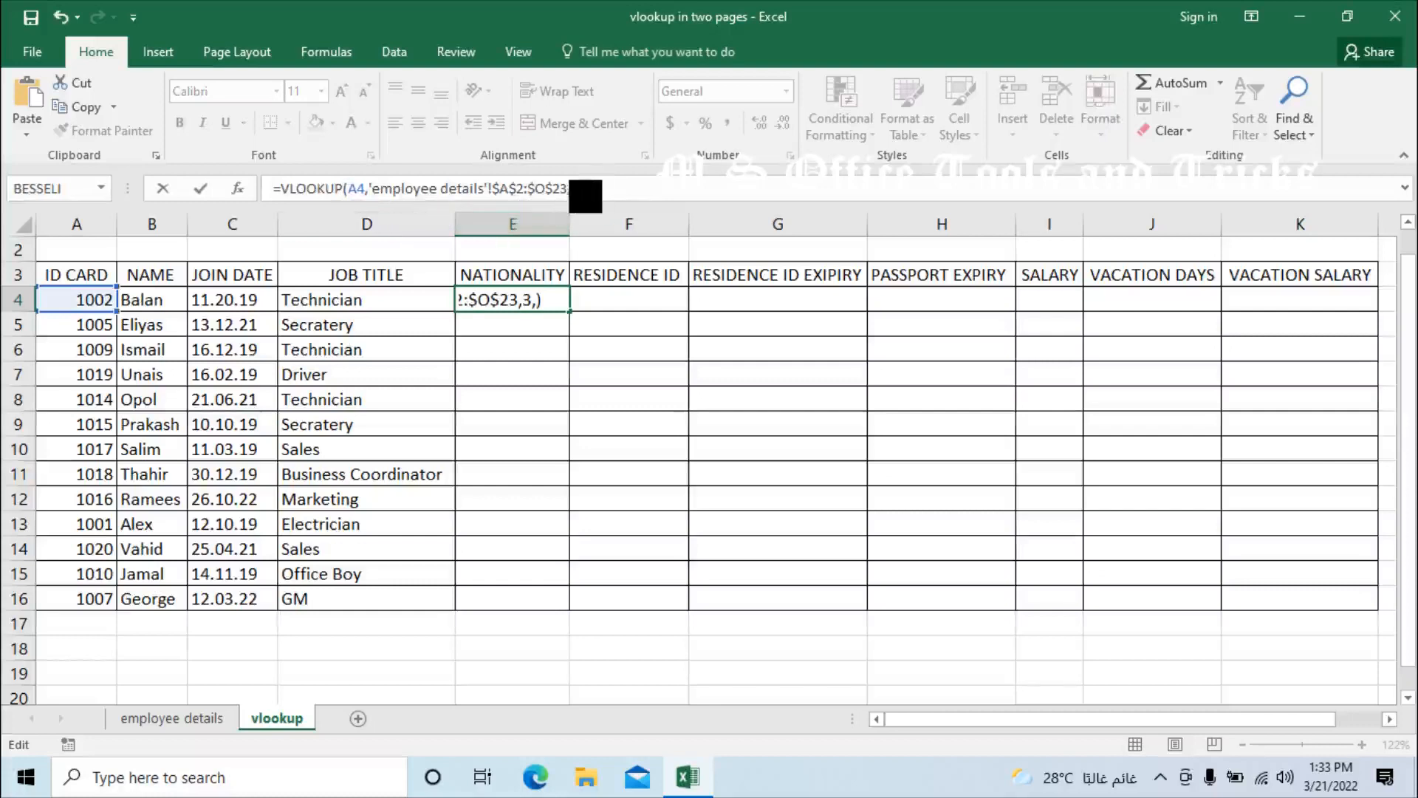
- Check the nationality column's number on the employee details sheet, set E4's column index to 9 and fill the formula down to row 16
{"action": "left_click", "coordinate": [186, 717]}
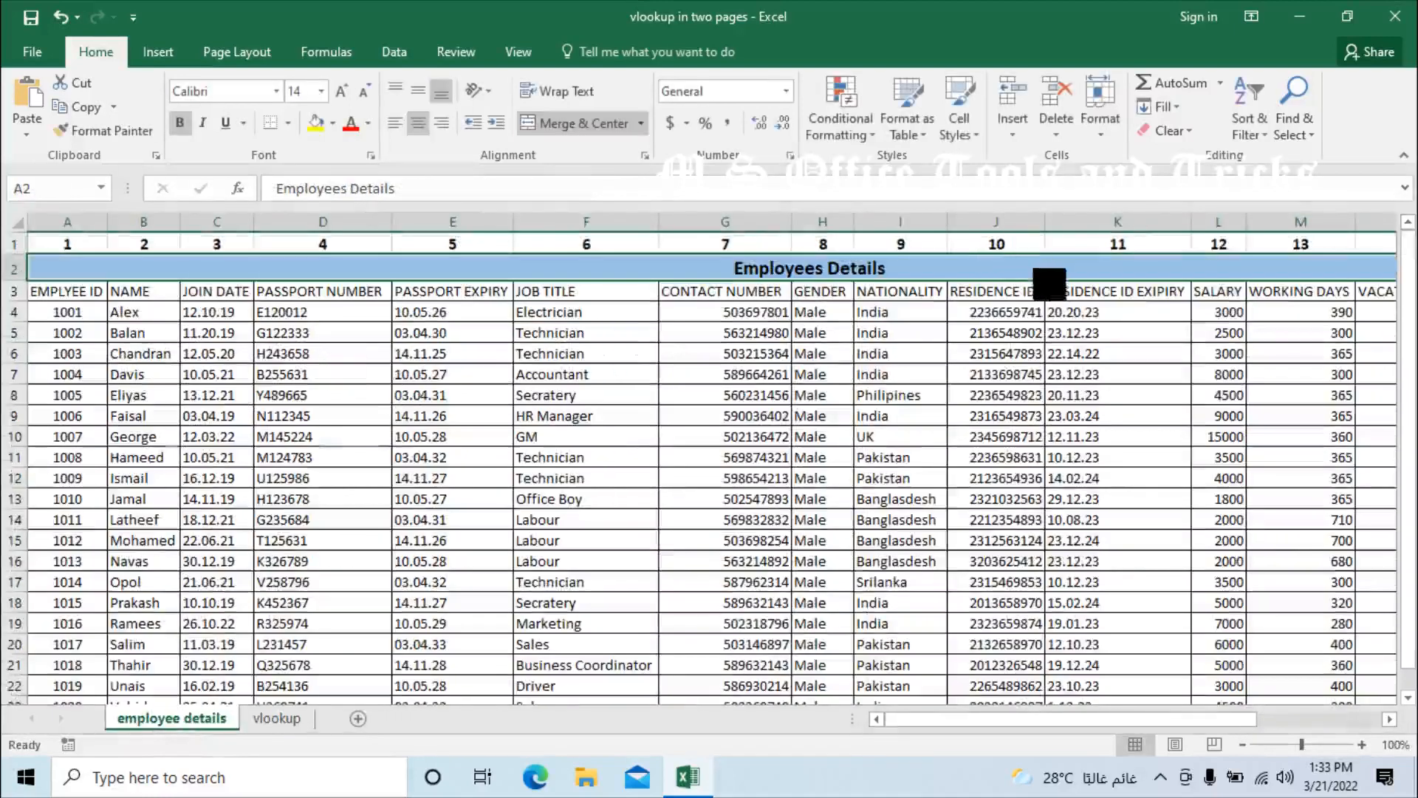
{"action": "left_click", "coordinate": [276, 717]}
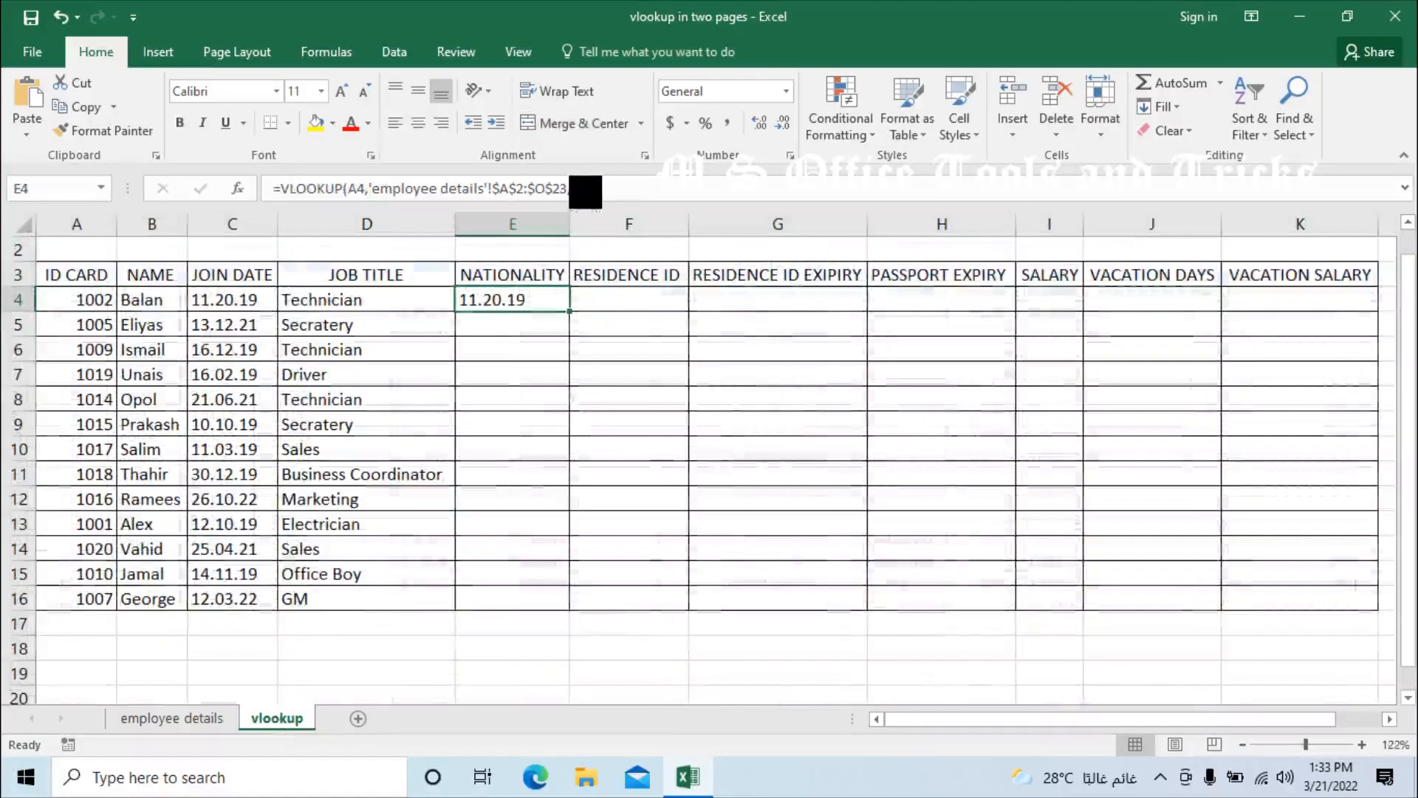
{"action": "left_click", "coordinate": [583, 192]}
{"action": "type", "text": "9,)"}
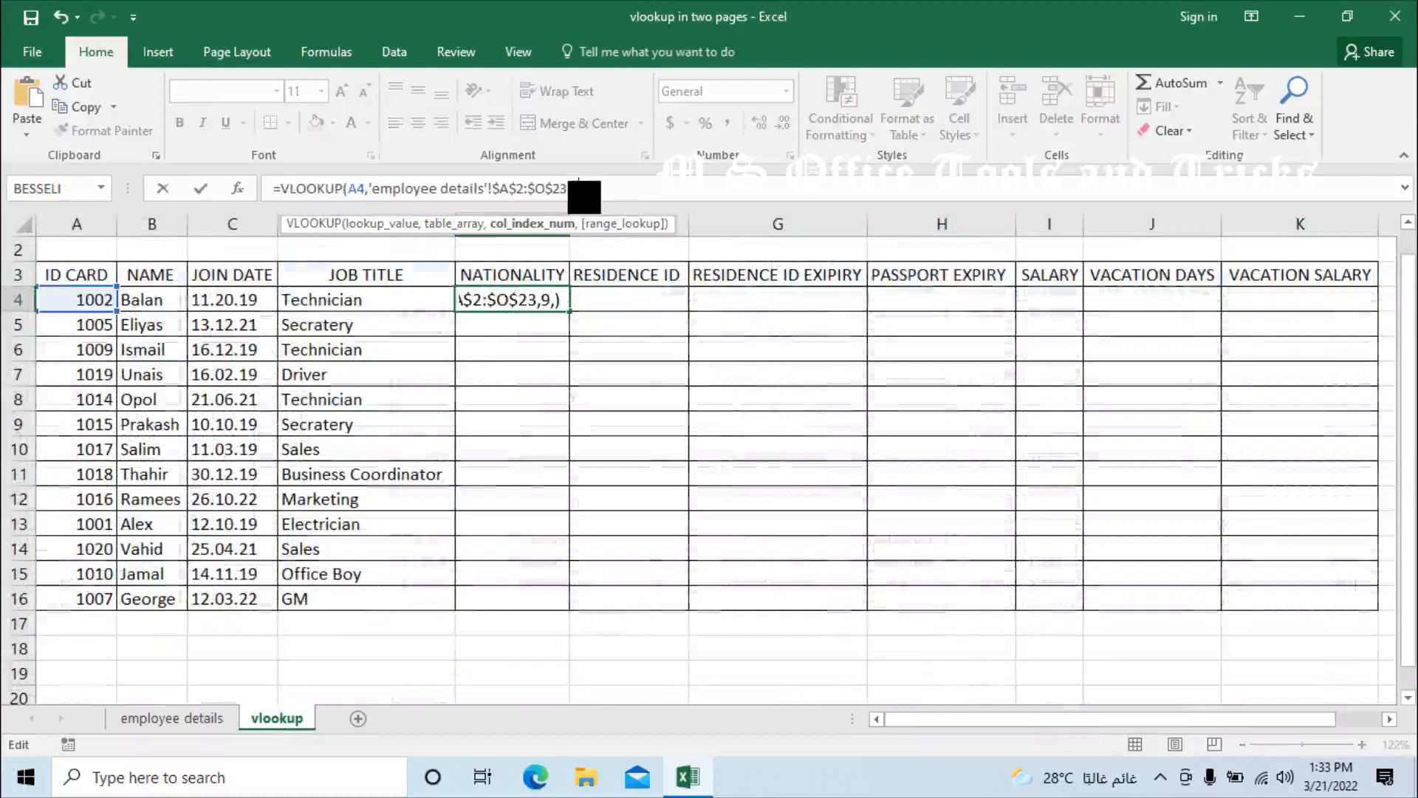
{"action": "key", "text": "Return"}
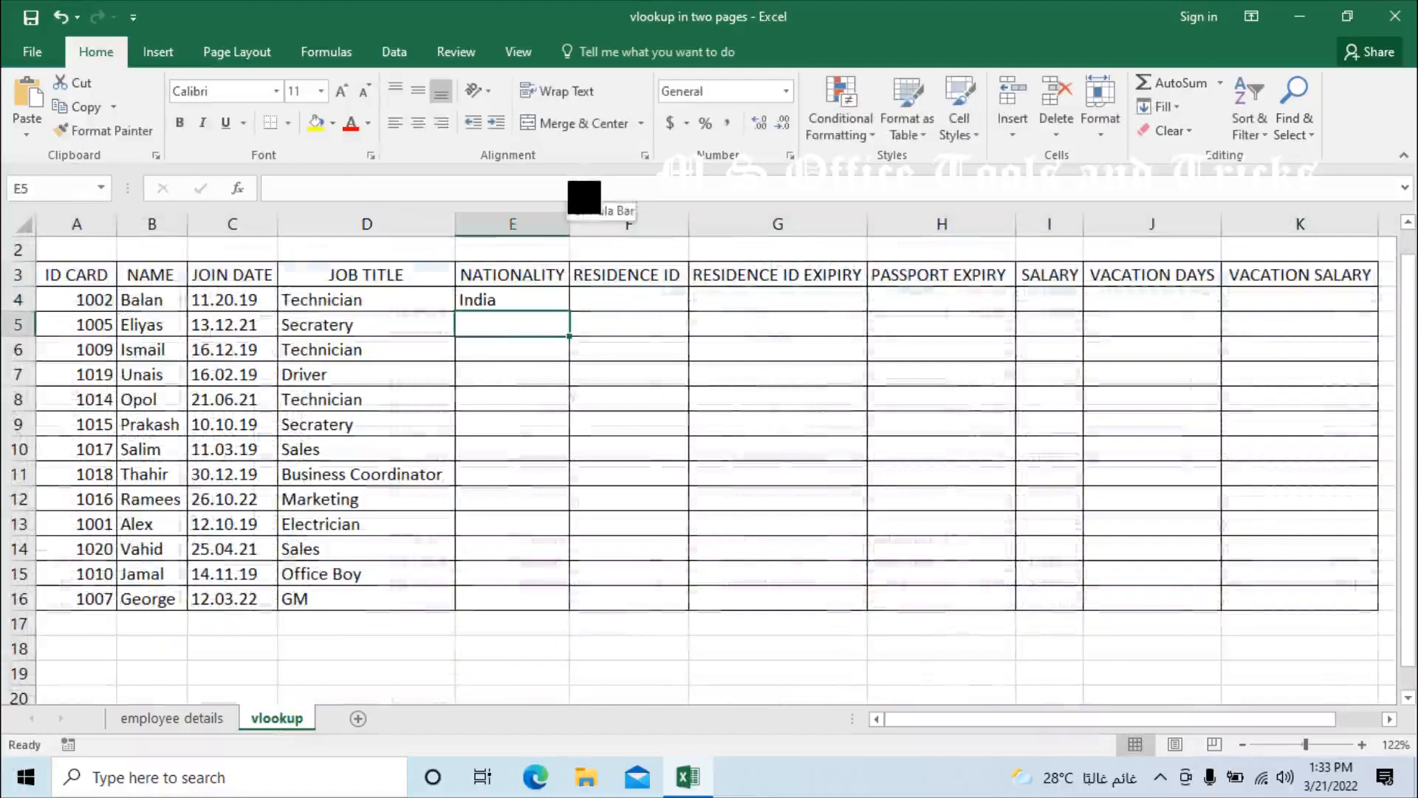
{"action": "left_click", "coordinate": [549, 303]}
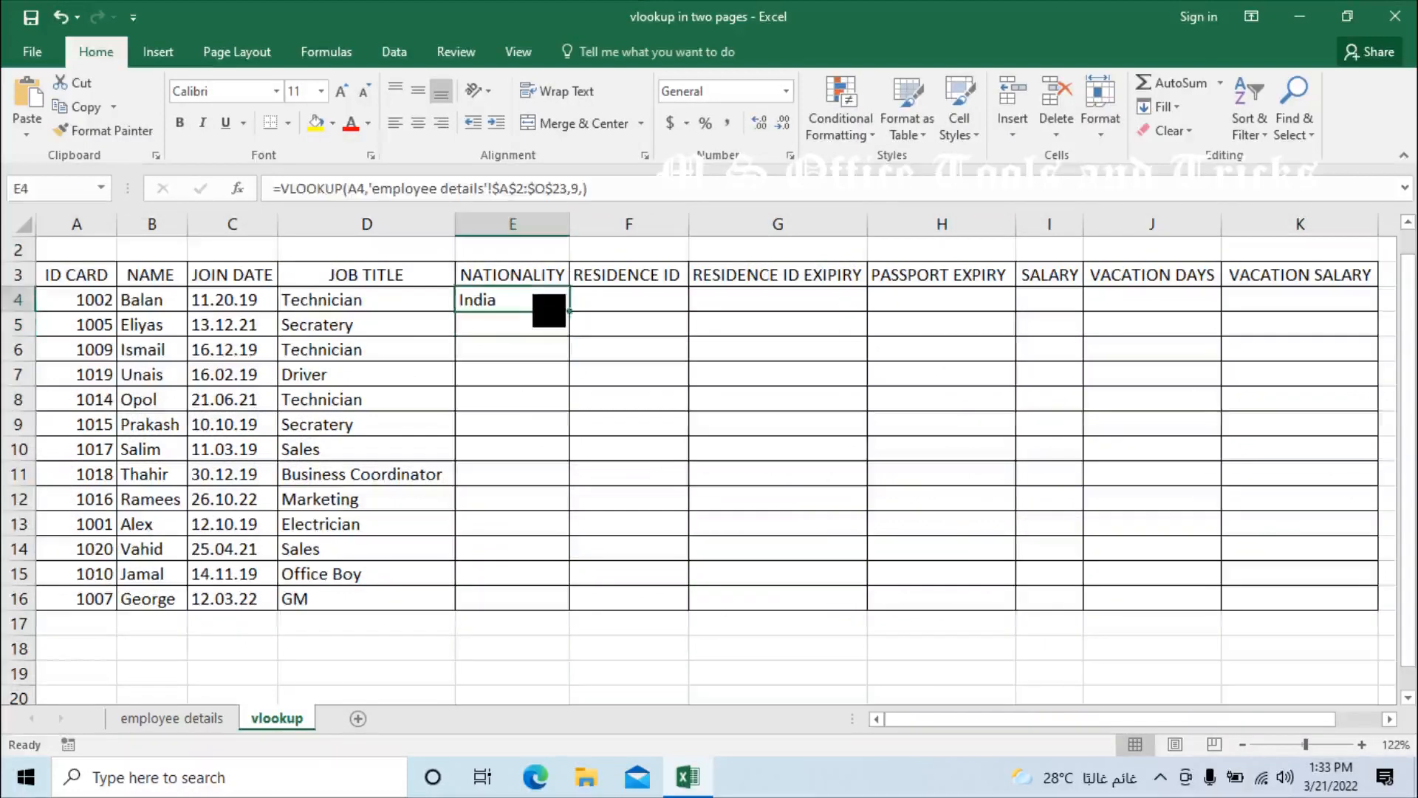
{"action": "double_click", "coordinate": [570, 312]}
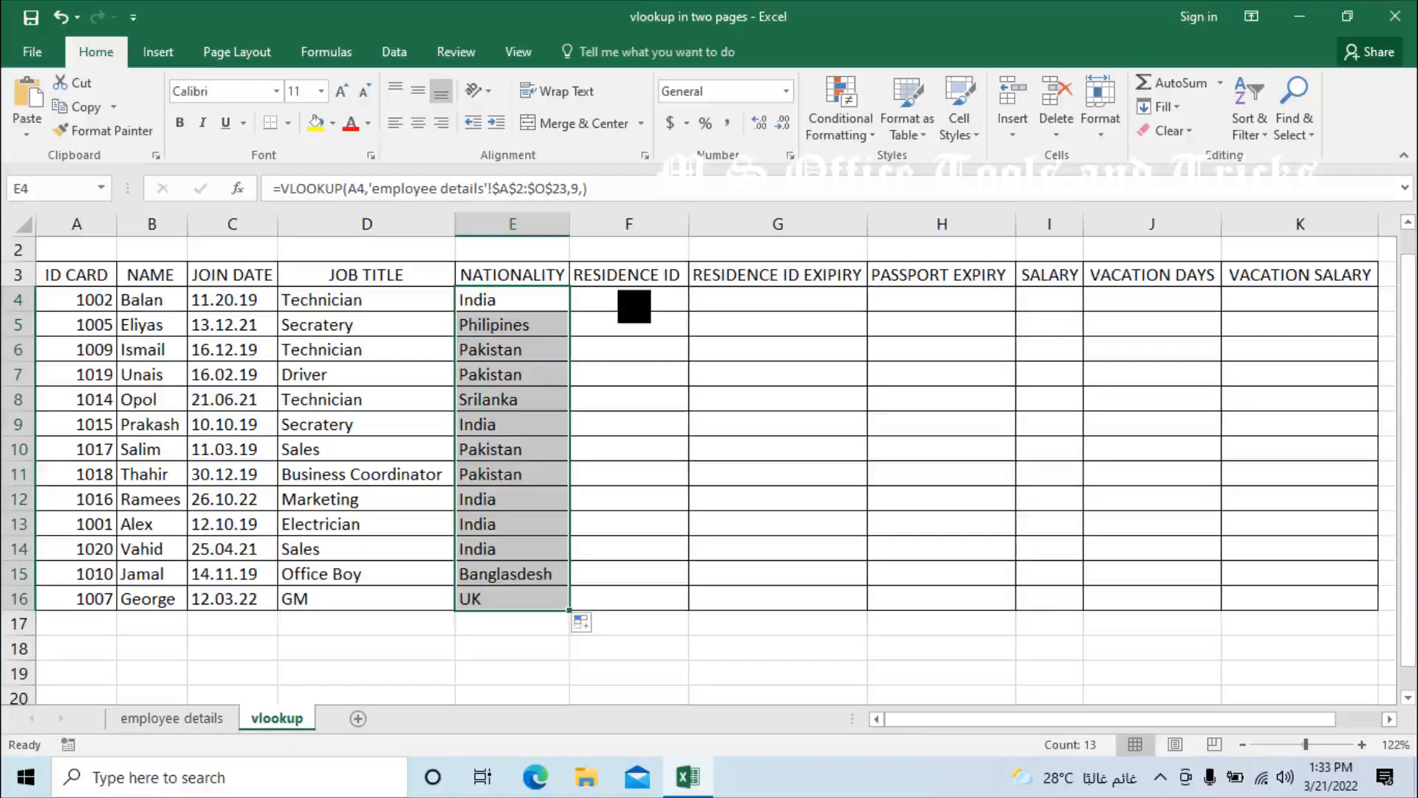
- Paste the copied VLOOKUP formula text unchanged into F4 under the RESIDENCE ID heading
{"action": "left_click", "coordinate": [634, 306]}
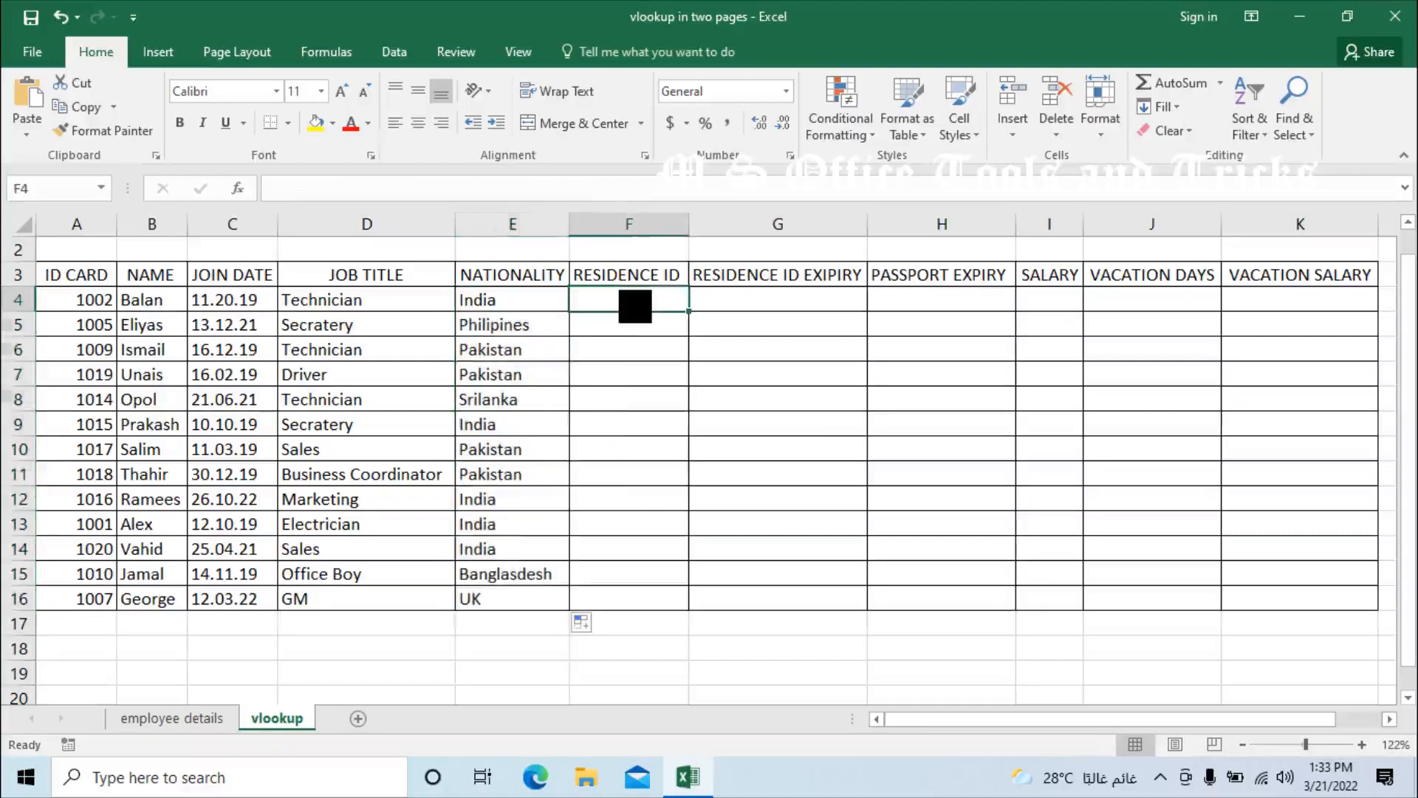
{"action": "left_click", "coordinate": [543, 194]}
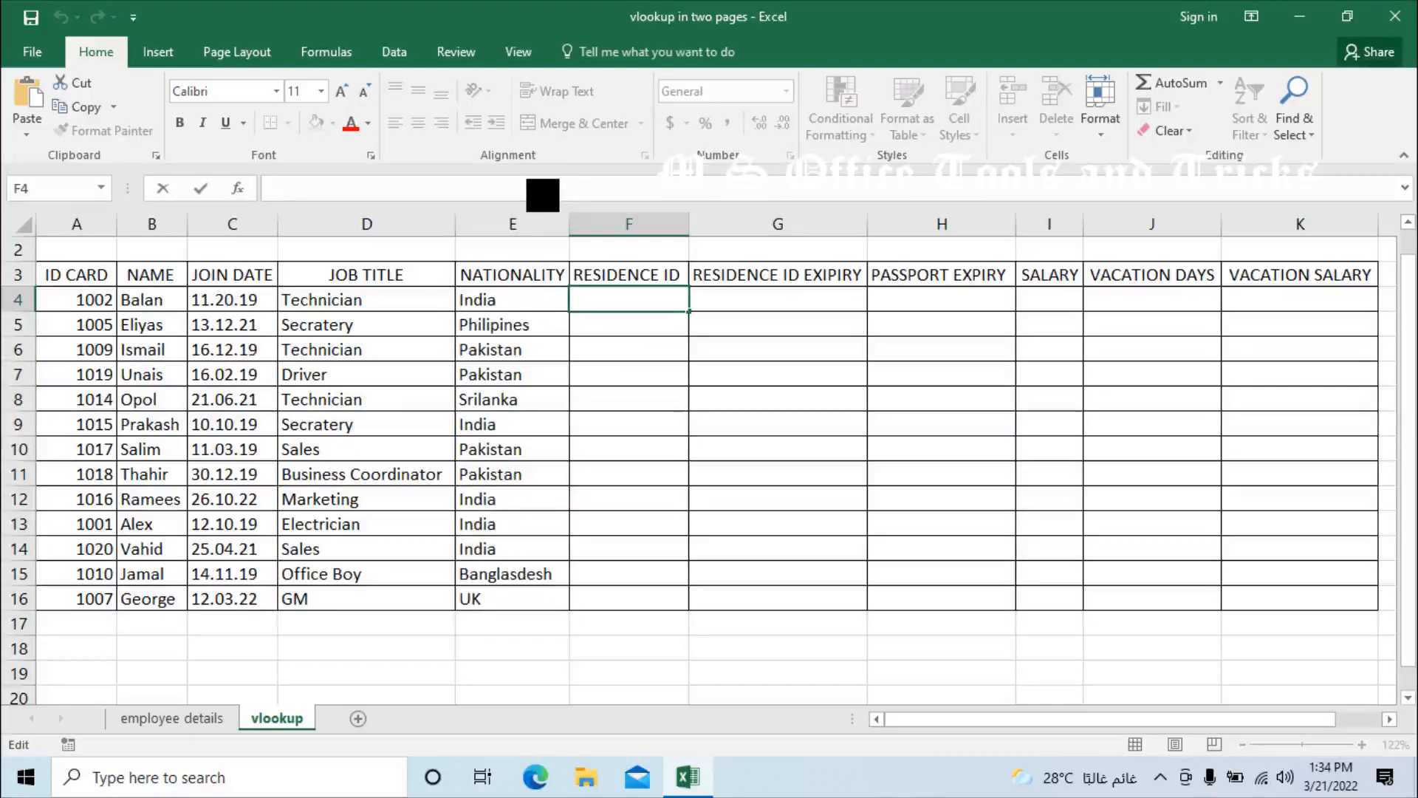
{"action": "key", "text": "ctrl+v"}
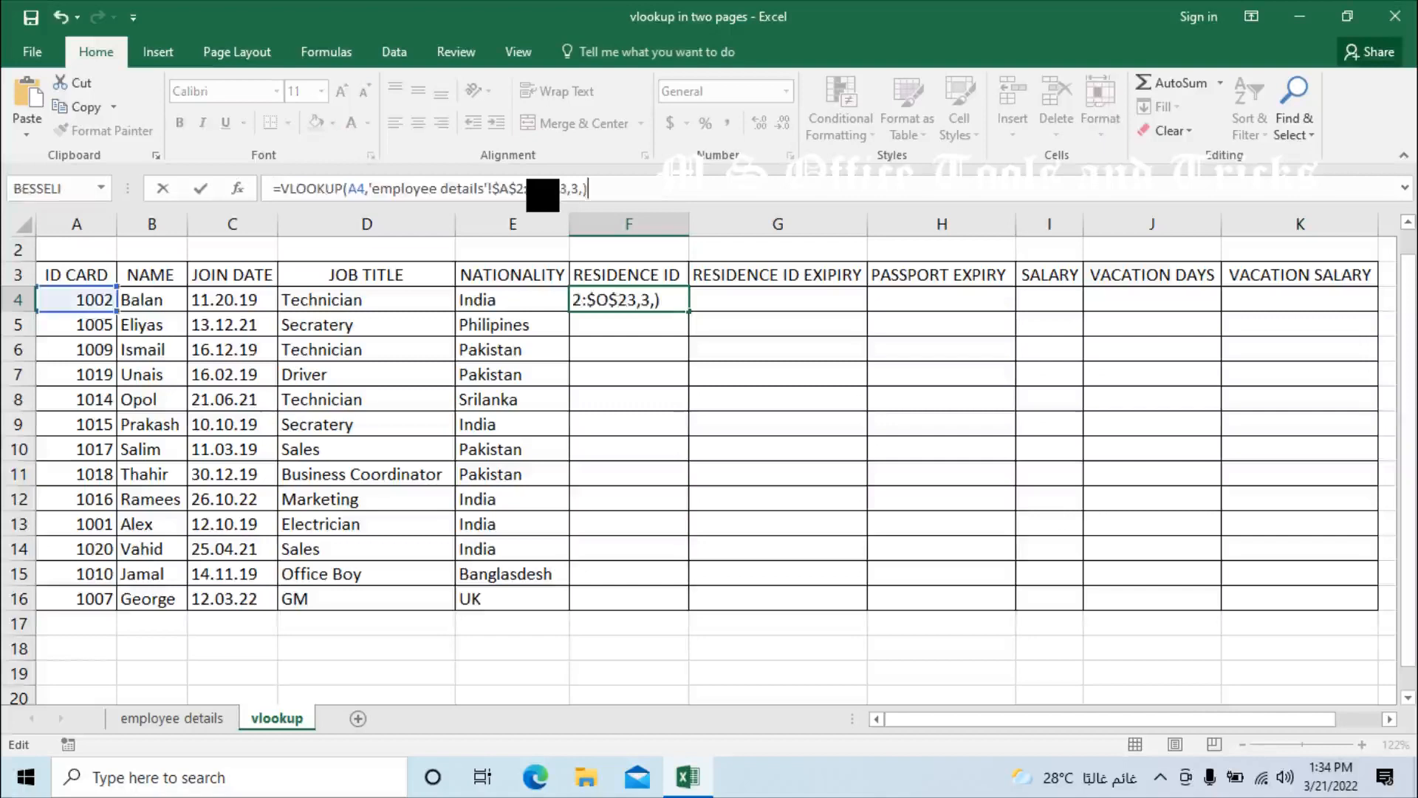
- Check the residence ID column's number on the employee details sheet, set F4's column index to 10 and fill the formula down to row 16
{"action": "left_click", "coordinate": [172, 718]}
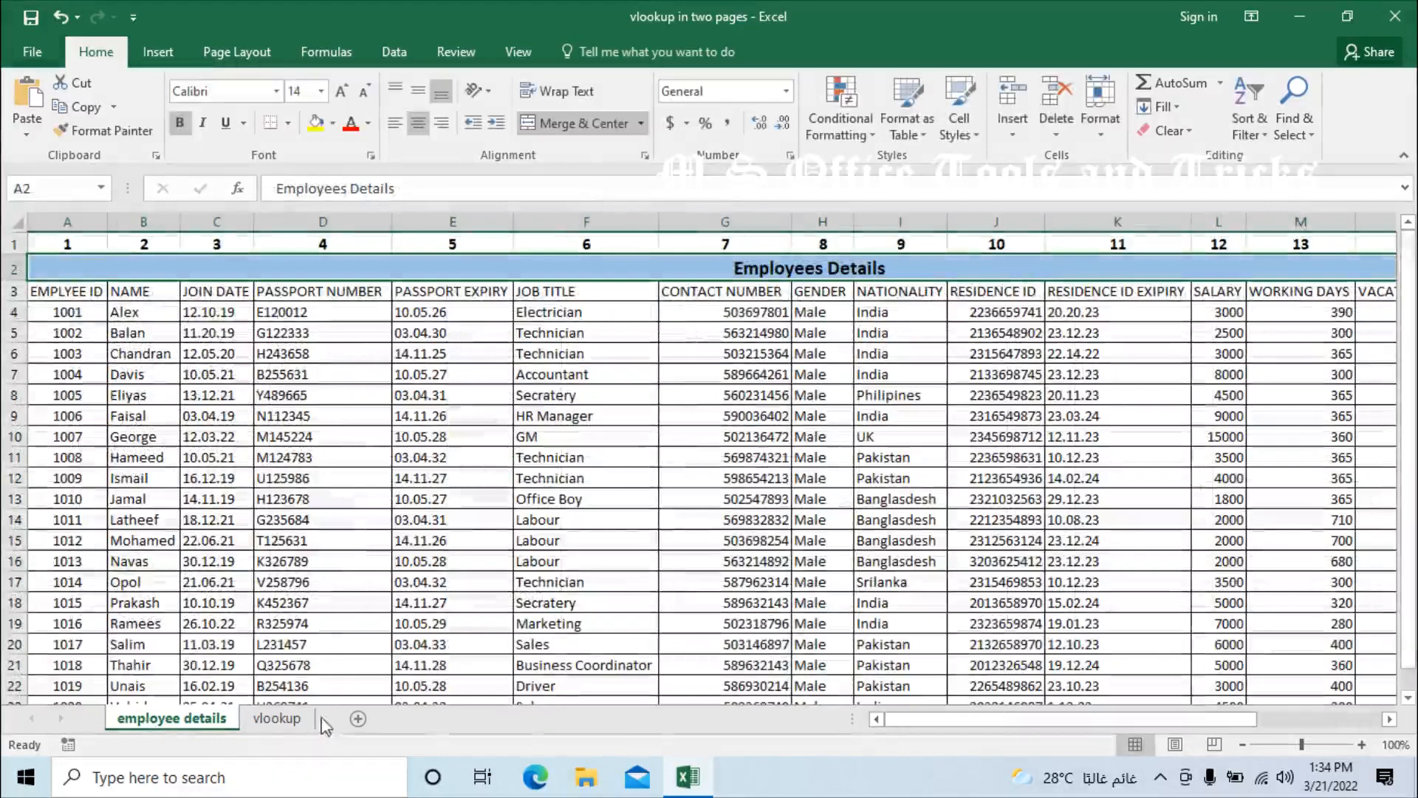
{"action": "left_click", "coordinate": [276, 718]}
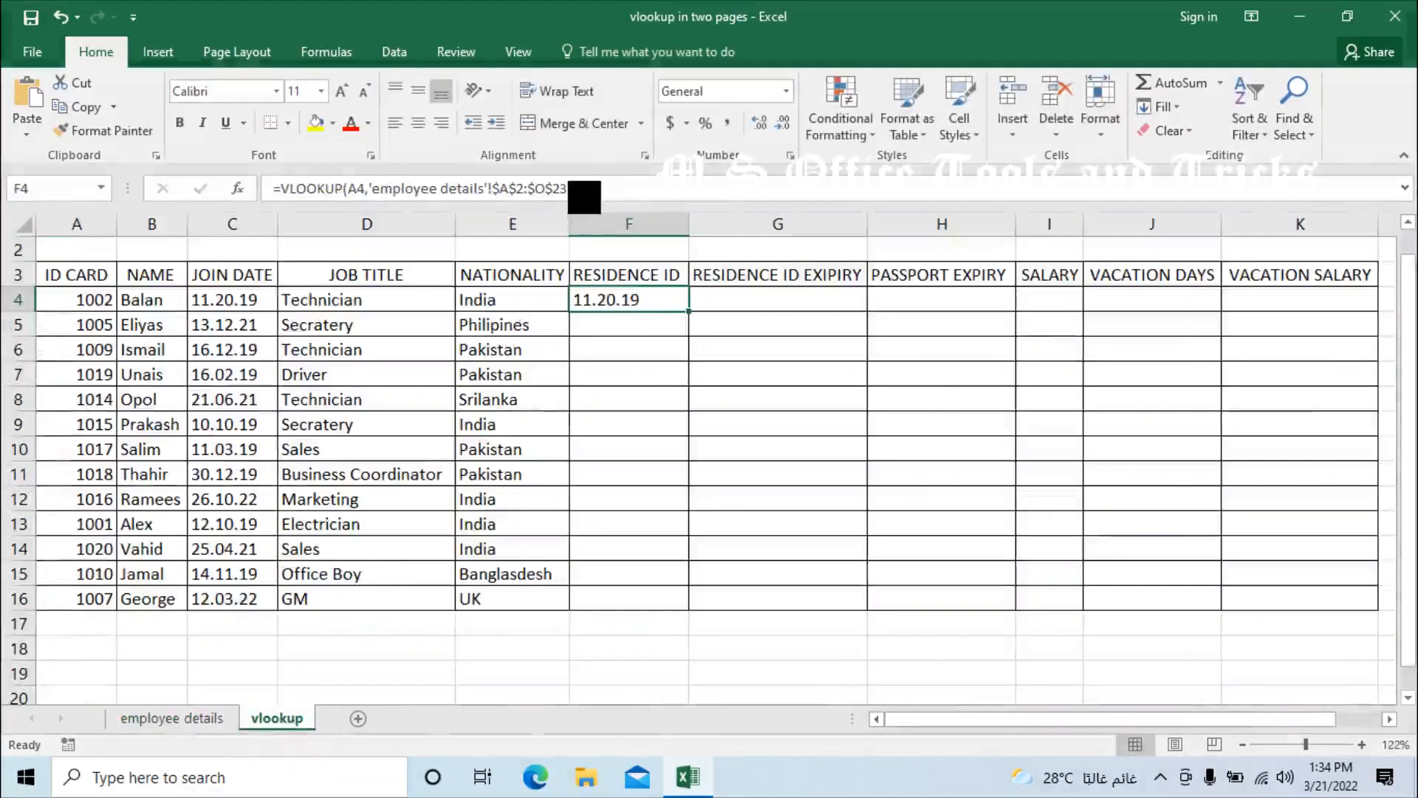
{"action": "type", "text": ","}
{"action": "type", "text": "10,"}
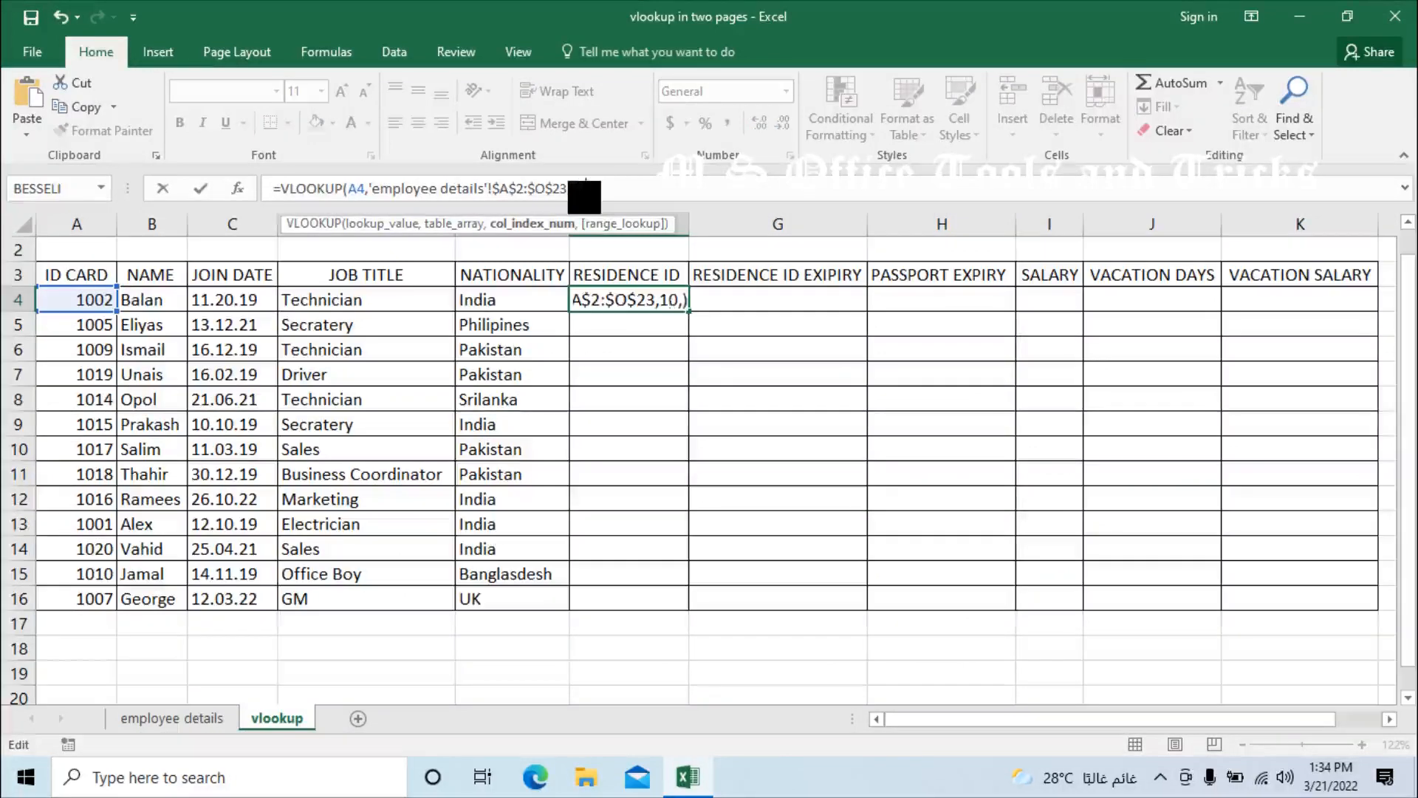
{"action": "key", "text": "Return"}
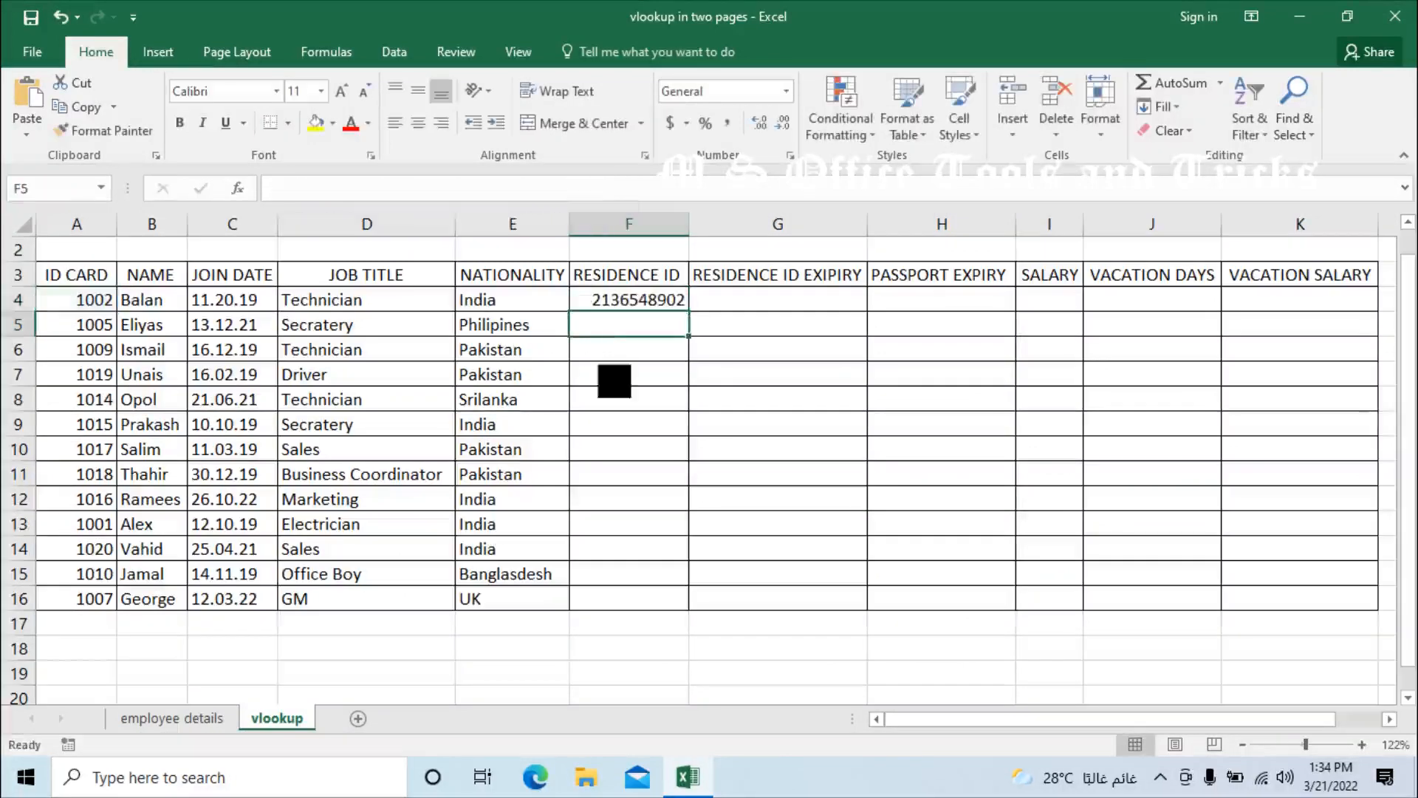
{"action": "left_click", "coordinate": [682, 309]}
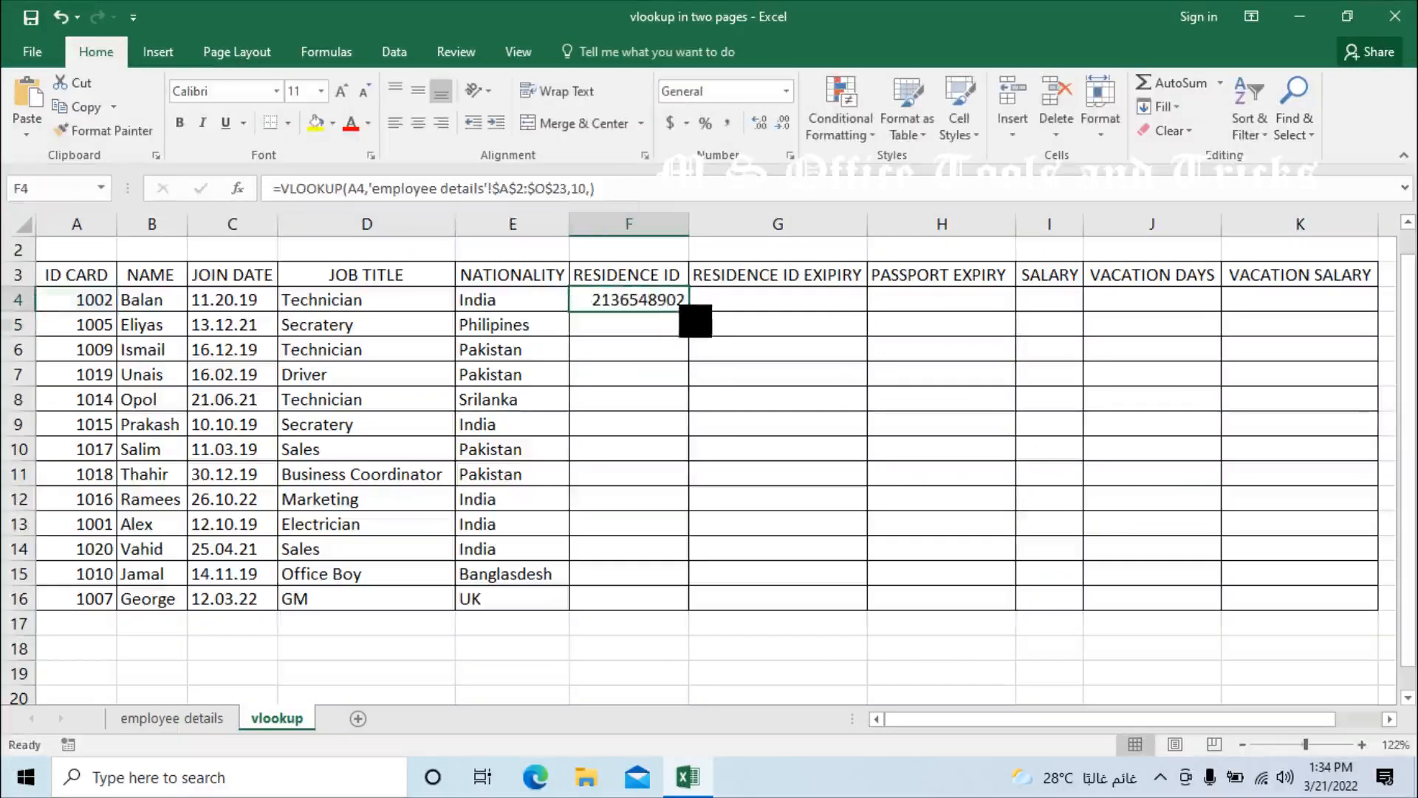
{"action": "double_click", "coordinate": [686, 311]}
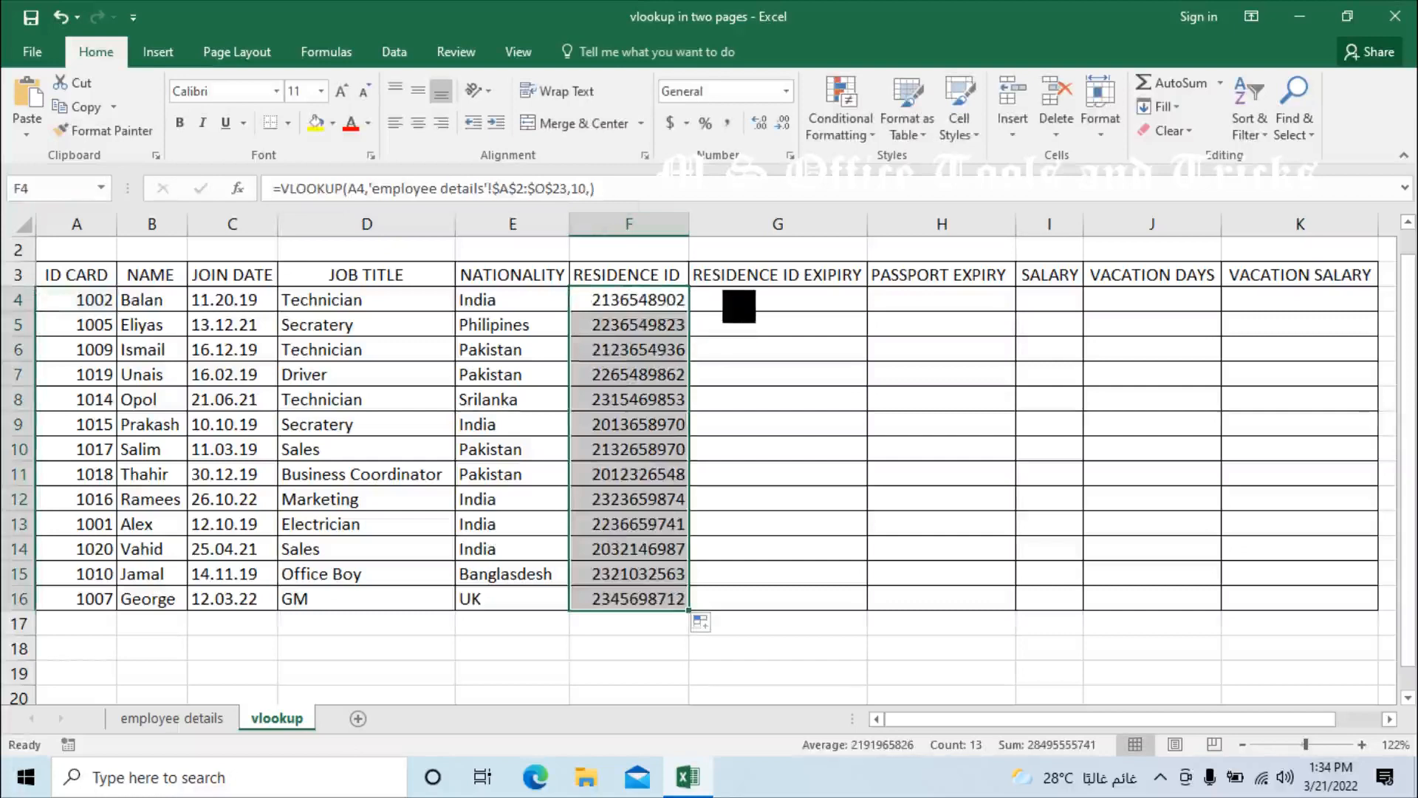
- Paste the copied VLOOKUP formula text unchanged into G4 under the RESIDENCE ID EXIPIRY heading
{"action": "left_click", "coordinate": [738, 306]}
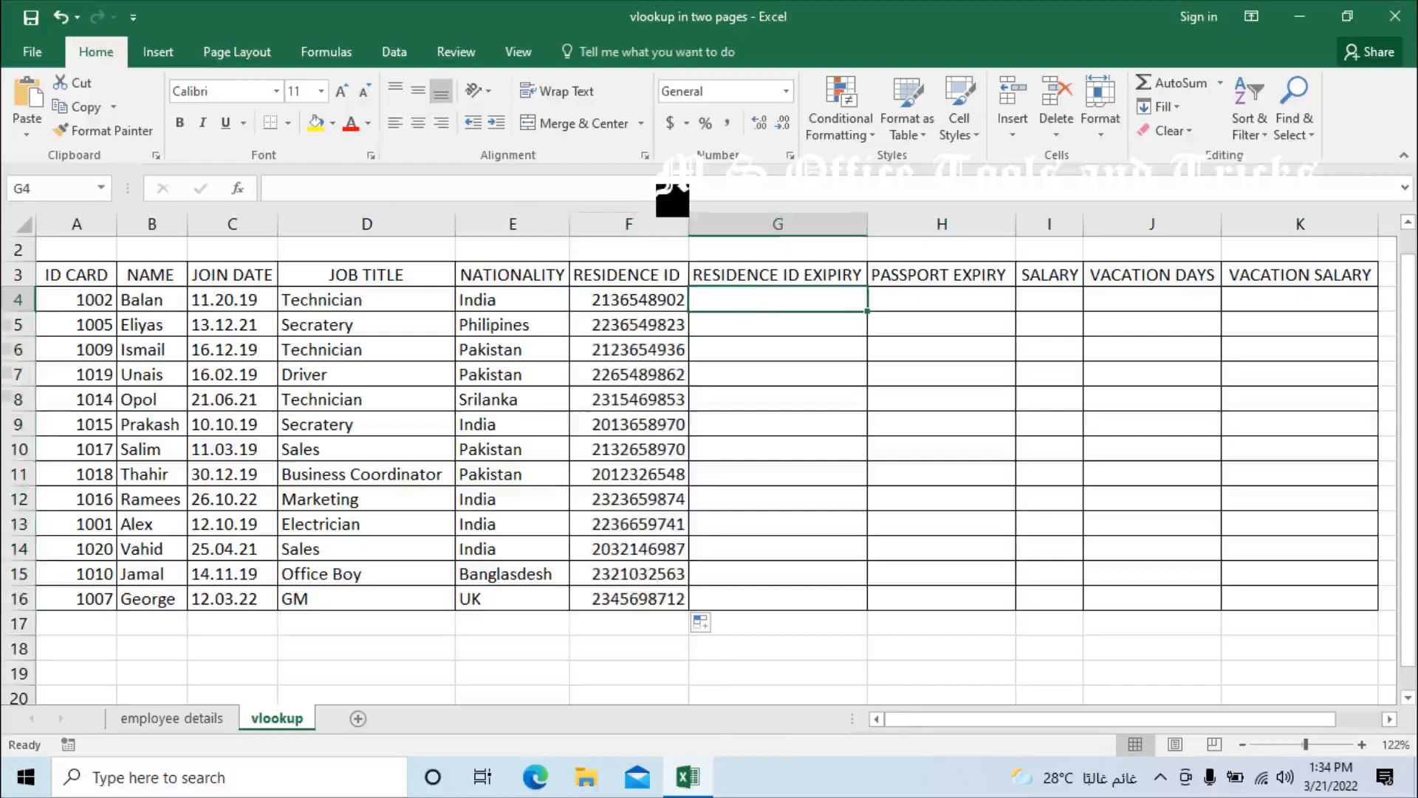
{"action": "left_click", "coordinate": [672, 193]}
{"action": "type", "text": "=VLOOKUP(A4,'employee details'!$A$2:$O$23,3,)"}
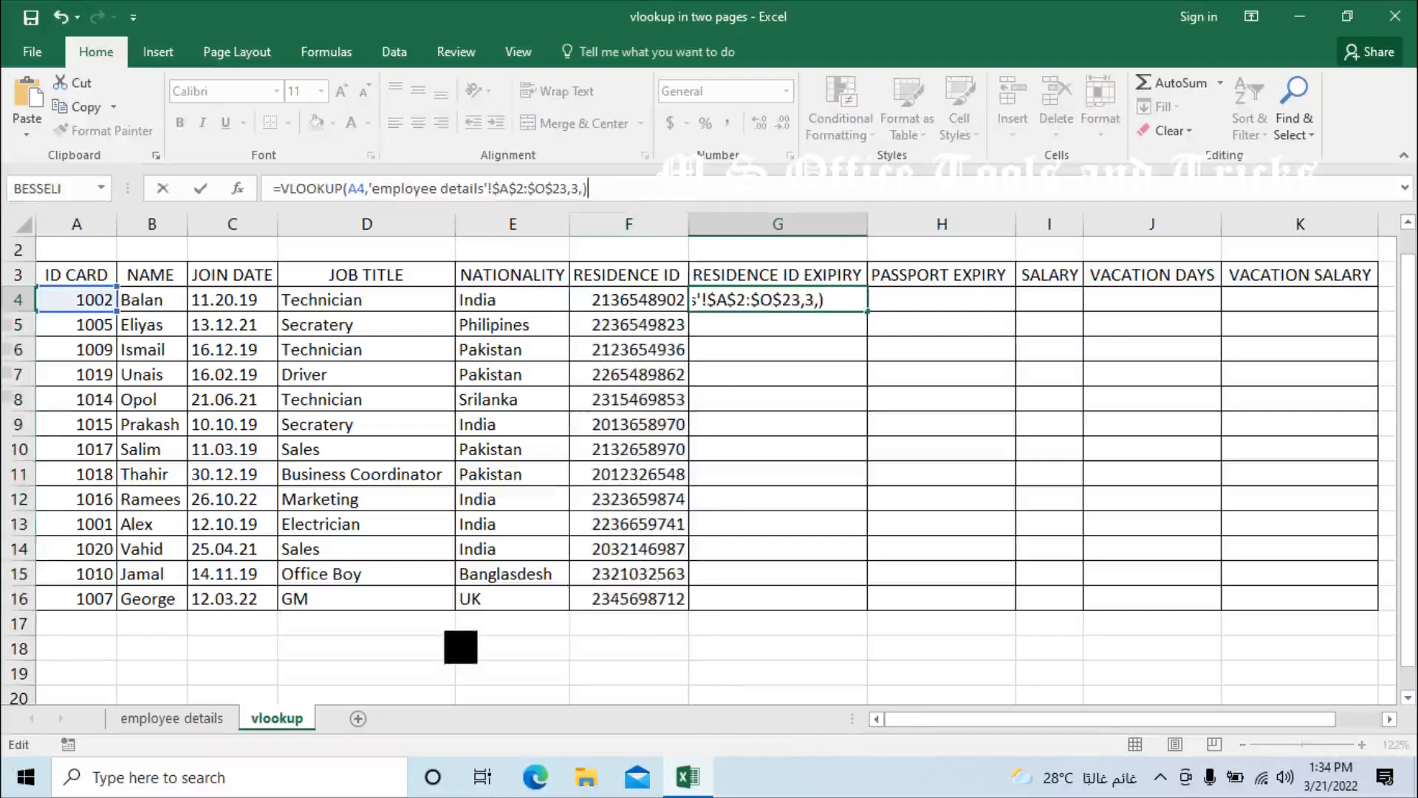
- Check the residence ID expiry column's number on the employee details sheet, set G4's column index to 11 and fill down to row 16
{"action": "left_click", "coordinate": [175, 720]}
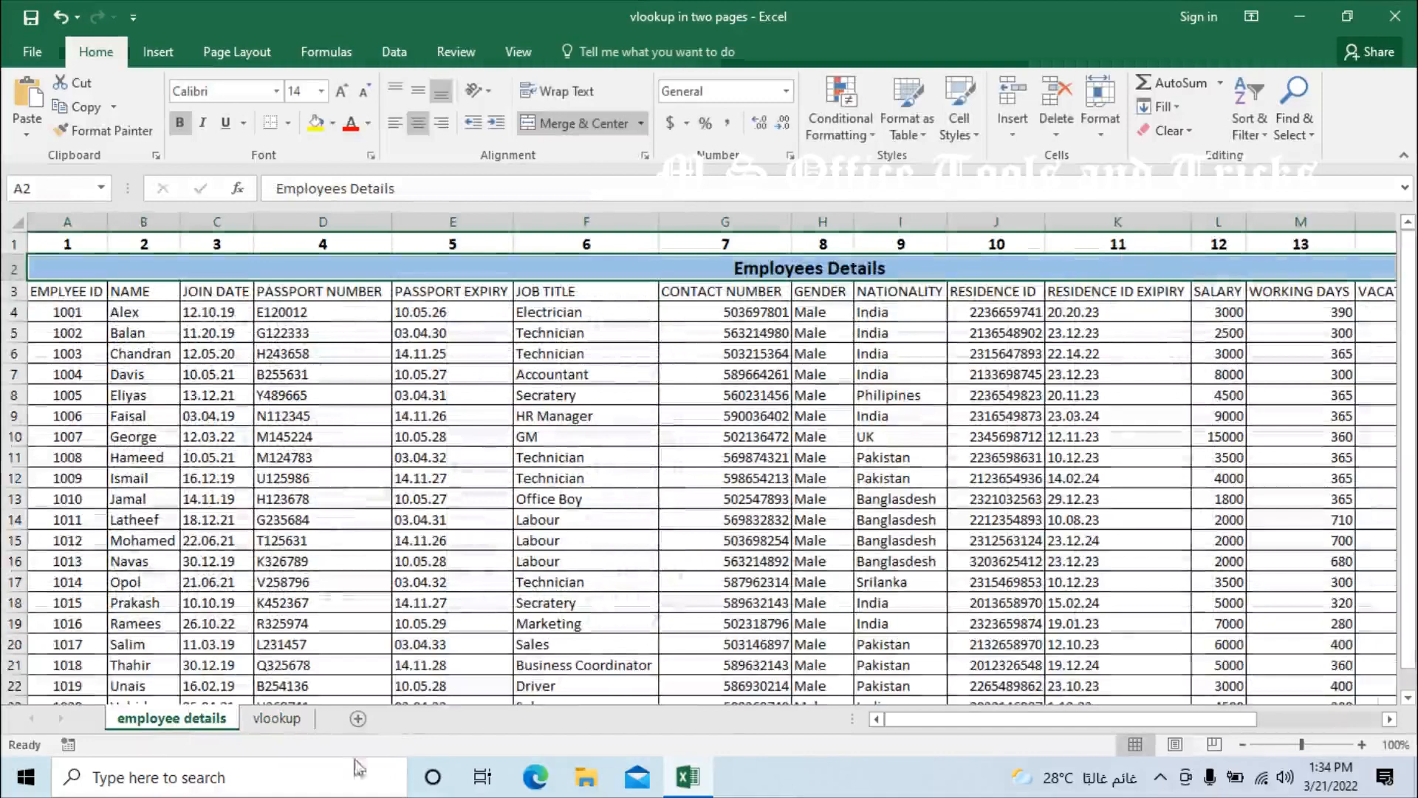
{"action": "left_click", "coordinate": [303, 728]}
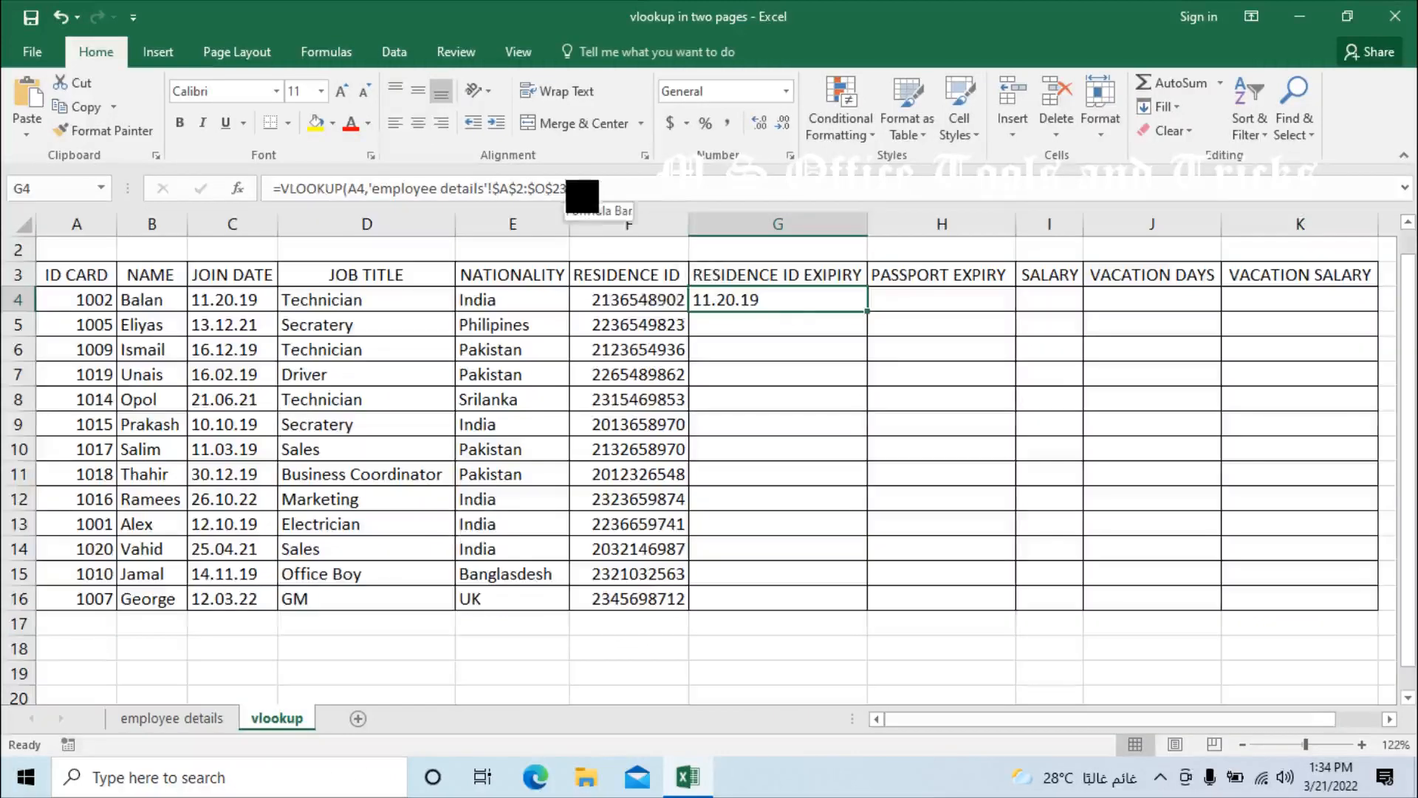
{"action": "left_click", "coordinate": [565, 189]}
{"action": "type", "text": ",)"}
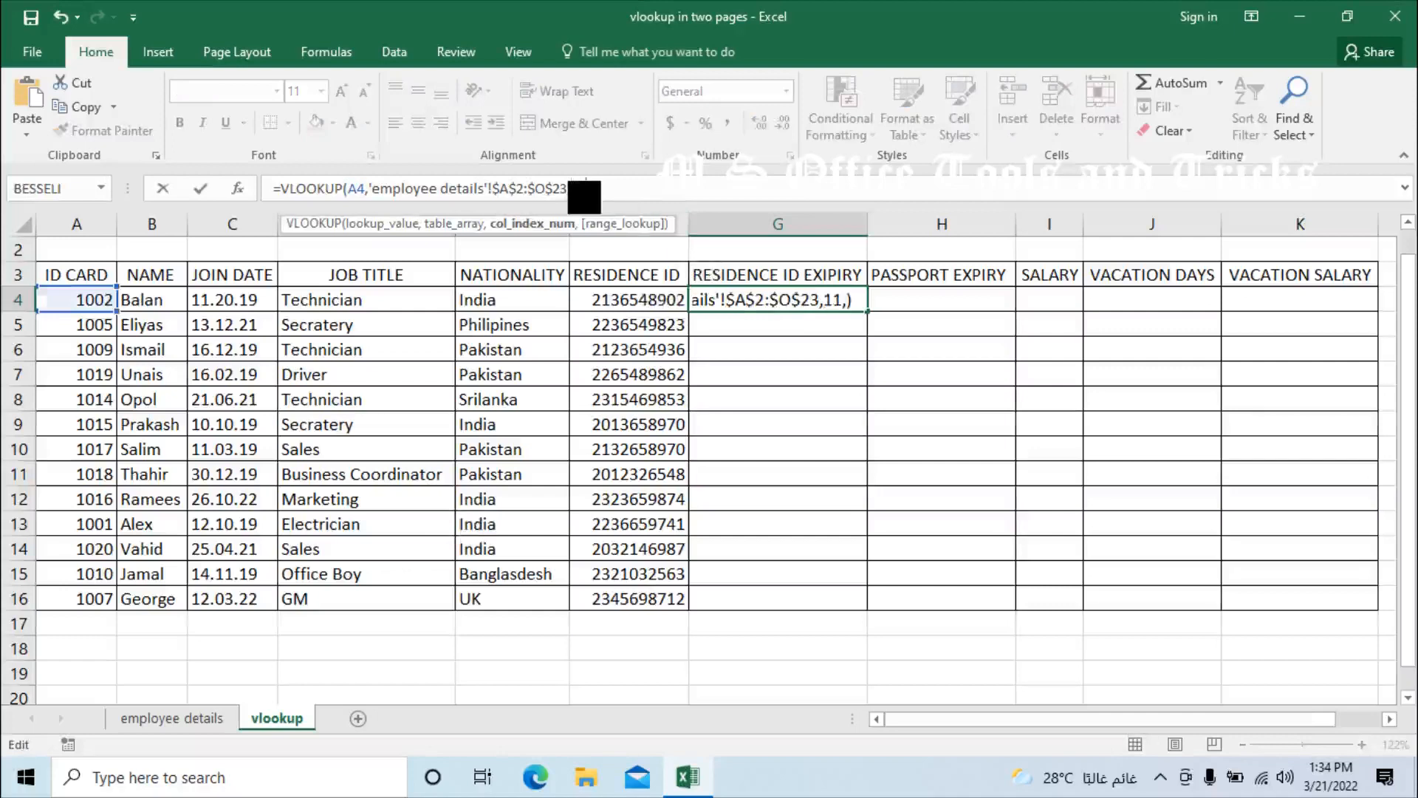
{"action": "key", "text": "Return"}
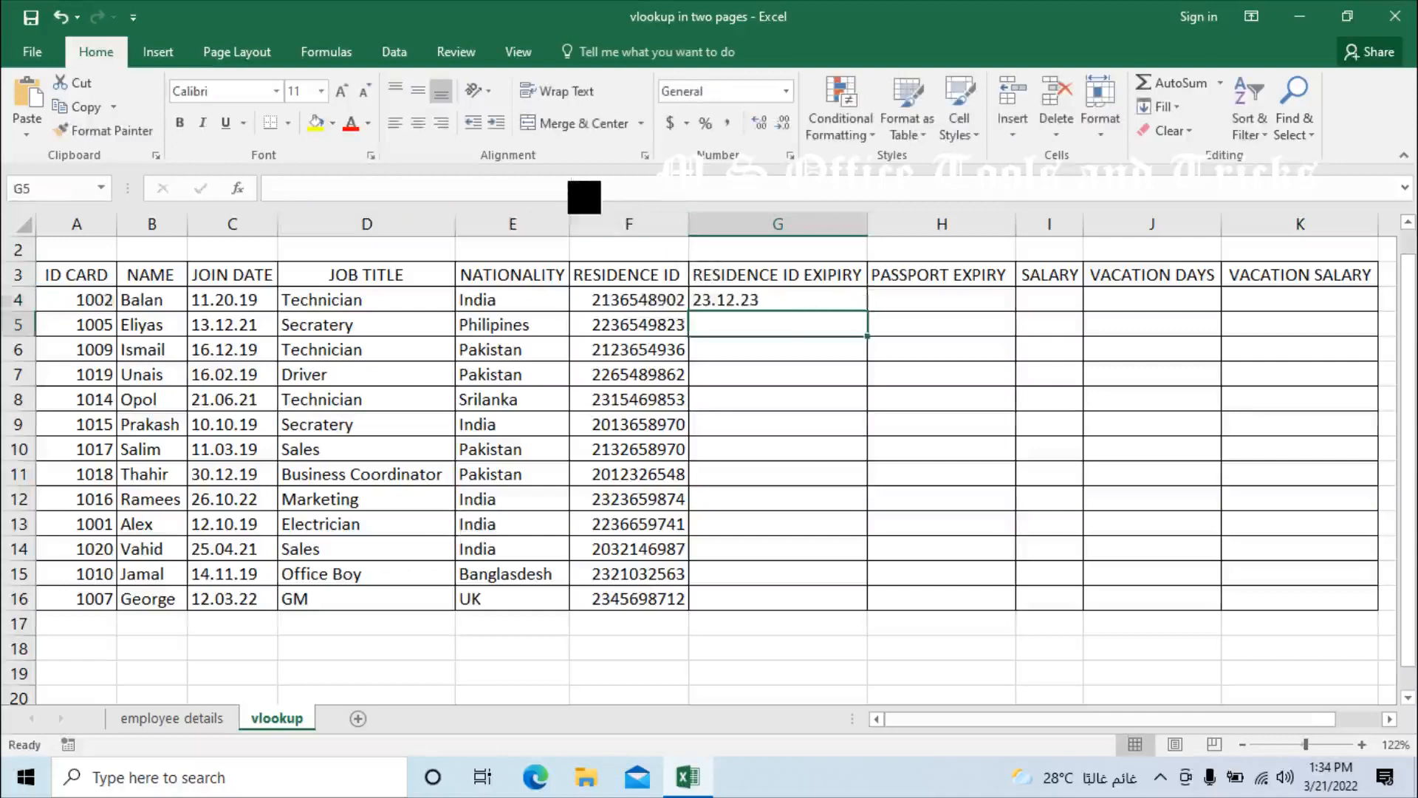
{"action": "left_click", "coordinate": [854, 305]}
{"action": "double_click", "coordinate": [867, 312]}
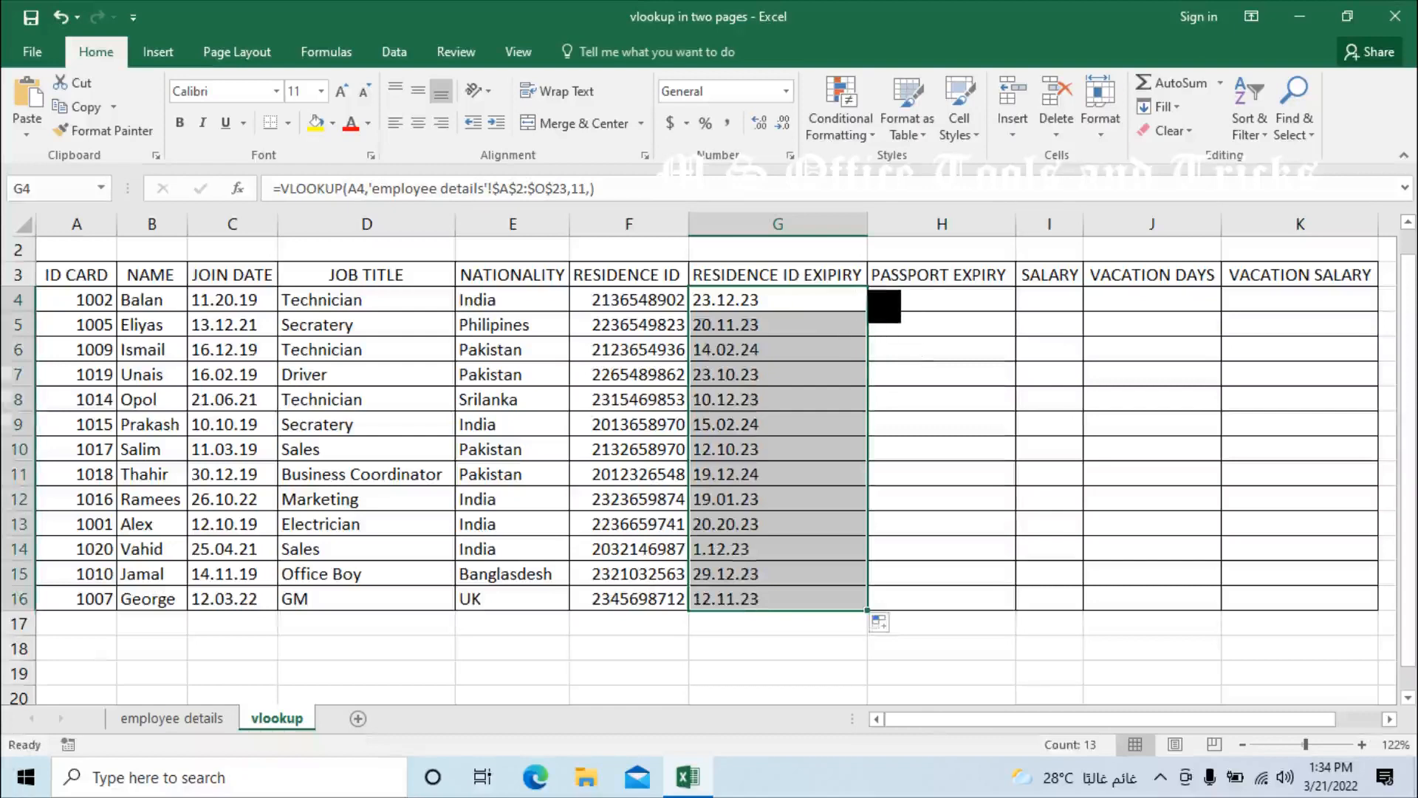
- Paste the copied VLOOKUP formula into H4 with column index 5 for the passport expiry and fill it down to row 16
{"action": "left_click", "coordinate": [919, 310]}
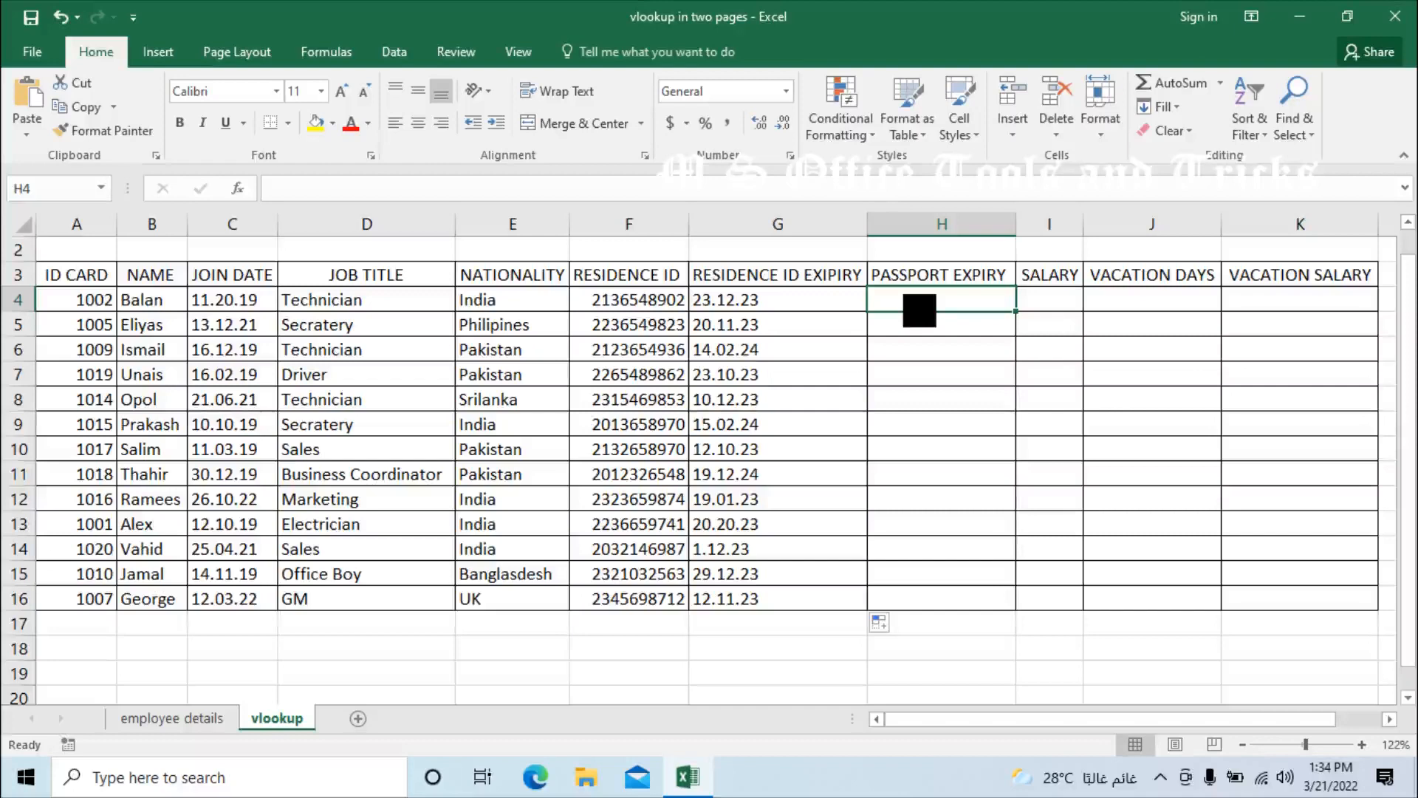
{"action": "left_click", "coordinate": [709, 193]}
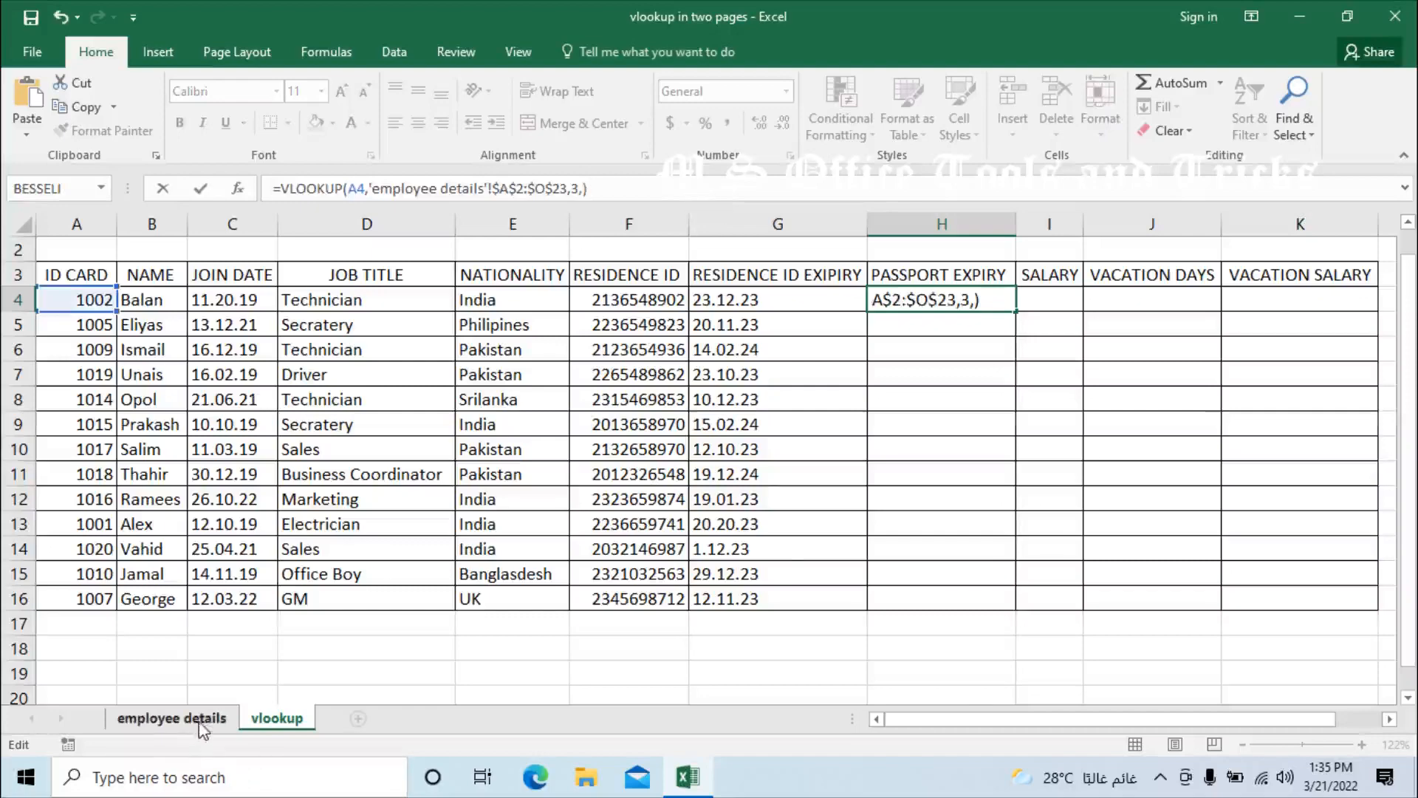
{"action": "left_click", "coordinate": [172, 717]}
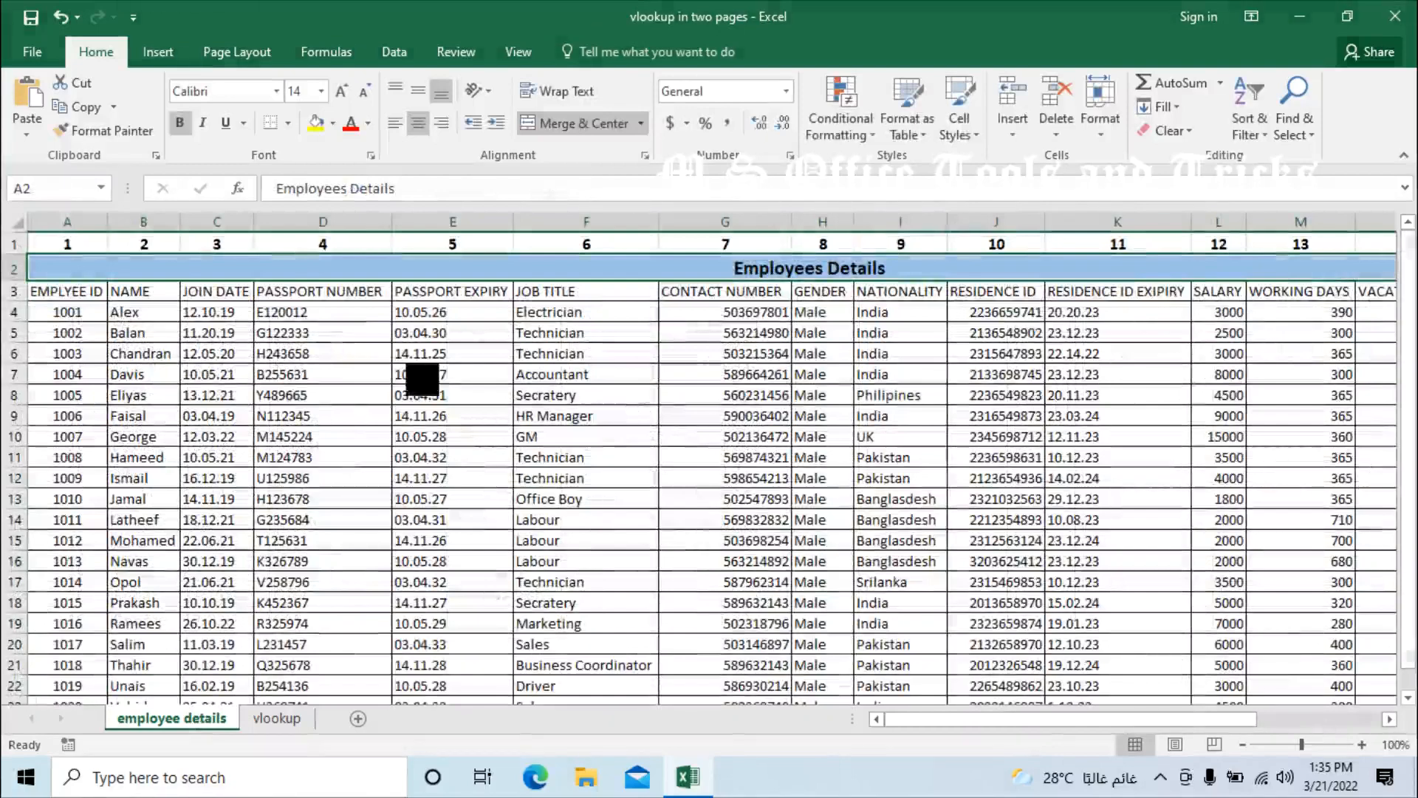
{"action": "left_click", "coordinate": [274, 726]}
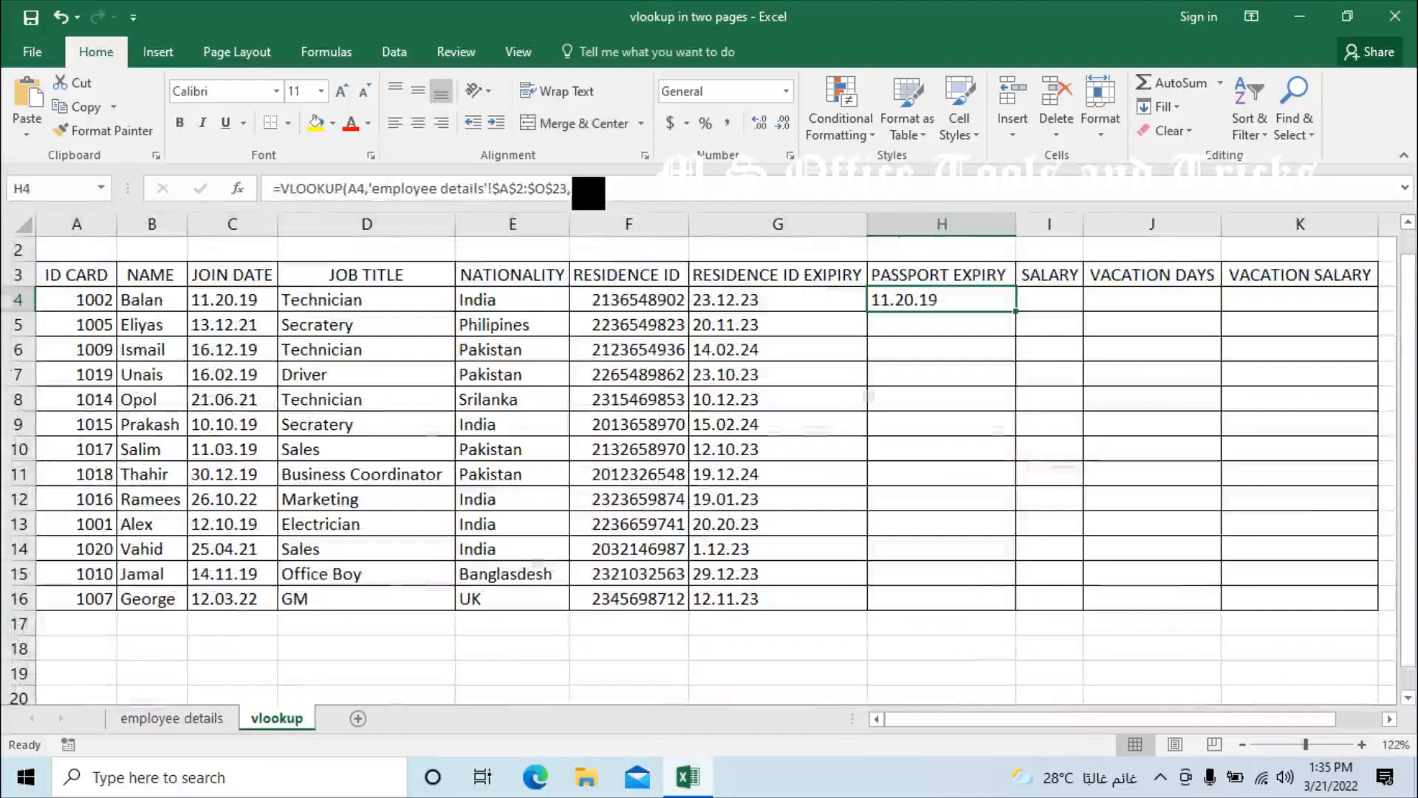
{"action": "left_click", "coordinate": [584, 191]}
{"action": "key", "text": "BackSpace"}
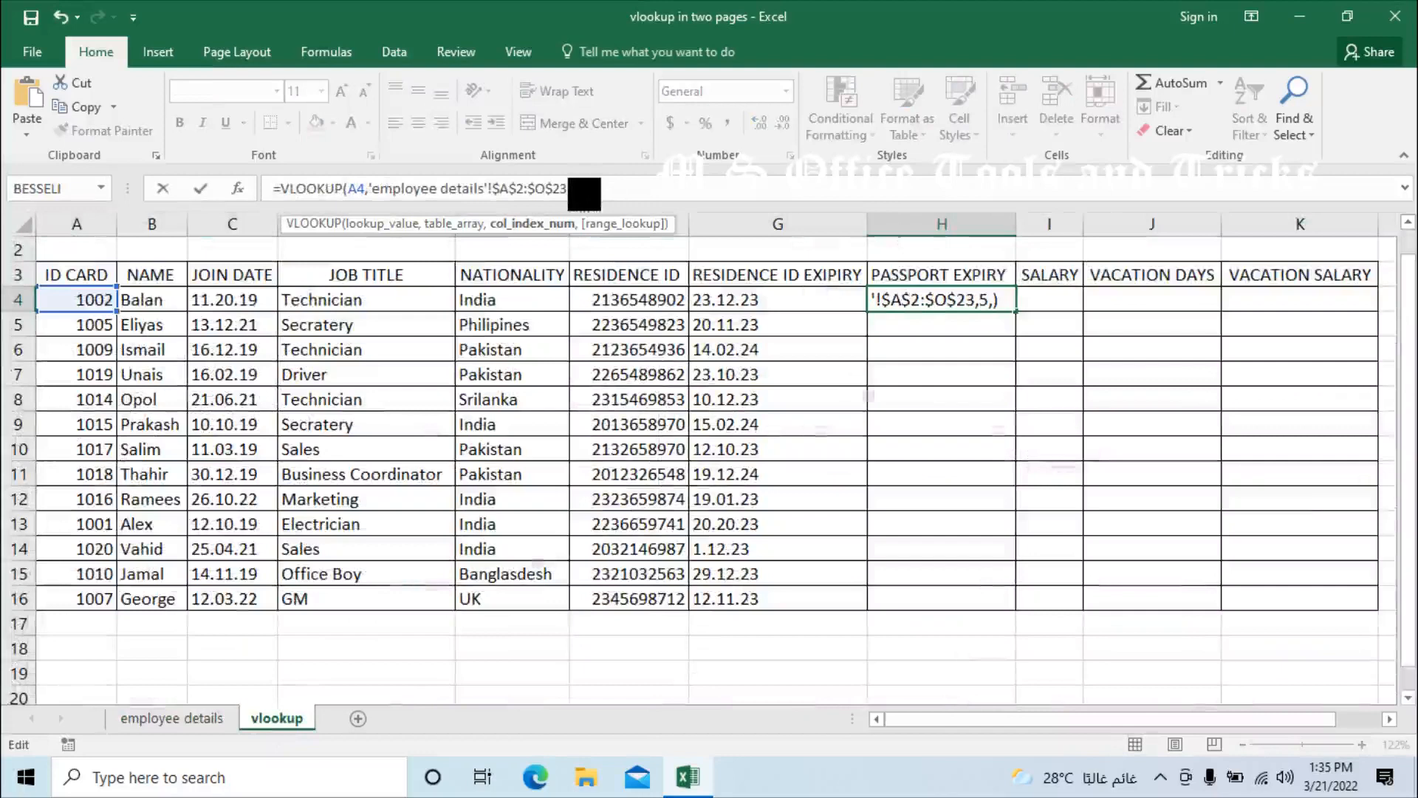
{"action": "key", "text": "Return"}
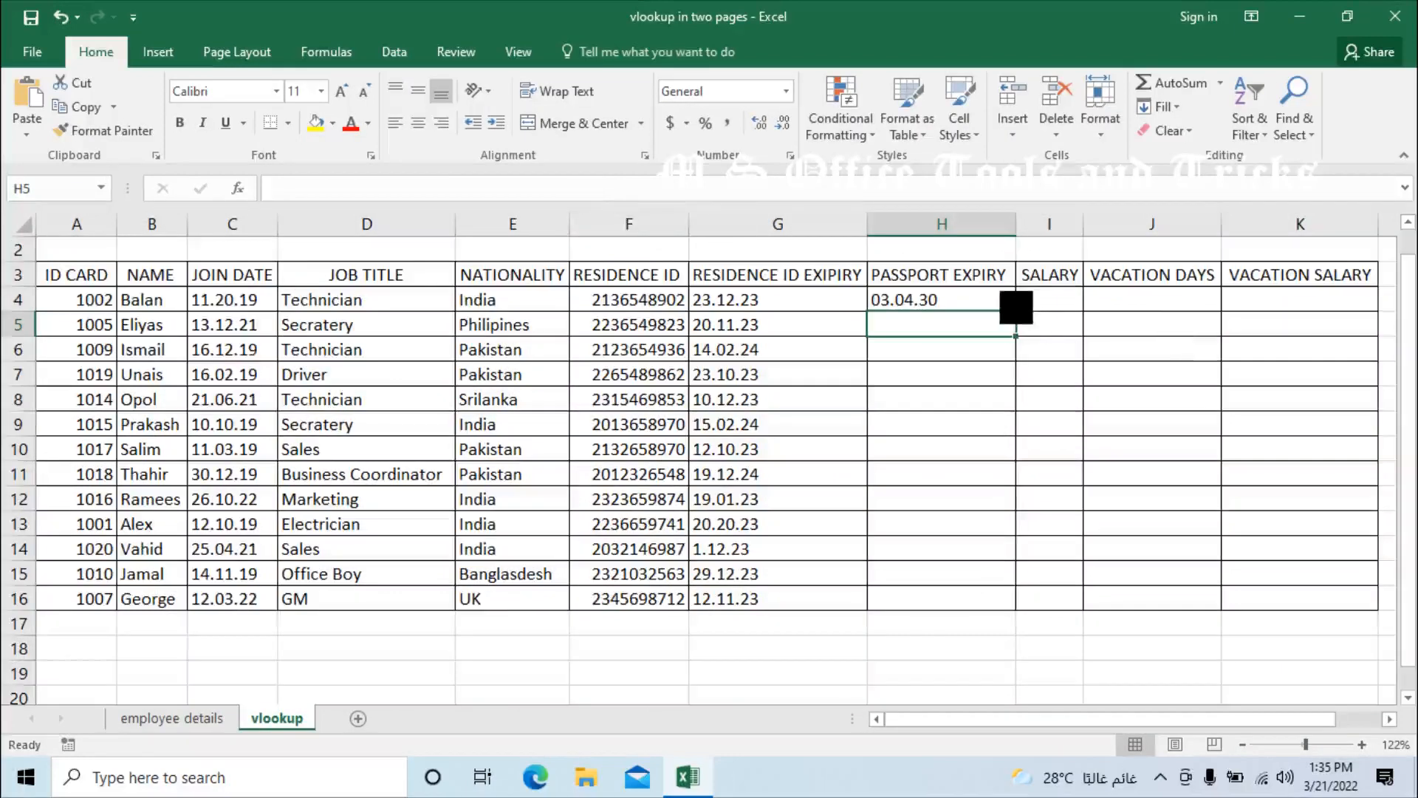
{"action": "left_click", "coordinate": [1009, 301]}
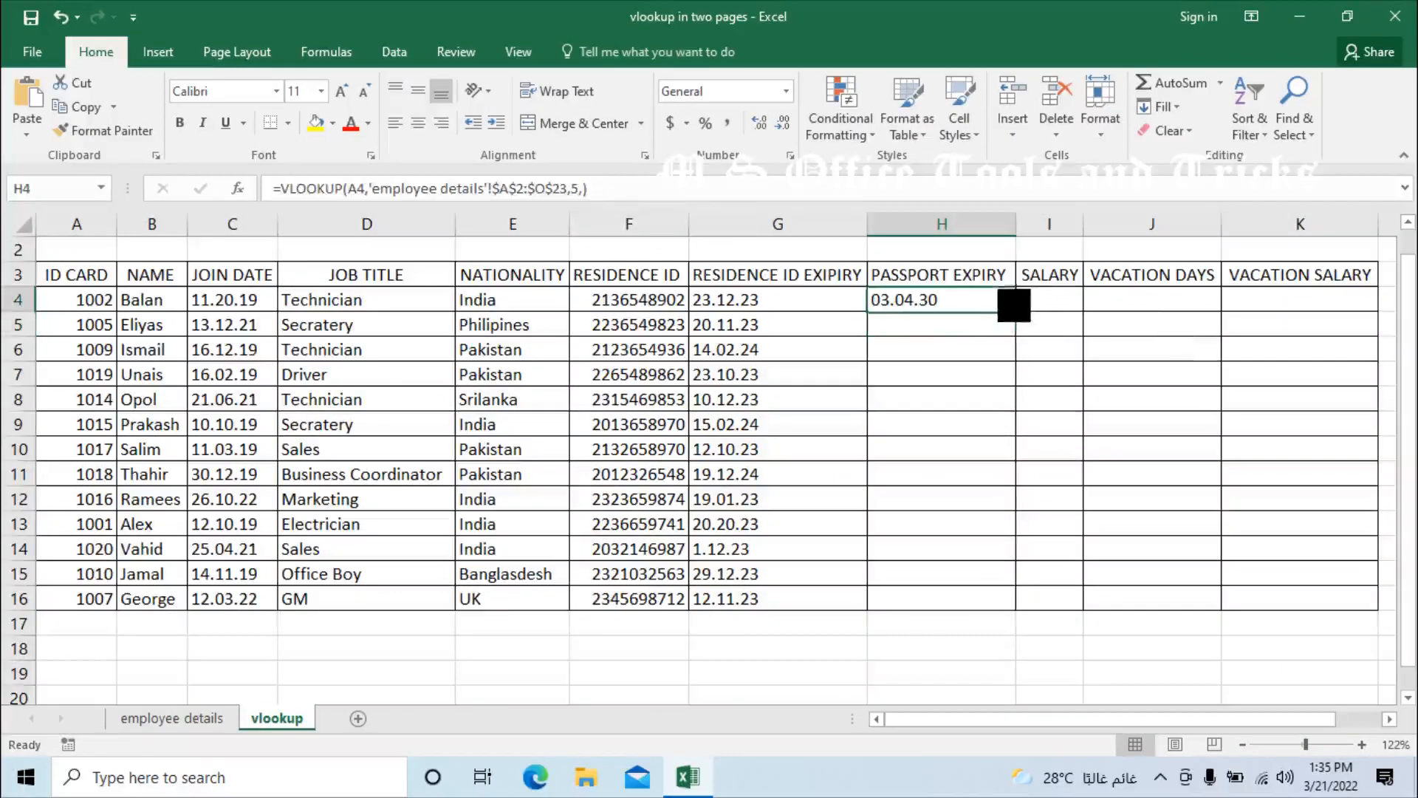
{"action": "double_click", "coordinate": [1015, 312]}
- Select I4 under the SALARY heading and look up the salary column's number on the employee details sheet
{"action": "left_click", "coordinate": [1053, 298]}
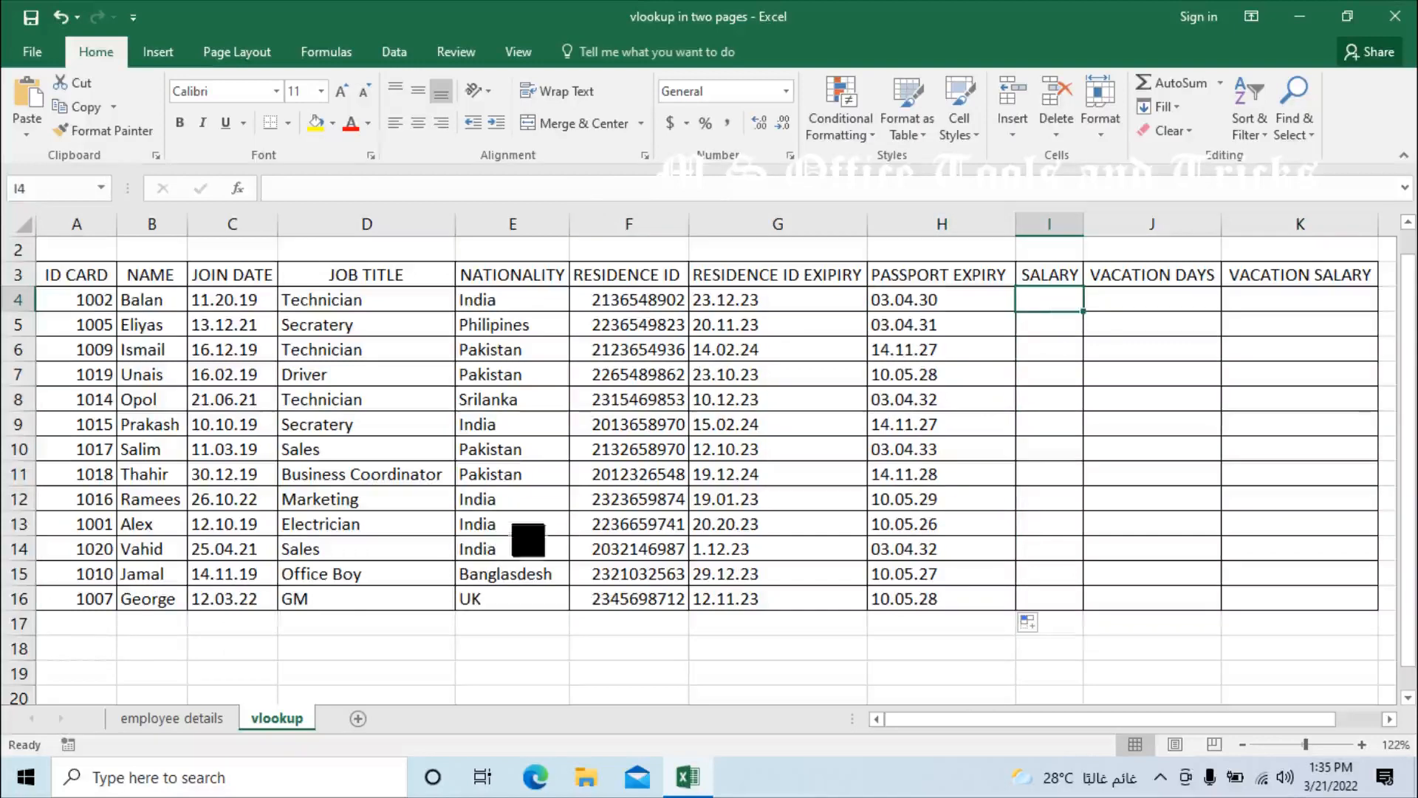
{"action": "left_click", "coordinate": [205, 725]}
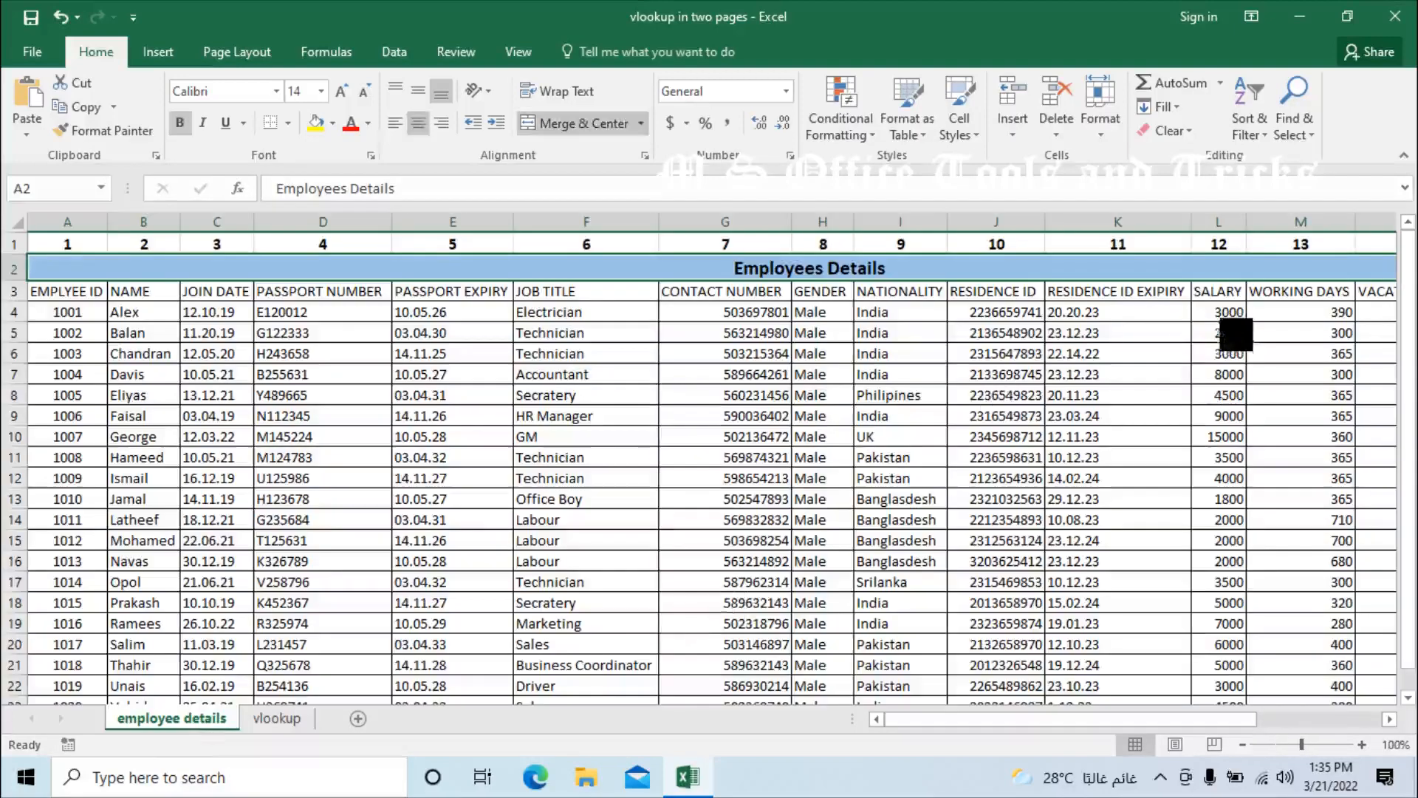
{"action": "left_click", "coordinate": [296, 718]}
- Paste the copied VLOOKUP formula into I4 with column index 12 for the salary and fill it down to row 16
{"action": "left_click", "coordinate": [472, 193]}
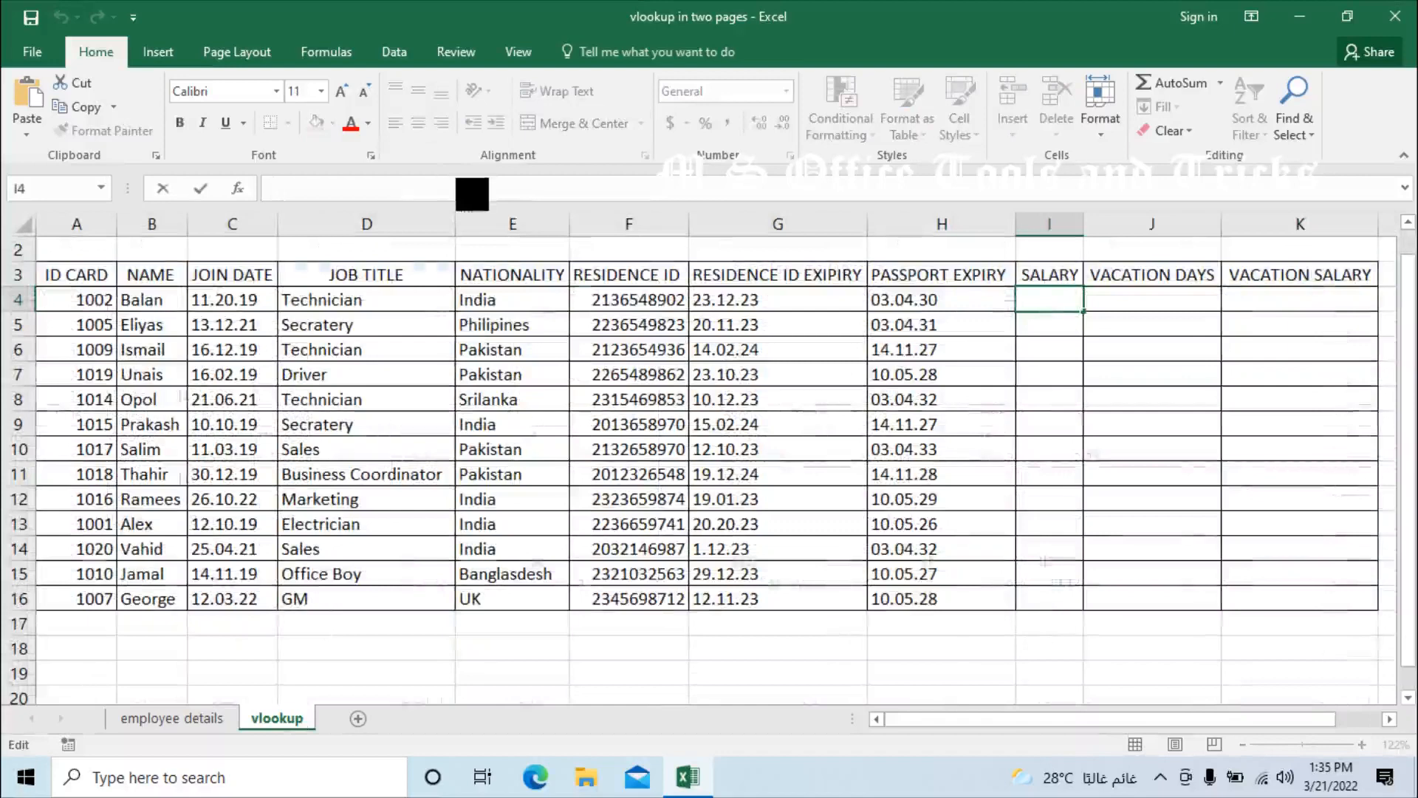
{"action": "type", "text": "=VLOOKUP(A4,'employee details'!$A$2:$O$23,3,)"}
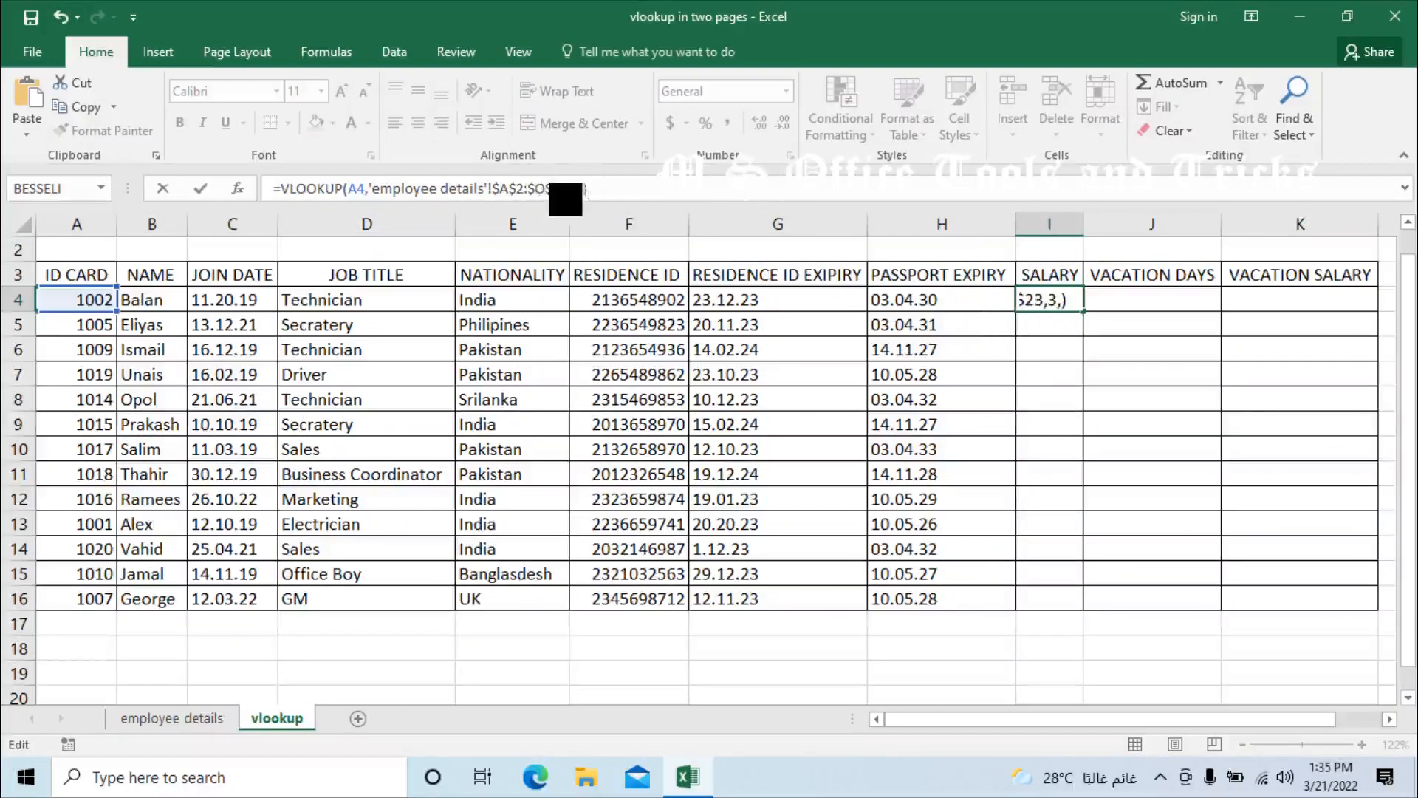
{"action": "left_click", "coordinate": [579, 189]}
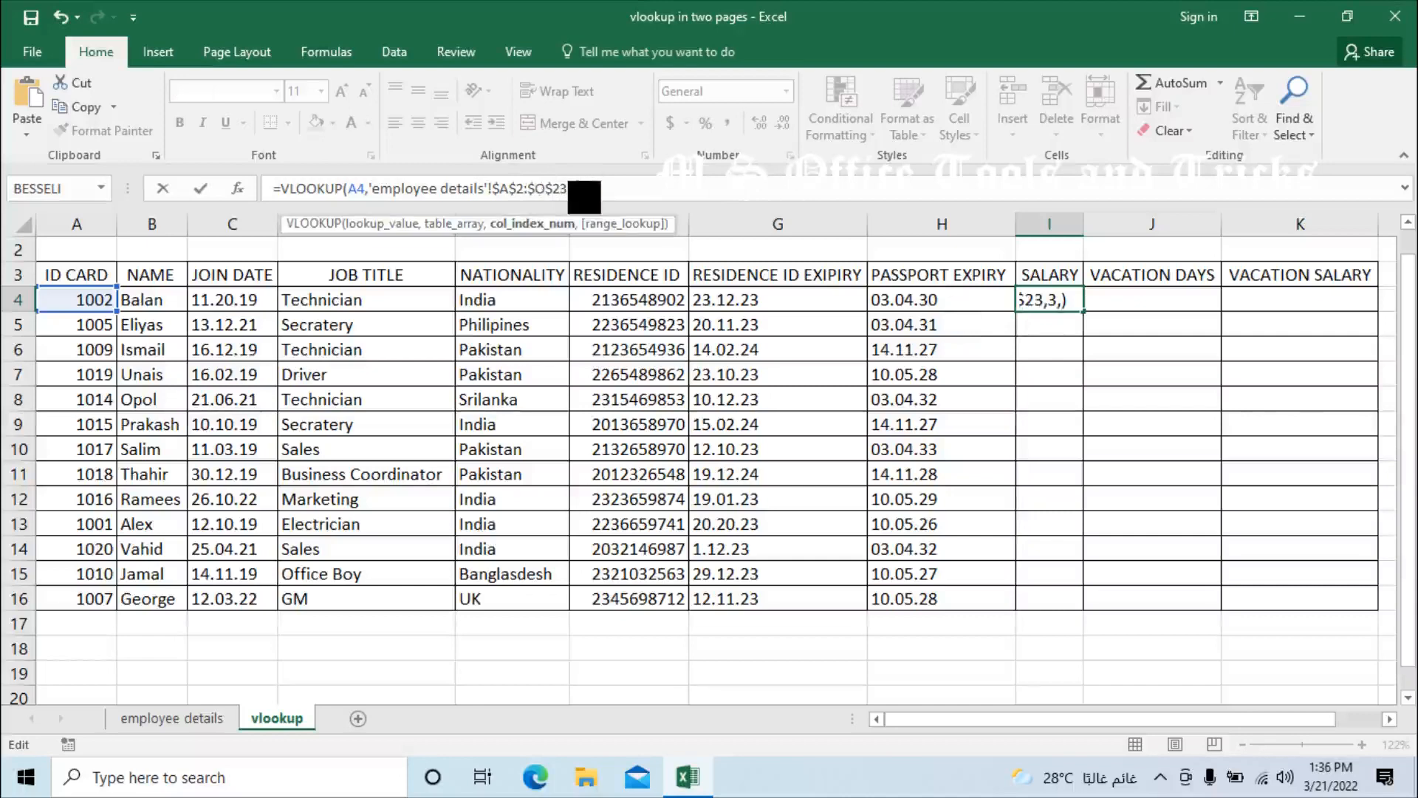
{"action": "type", "text": "12"}
{"action": "key", "text": "Return"}
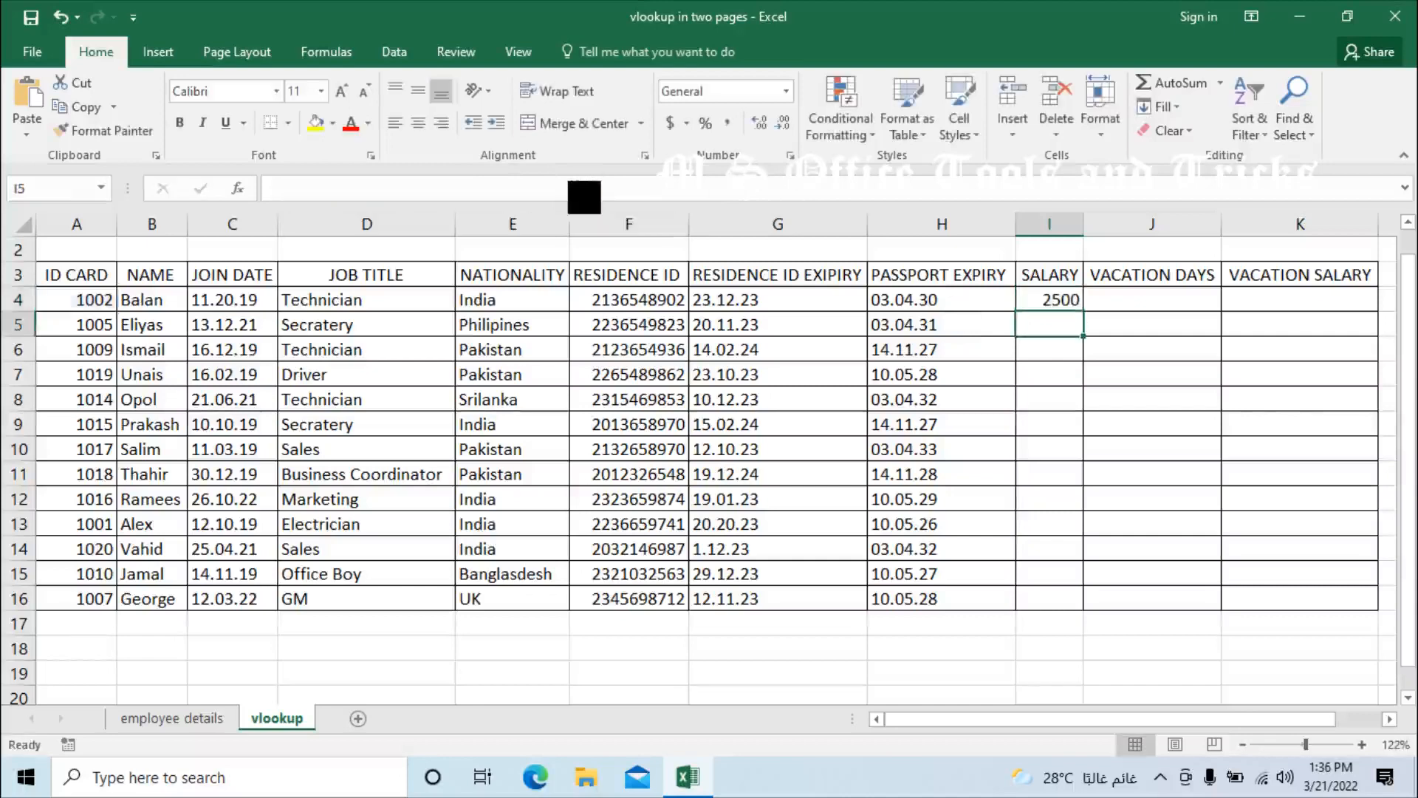
{"action": "left_click", "coordinate": [1053, 302]}
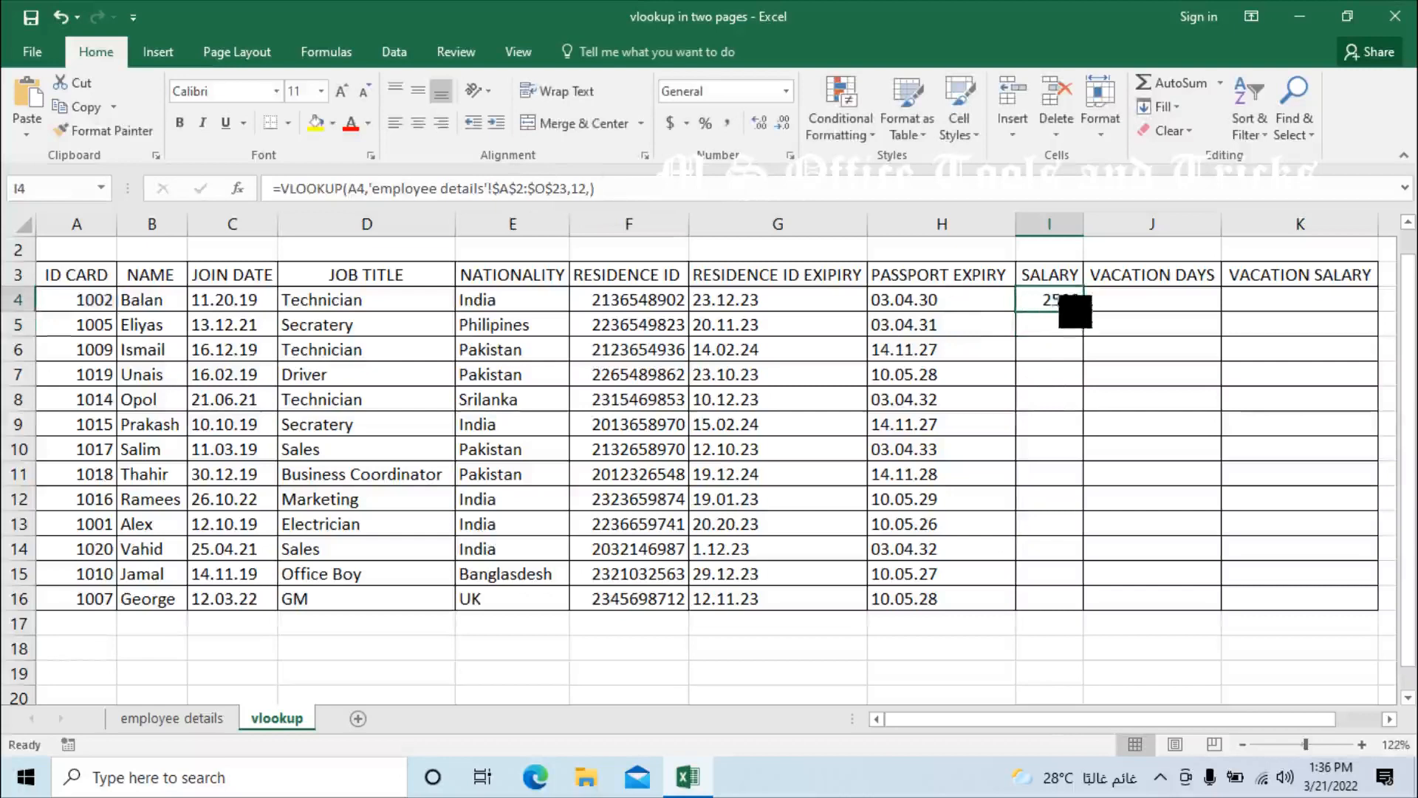
{"action": "double_click", "coordinate": [1082, 311]}
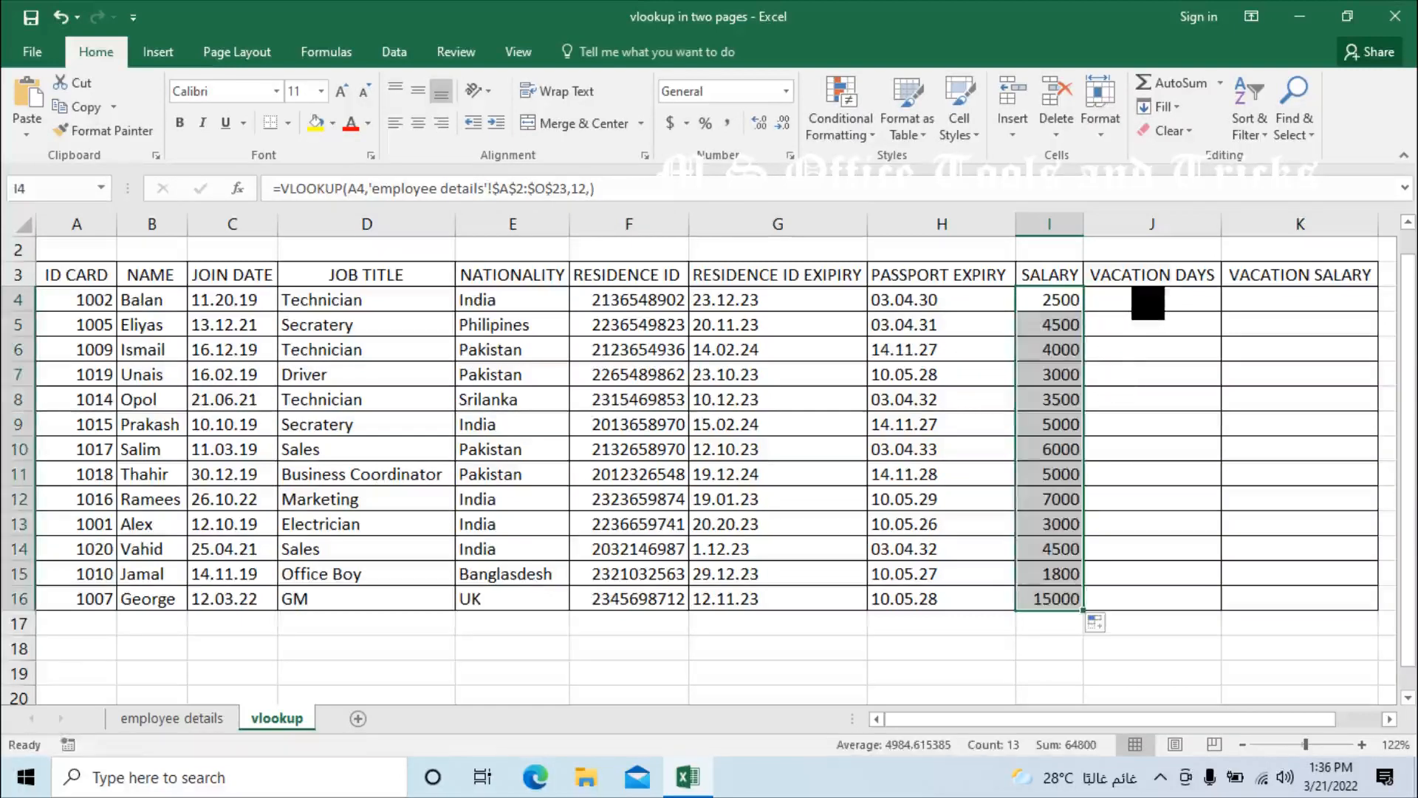
- Paste the copied formula =VLOOKUP(A4,'employee details'!$A$2:$O$23,3,) into J4 under the VACATION DAYS heading
{"action": "left_click", "coordinate": [1148, 306]}
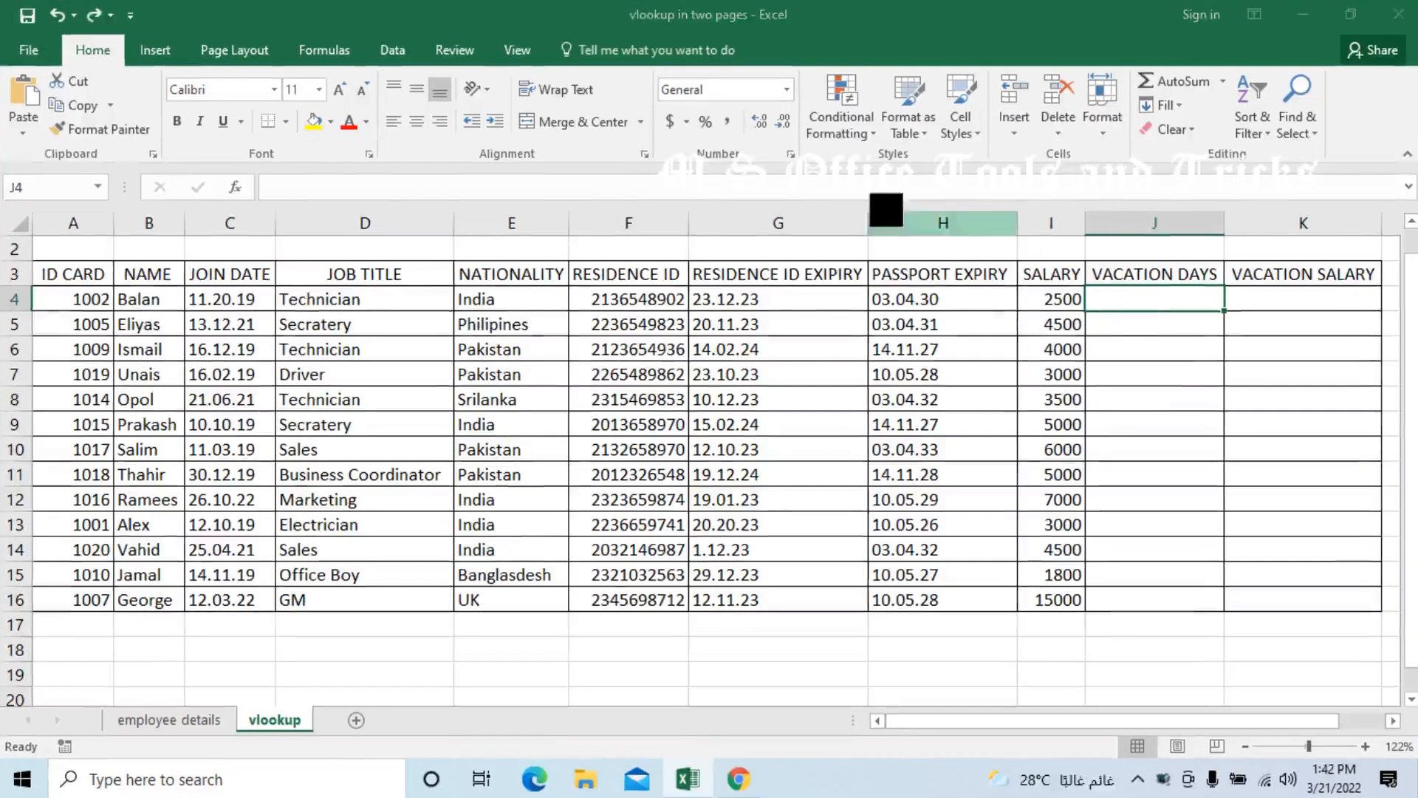
{"action": "left_click", "coordinate": [690, 188]}
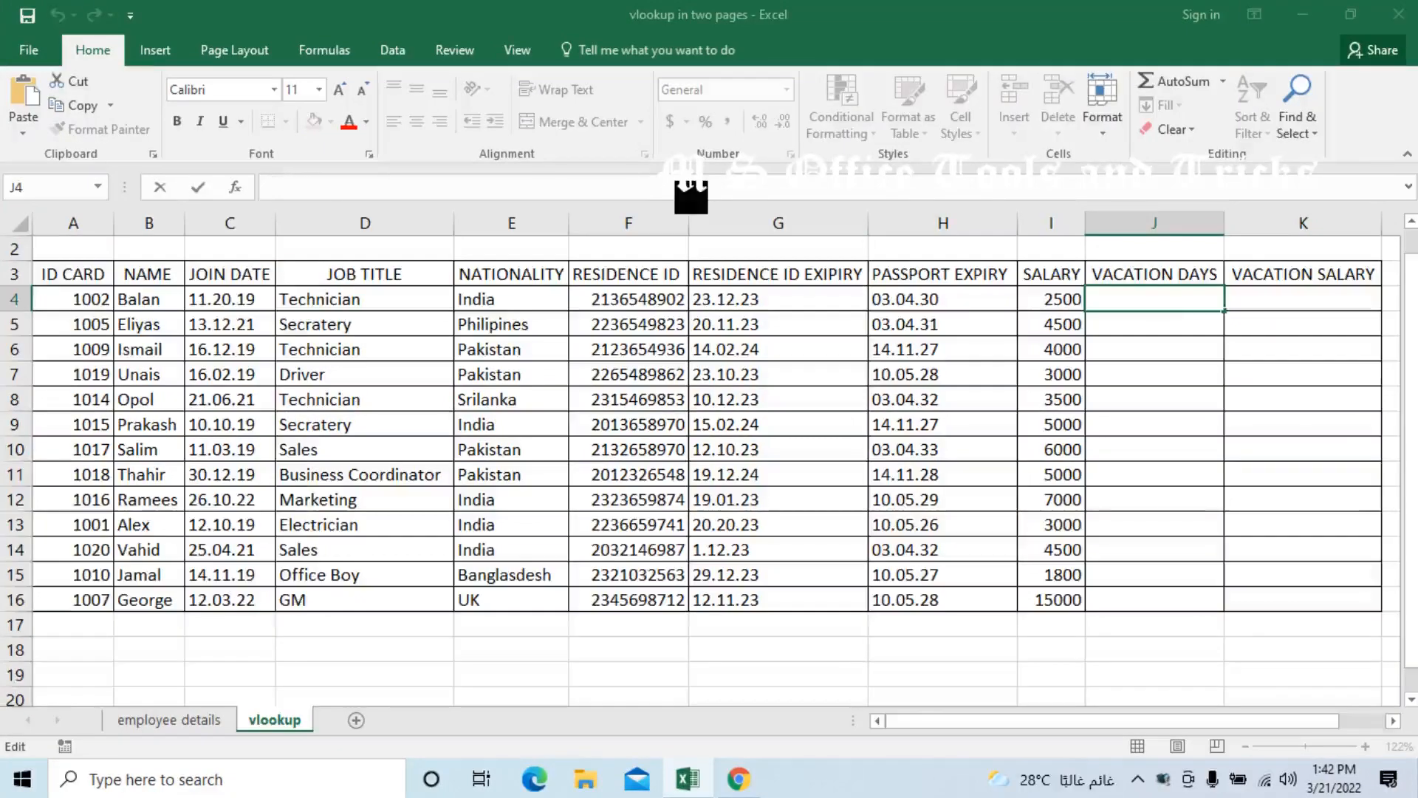
{"action": "type", "text": "=VLOOKUP(A4,'employee details'!$A$2:$O$23,3,)"}
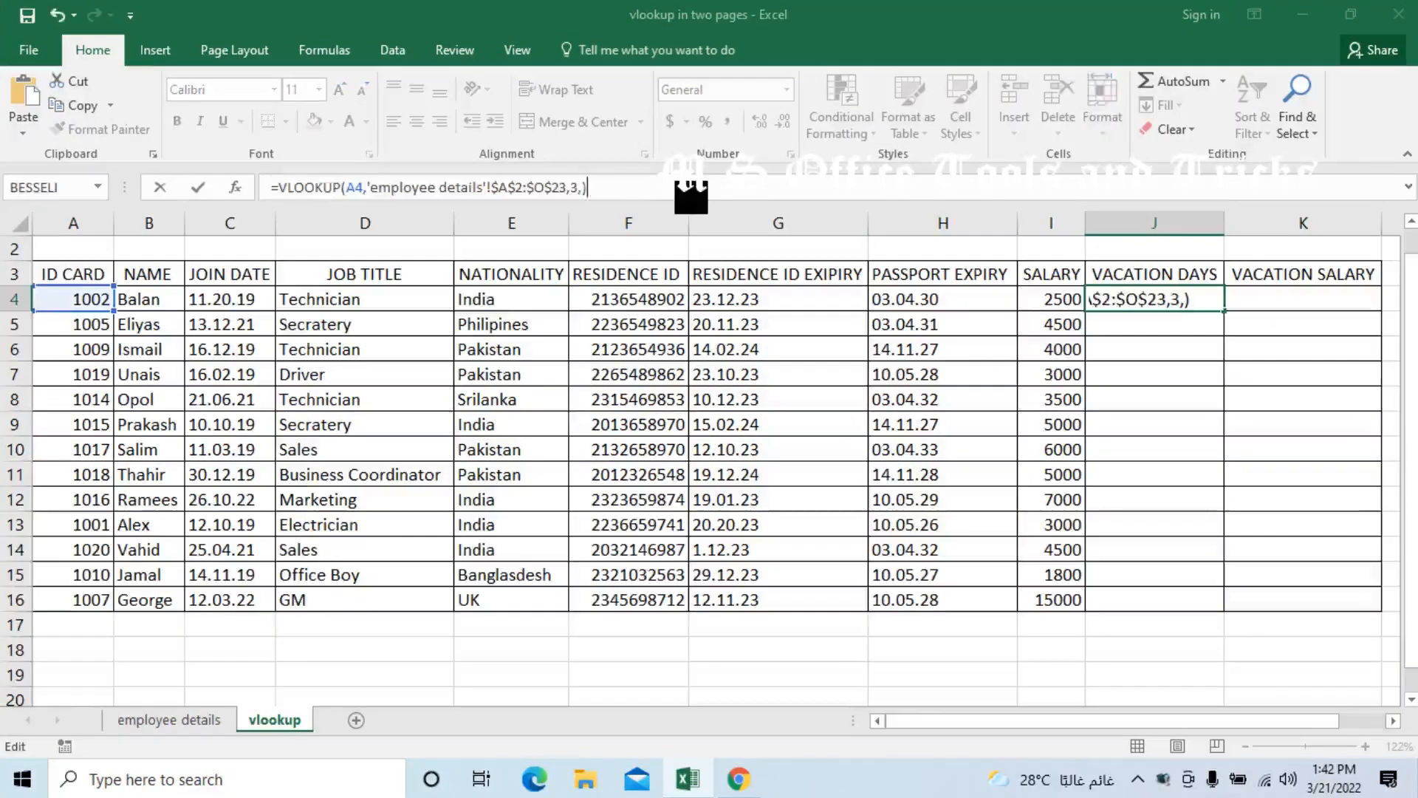
- Check the vacation days column's number on the employee details sheet, set J4's column index to 14 and fill down to row 16
{"action": "left_click", "coordinate": [192, 718]}
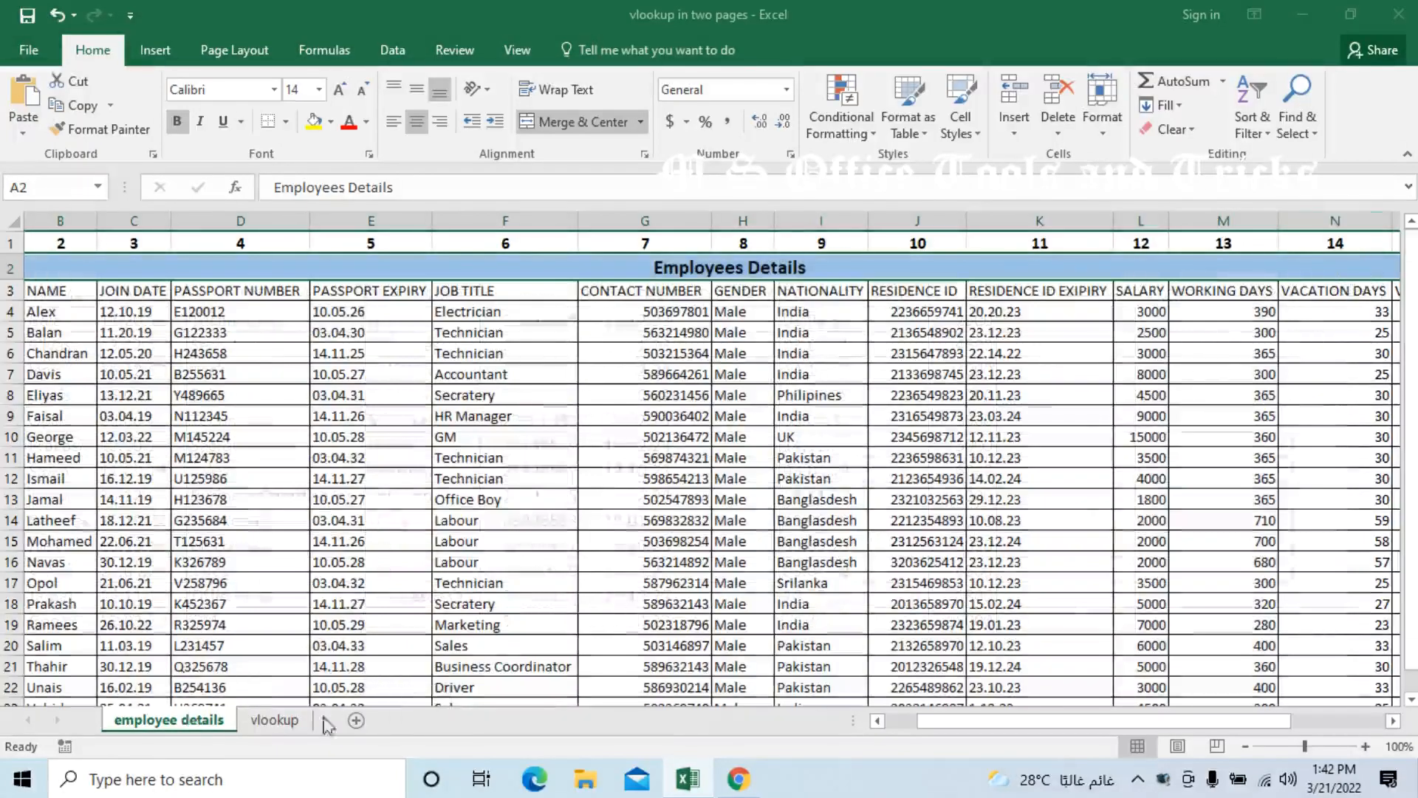
{"action": "left_click", "coordinate": [298, 725]}
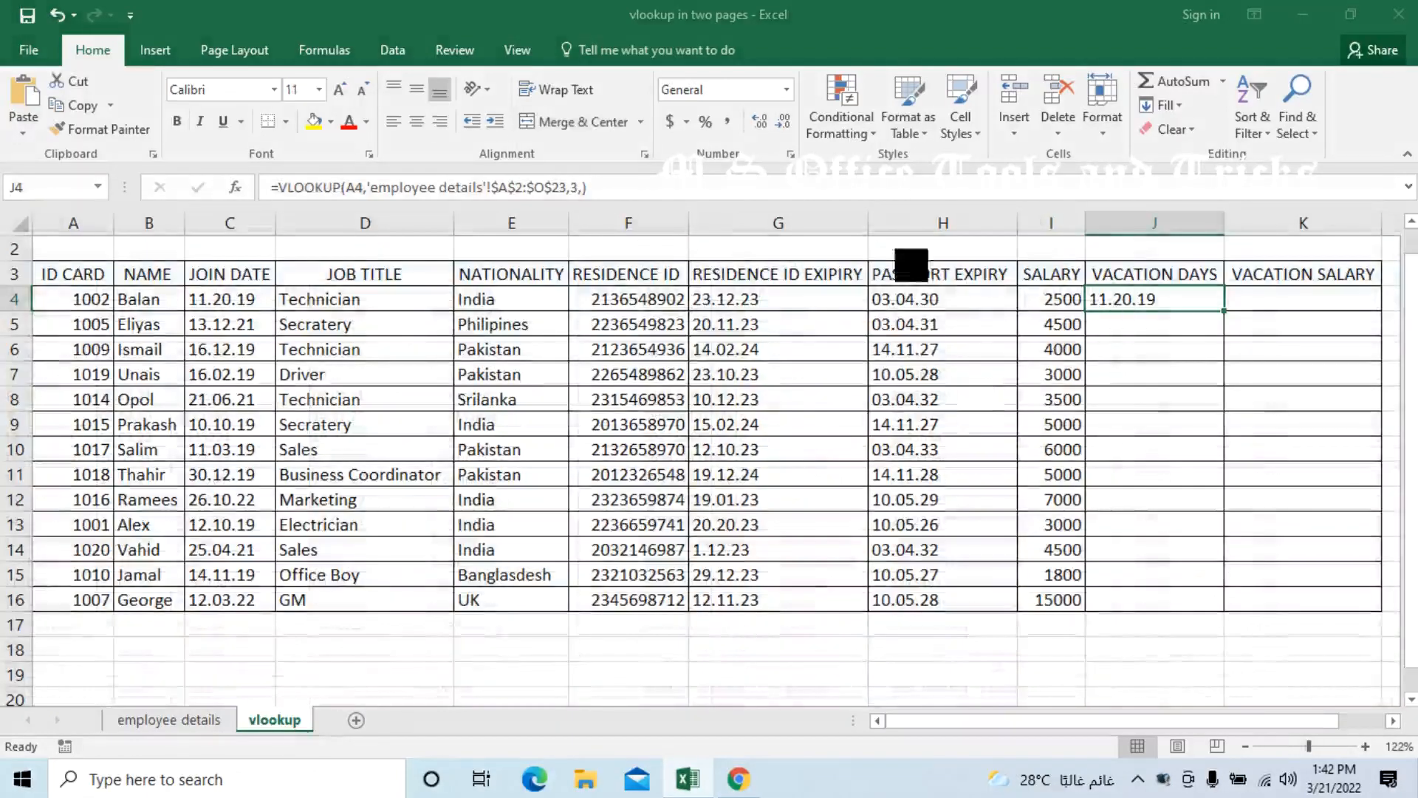
{"action": "left_click", "coordinate": [583, 192]}
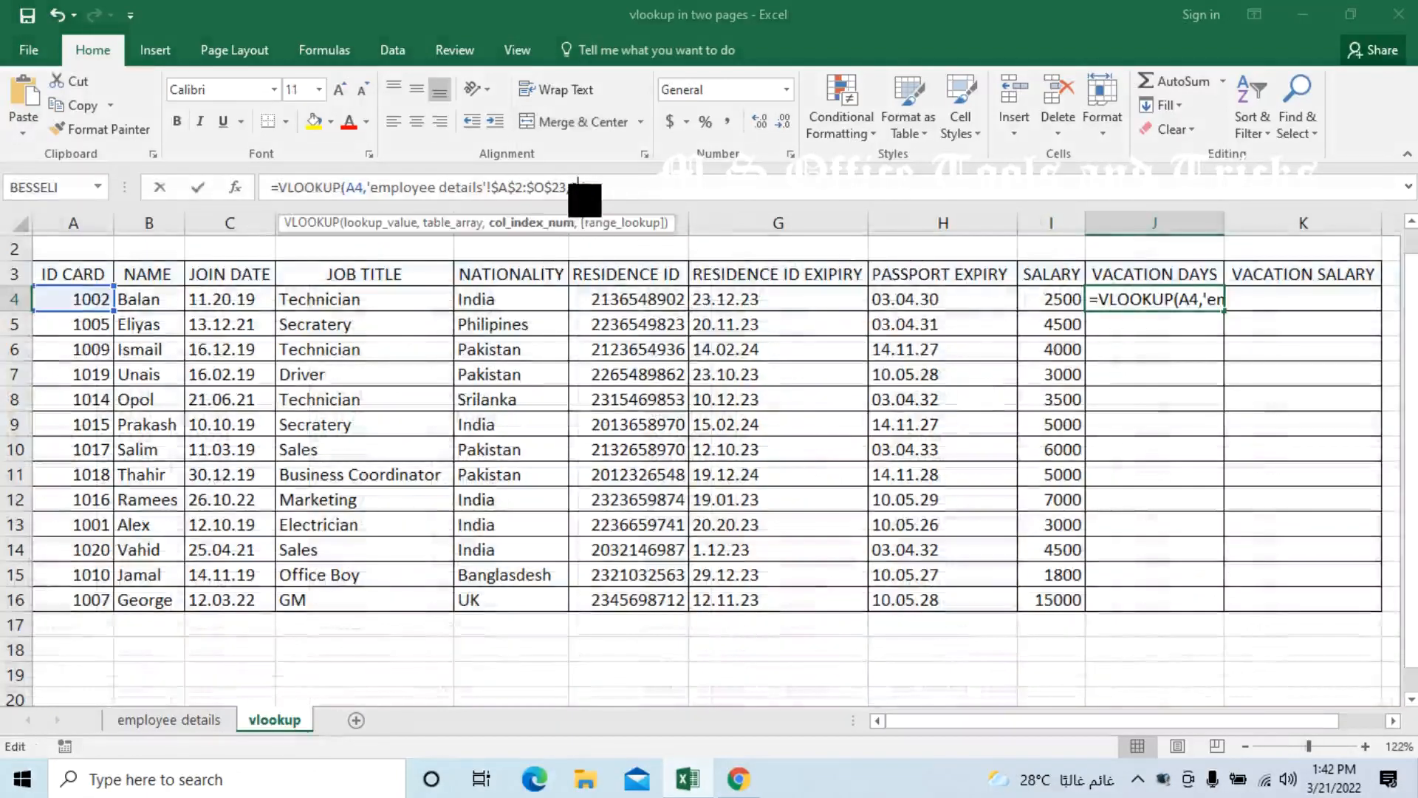
{"action": "key", "text": "BackSpace"}
{"action": "key", "text": "BackSpace"}
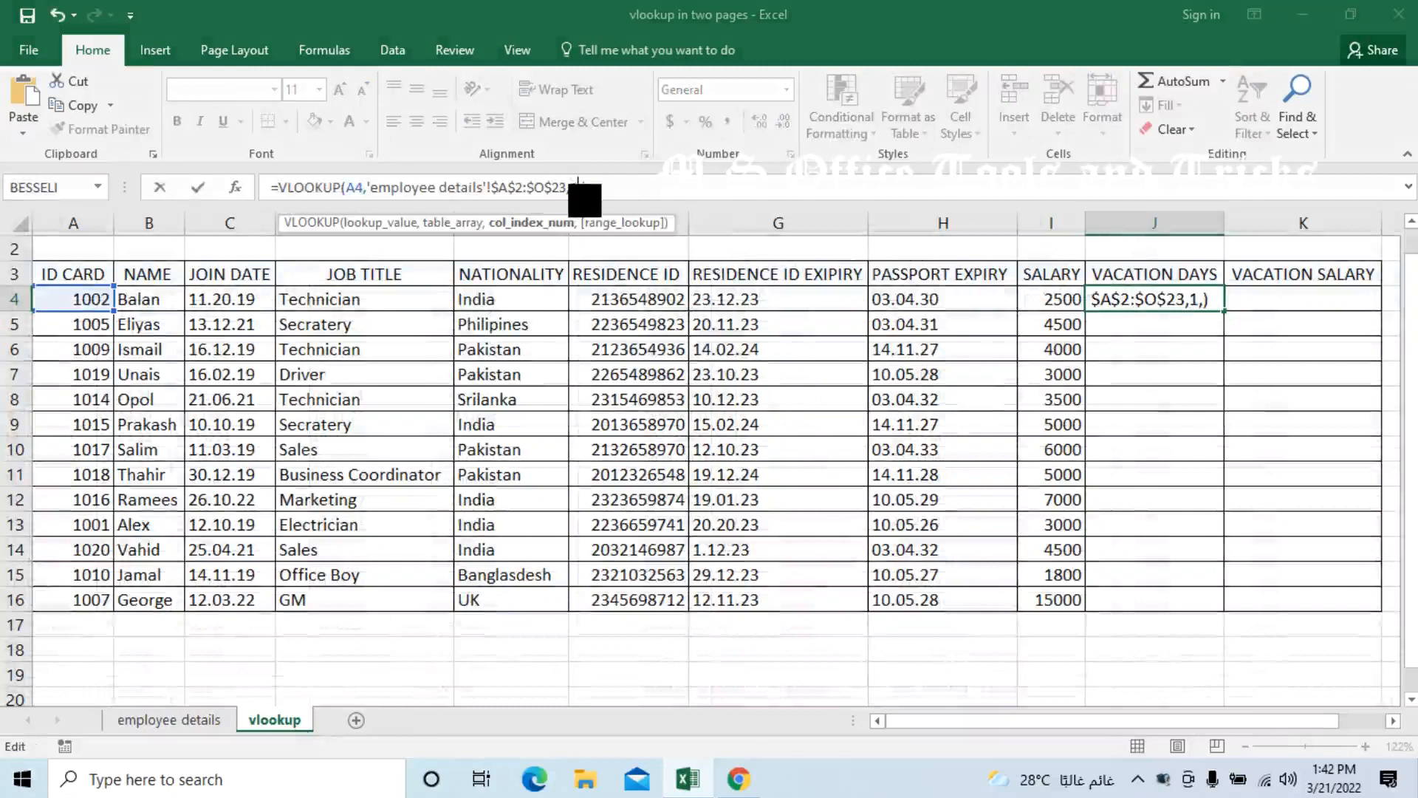
{"action": "type", "text": "14"}
{"action": "key", "text": "Return"}
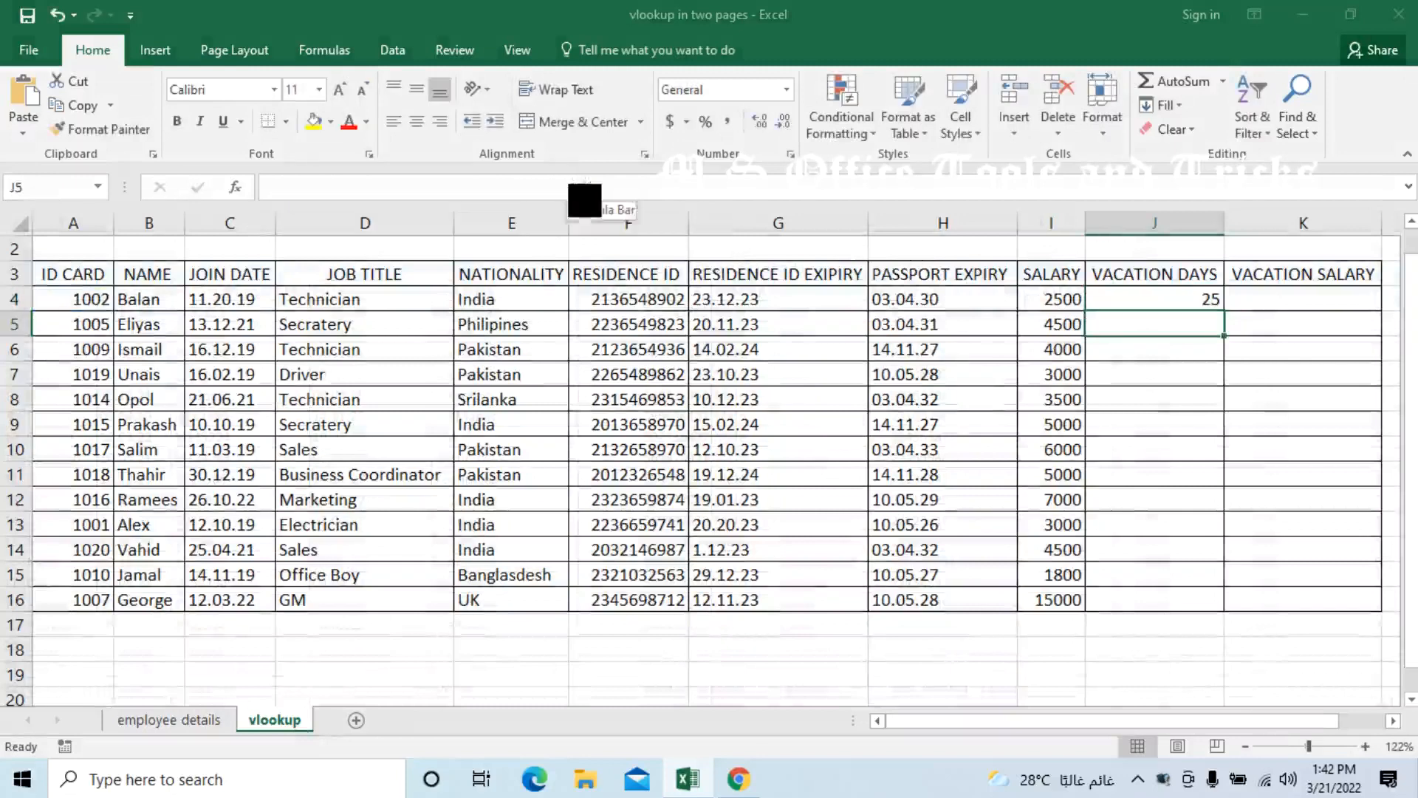
{"action": "key", "text": "Up"}
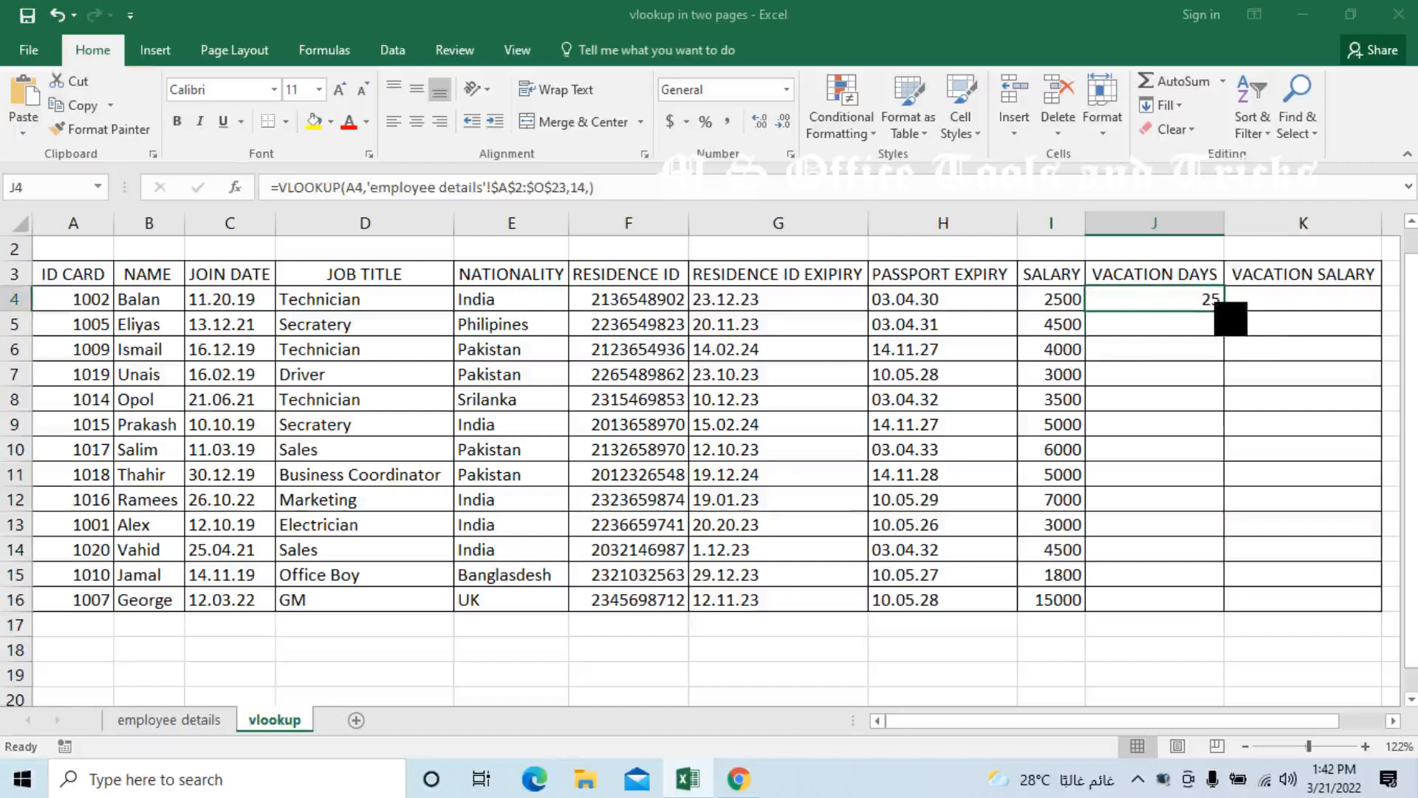
{"action": "double_click", "coordinate": [1223, 311]}
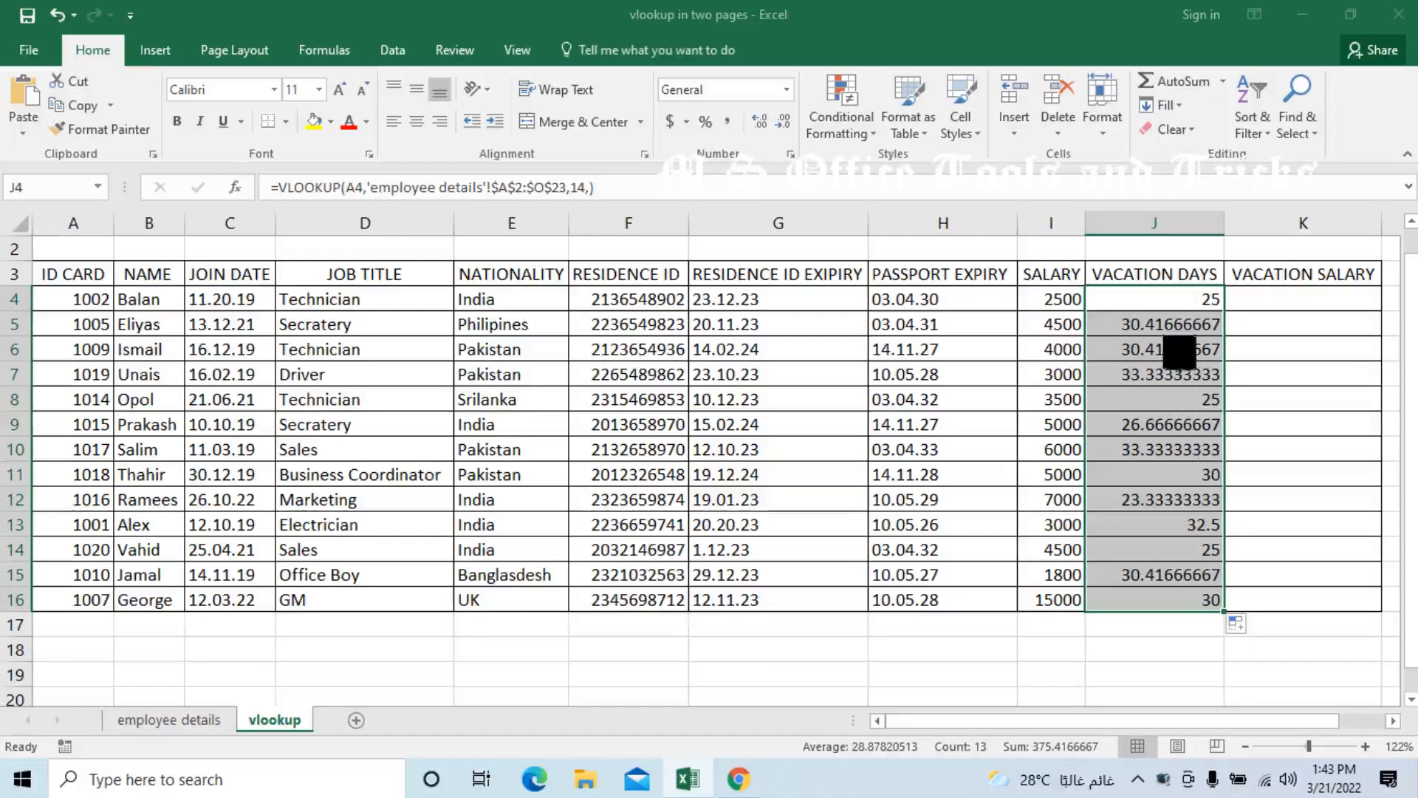
- Format J5 with the custom number format 0 and fill it down the vacation days column to row 16
{"action": "left_click", "coordinate": [1183, 328]}
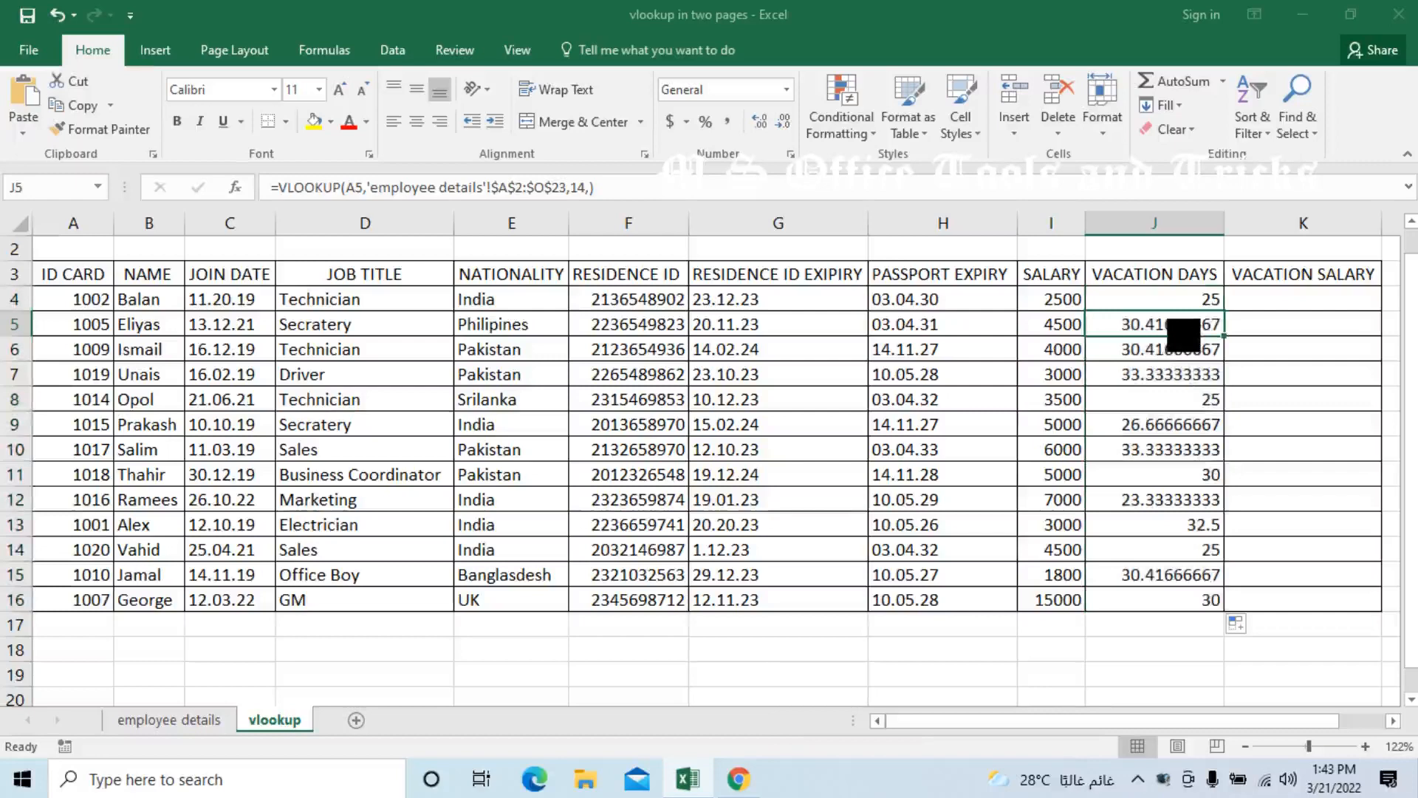
{"action": "right_click", "coordinate": [1180, 331]}
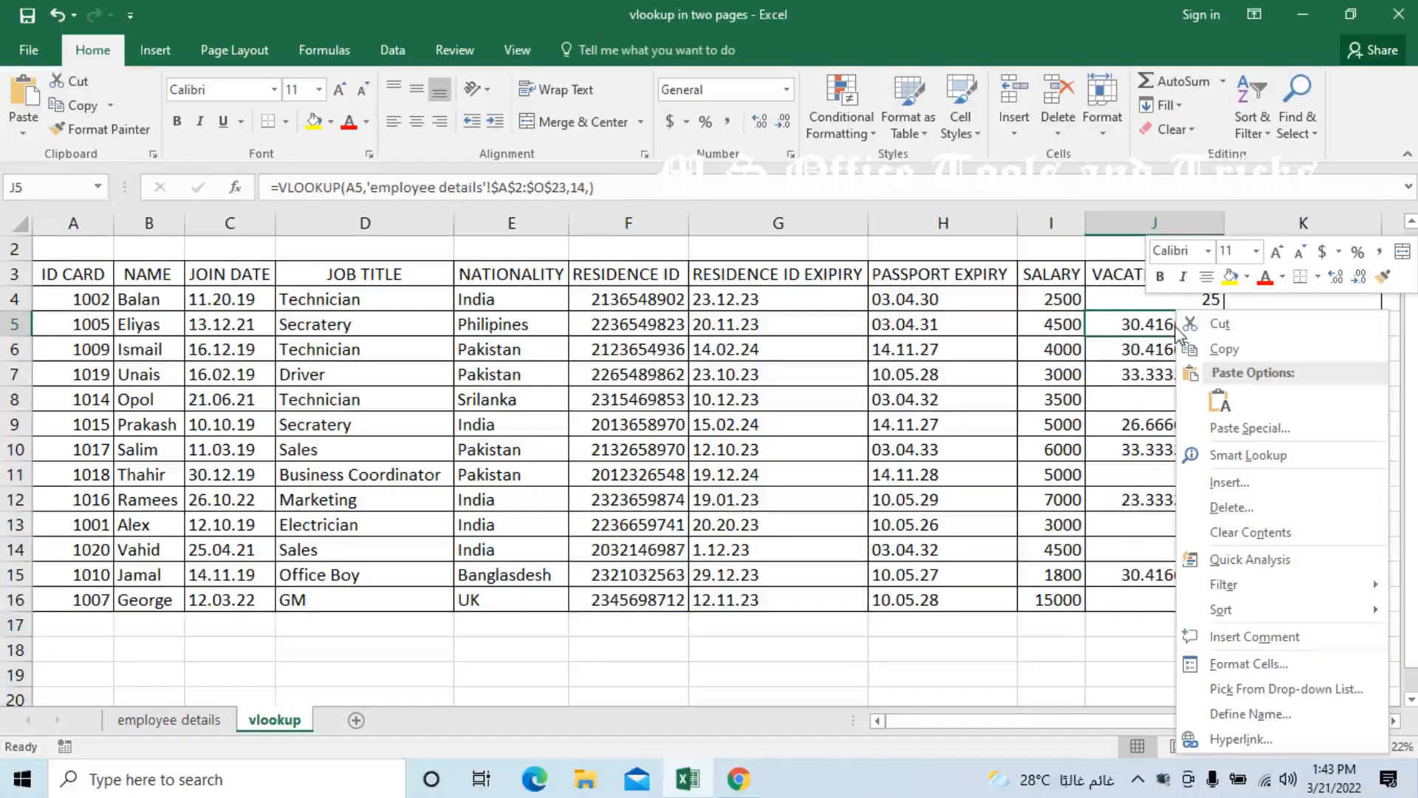
{"action": "left_click", "coordinate": [1272, 663]}
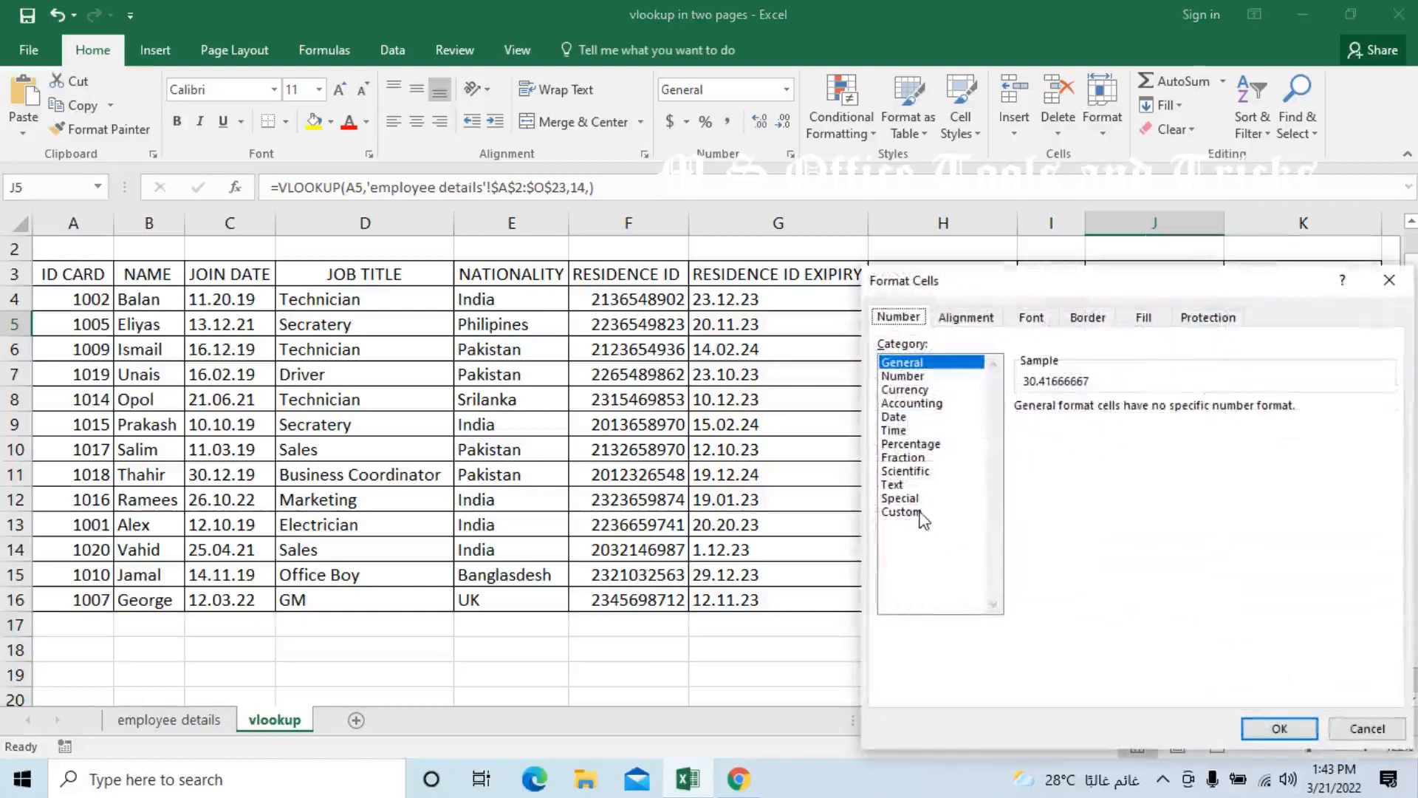
{"action": "left_click", "coordinate": [920, 513]}
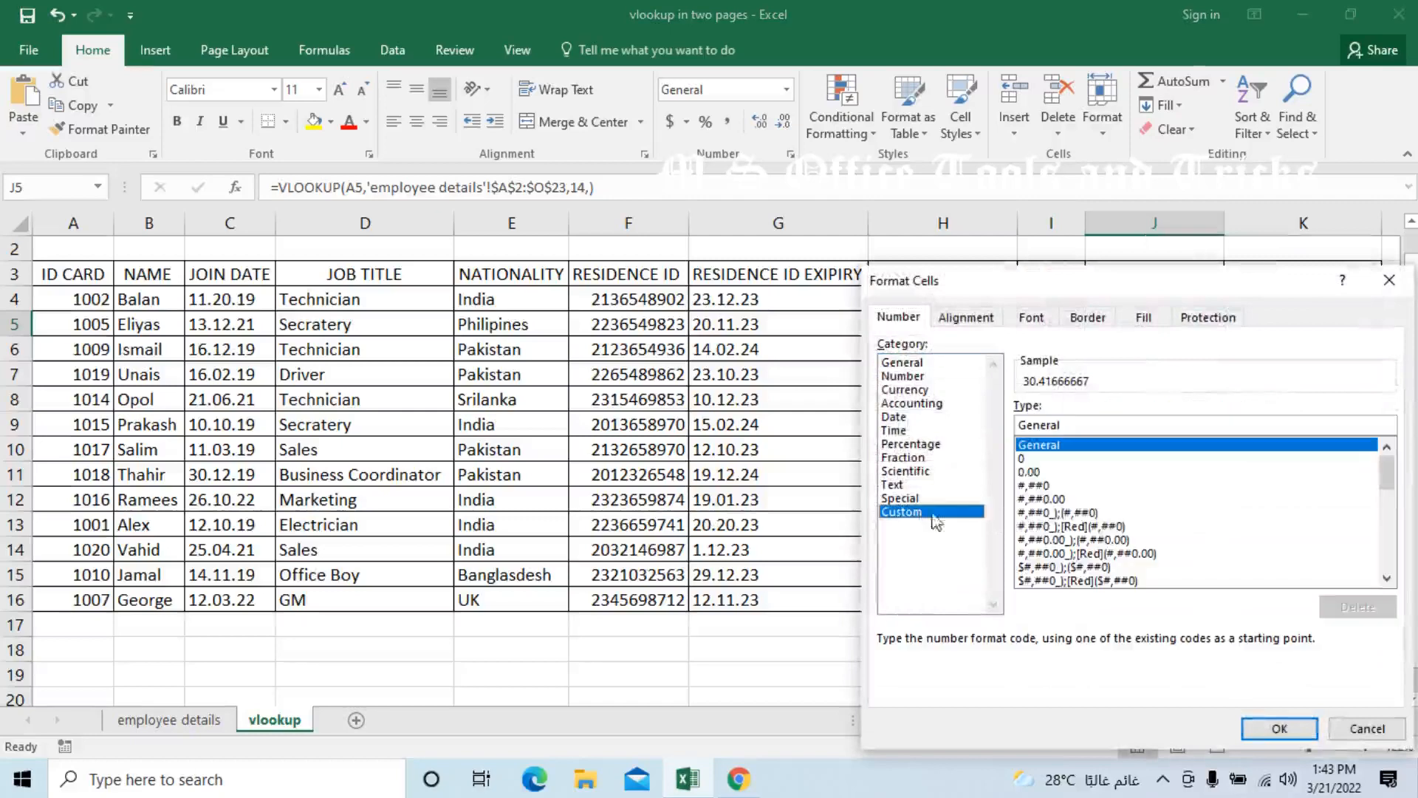
{"action": "left_click", "coordinate": [1024, 458]}
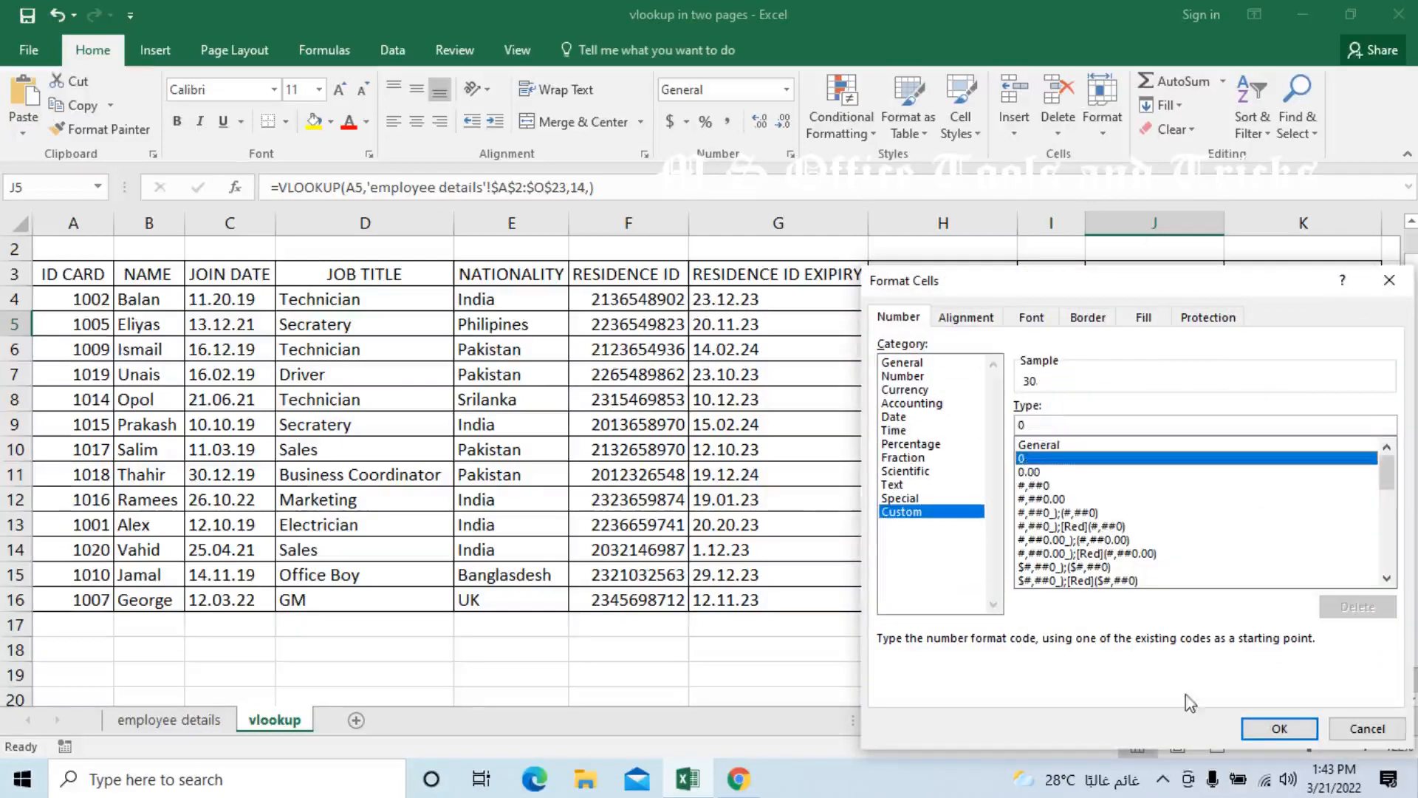
{"action": "left_click", "coordinate": [1257, 729]}
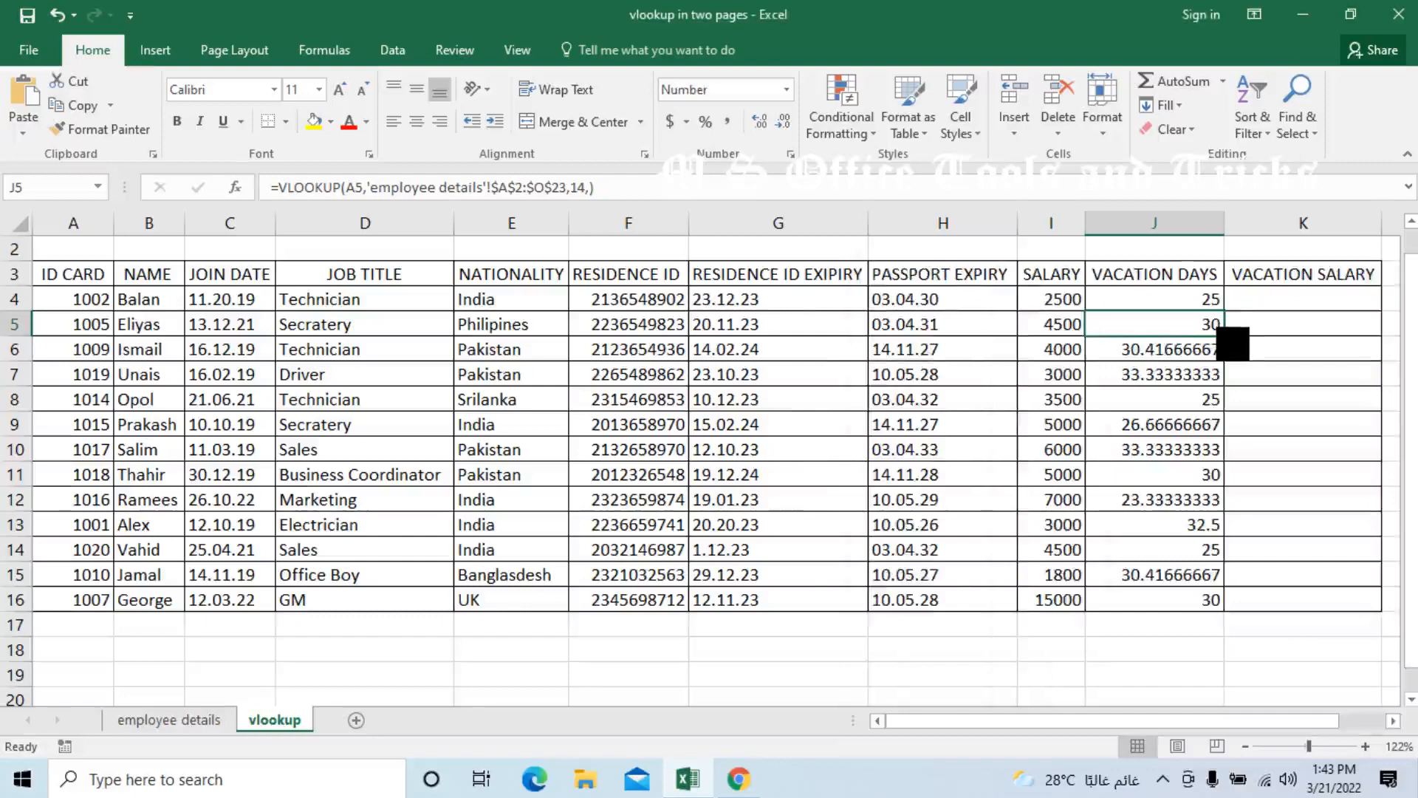
{"action": "double_click", "coordinate": [1227, 339]}
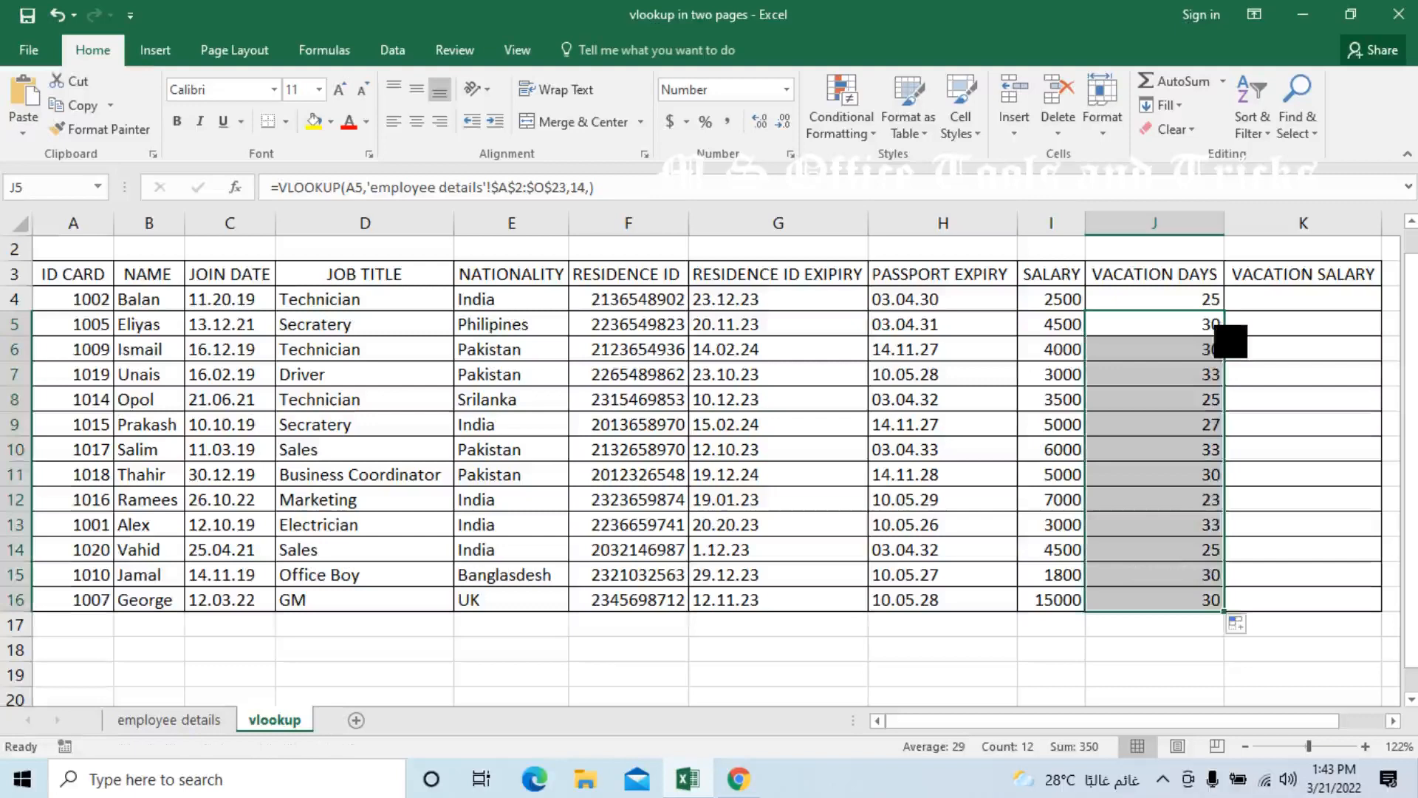
- Paste the copied formula =VLOOKUP(A4,'employee details'!$A$2:$O$23,3,) into K4 under the VACATION SALARY heading
{"action": "left_click", "coordinate": [1279, 308]}
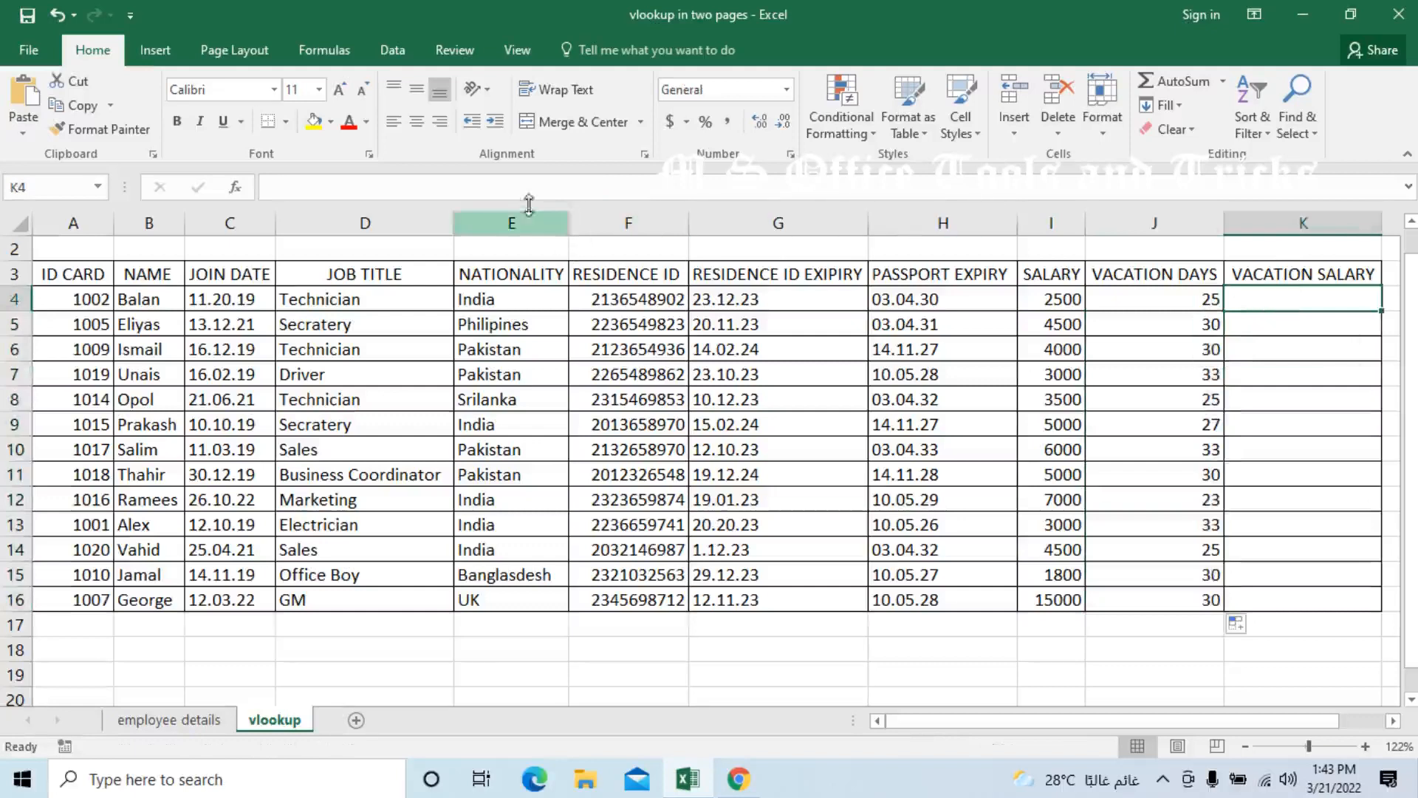
{"action": "left_click", "coordinate": [531, 191]}
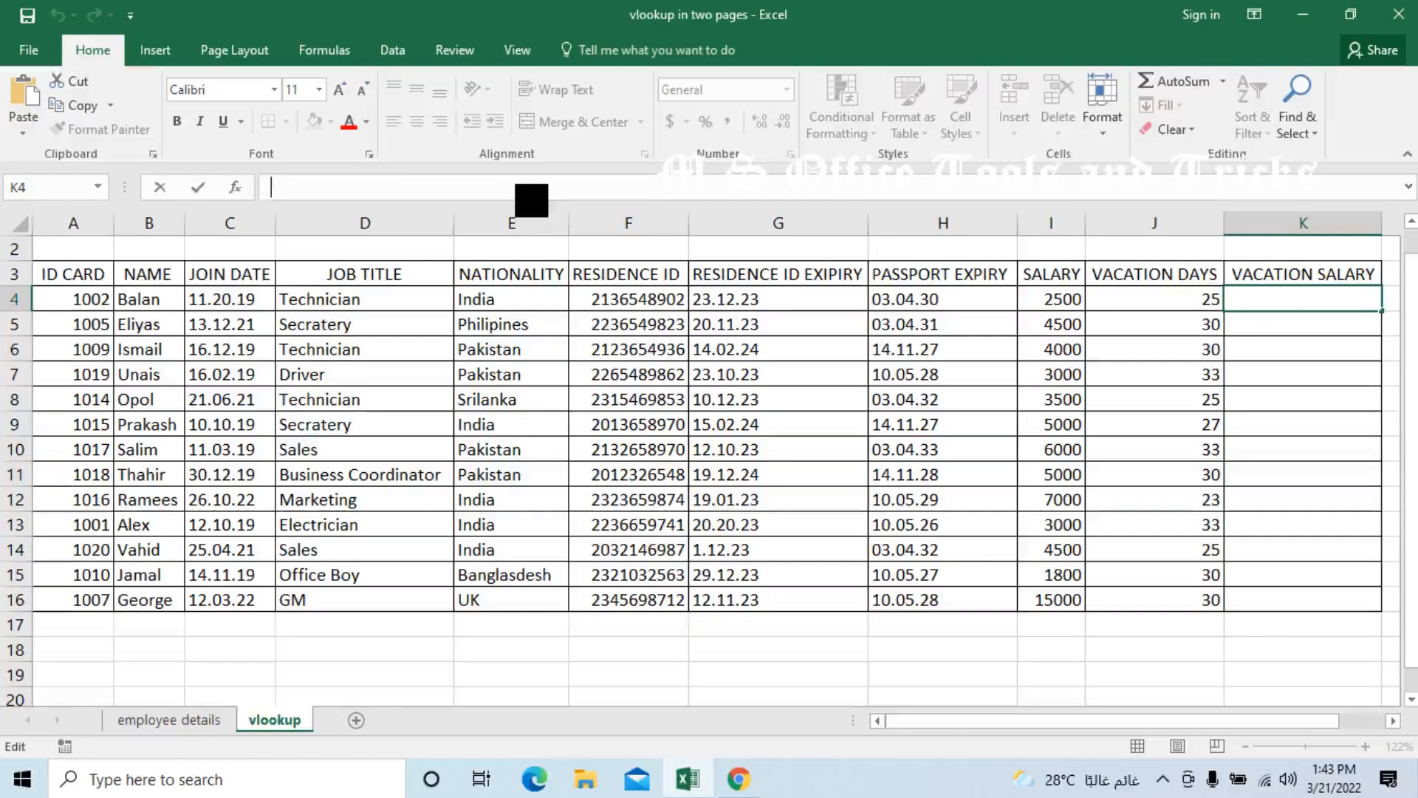
{"action": "type", "text": "=VLOOKUP(A4,'employee details'!$A$2:$O$23,3,)"}
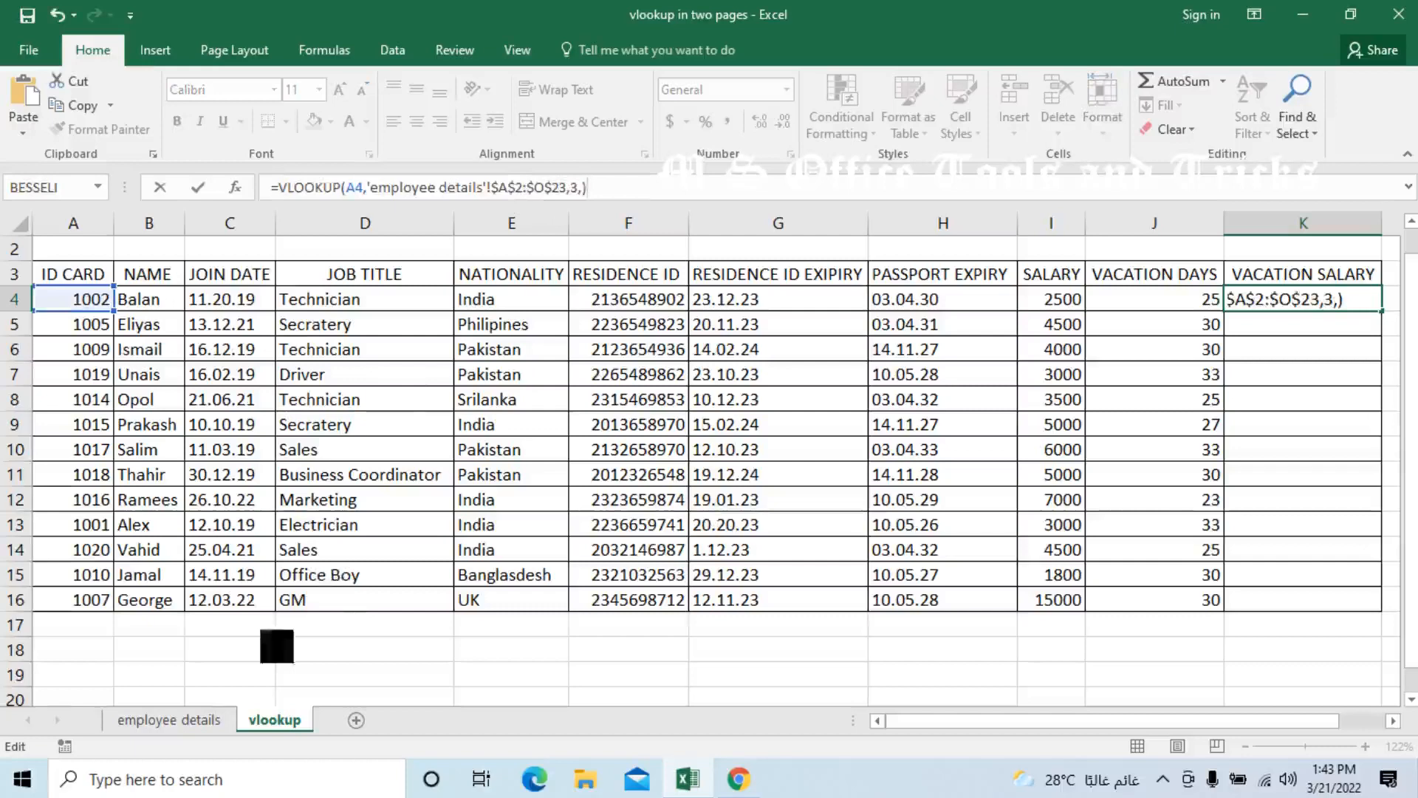
- Check the vacation salary column's number on the employee details sheet and set K4's column index to 15
{"action": "left_click", "coordinate": [168, 720]}
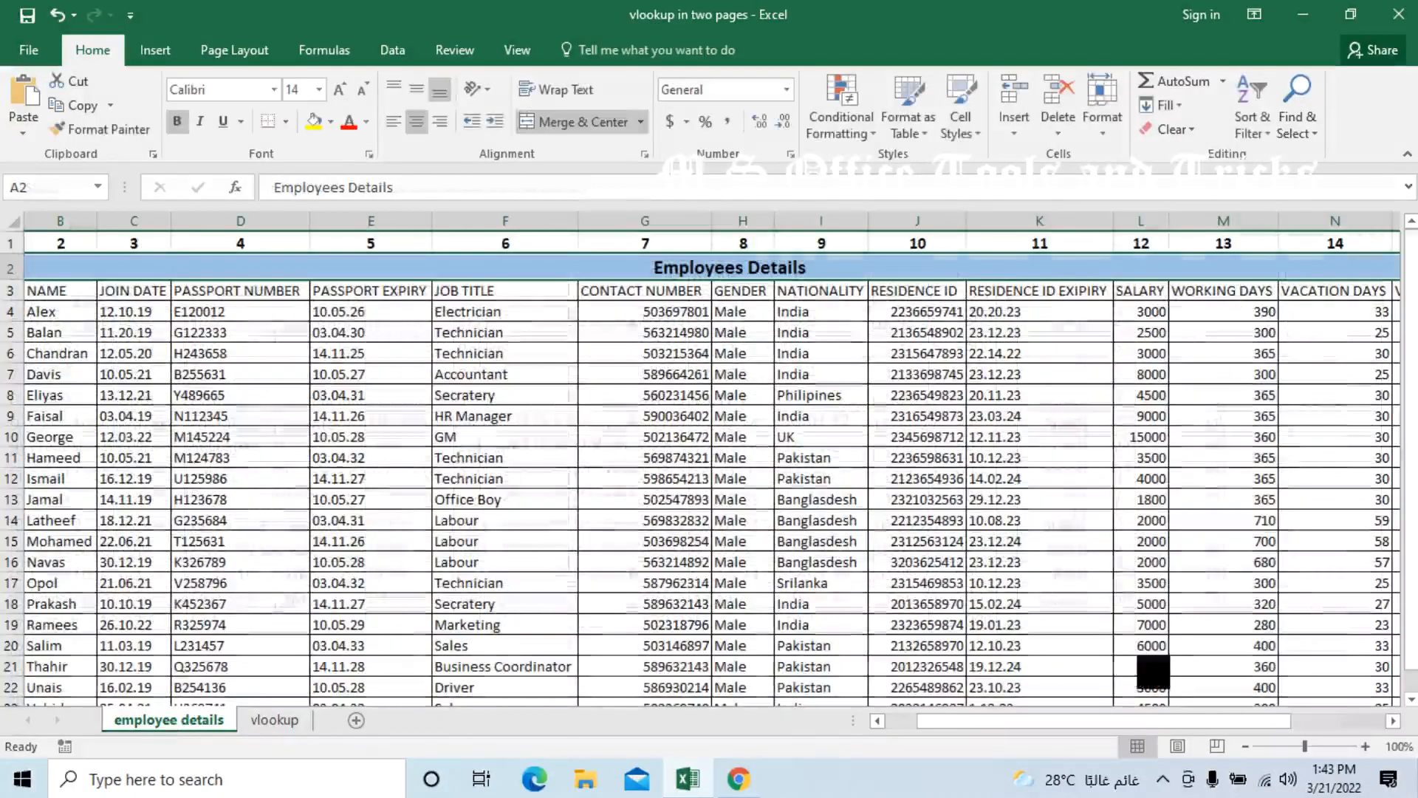
{"action": "left_click", "coordinate": [1394, 720]}
{"action": "left_click", "coordinate": [1395, 720]}
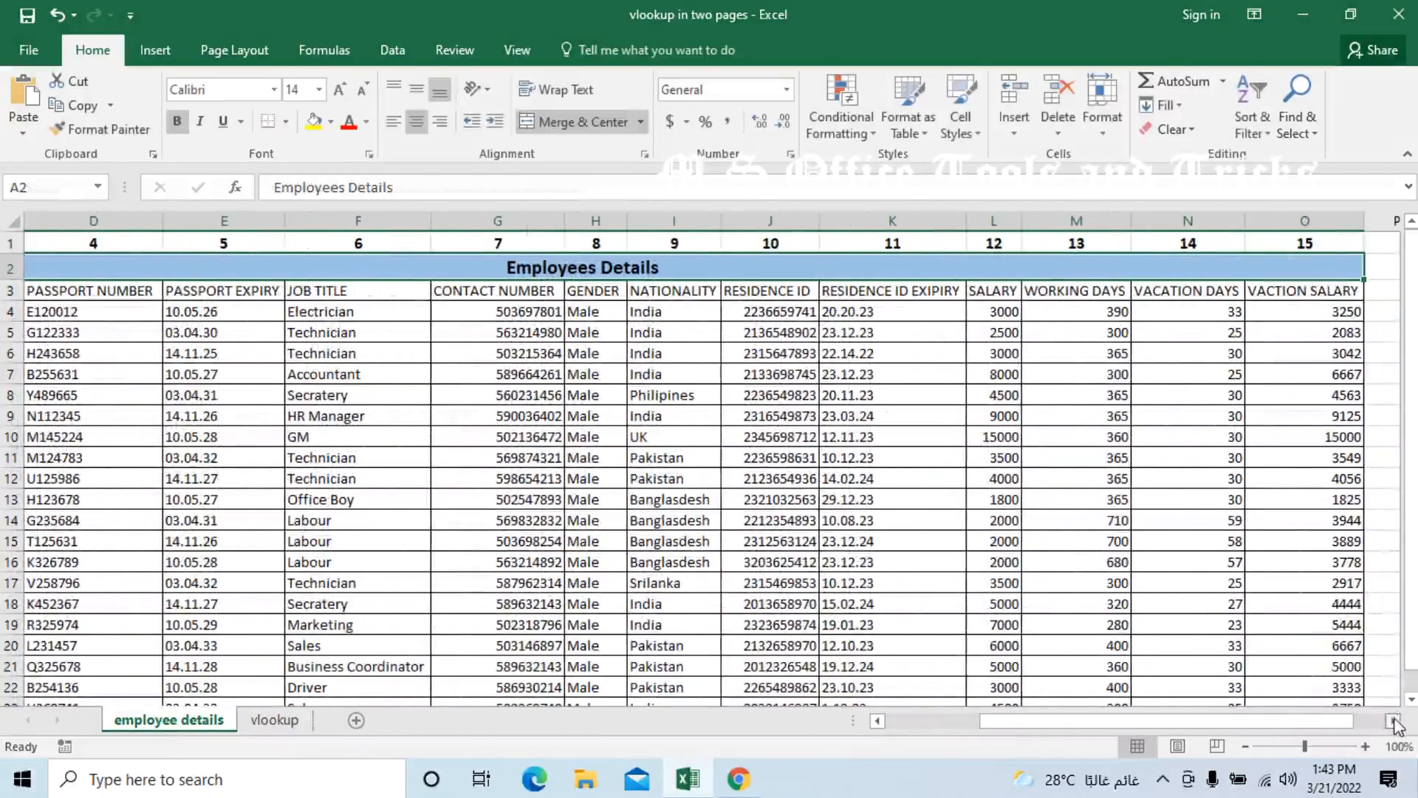
{"action": "left_click", "coordinate": [274, 720]}
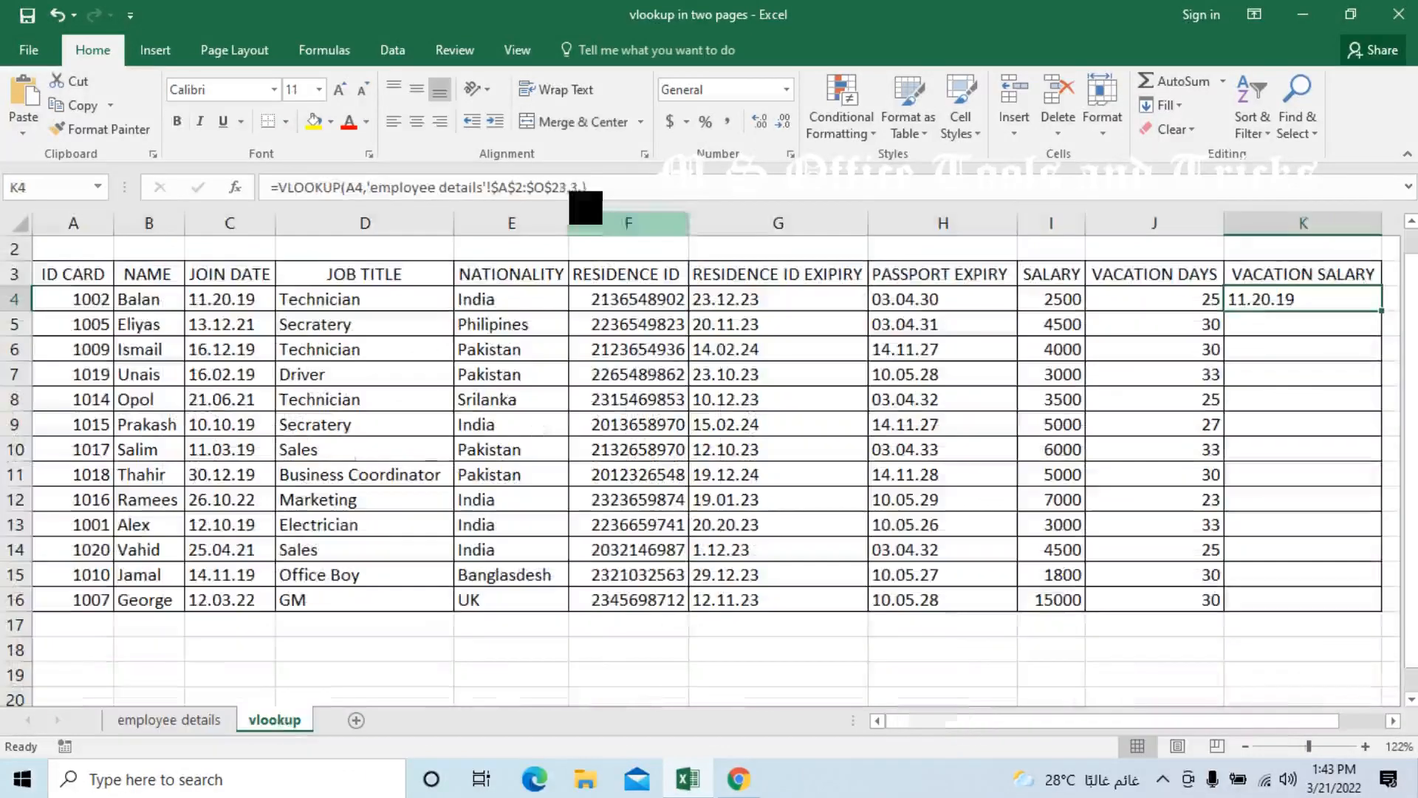
{"action": "key", "text": "F2"}
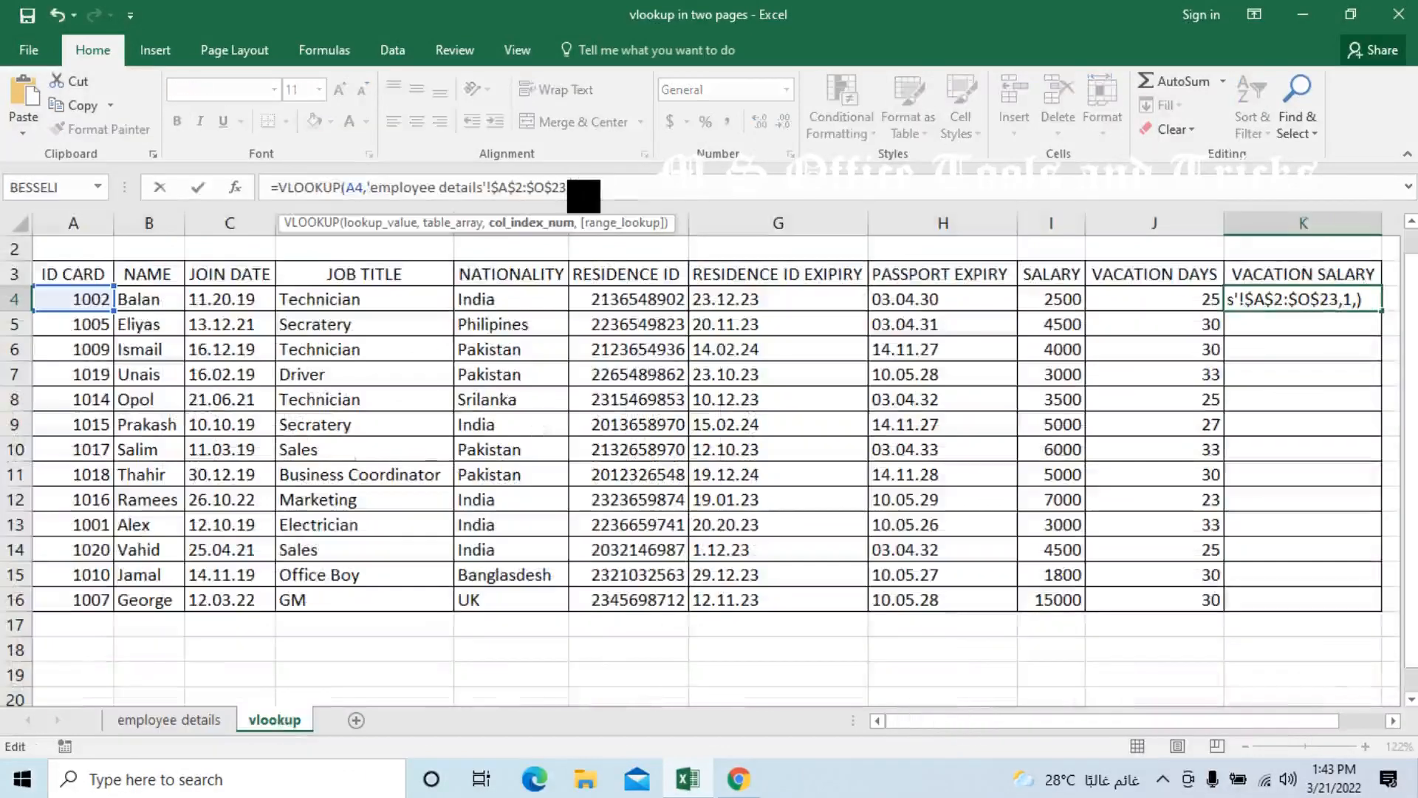
{"action": "key", "text": "Return"}
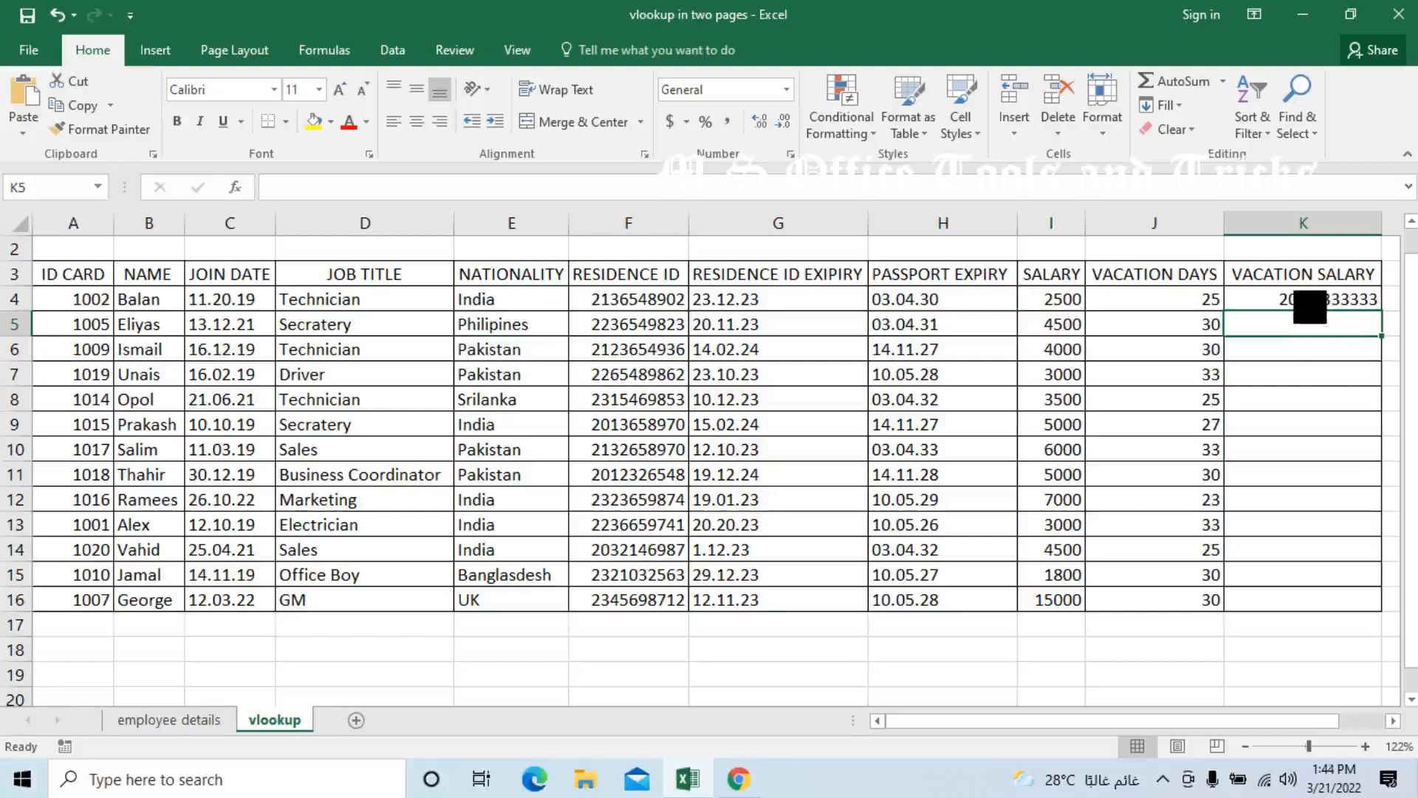
- Format K4 with the custom number format 0 and fill it down the vacation salary column to row 16
{"action": "right_click", "coordinate": [1303, 303]}
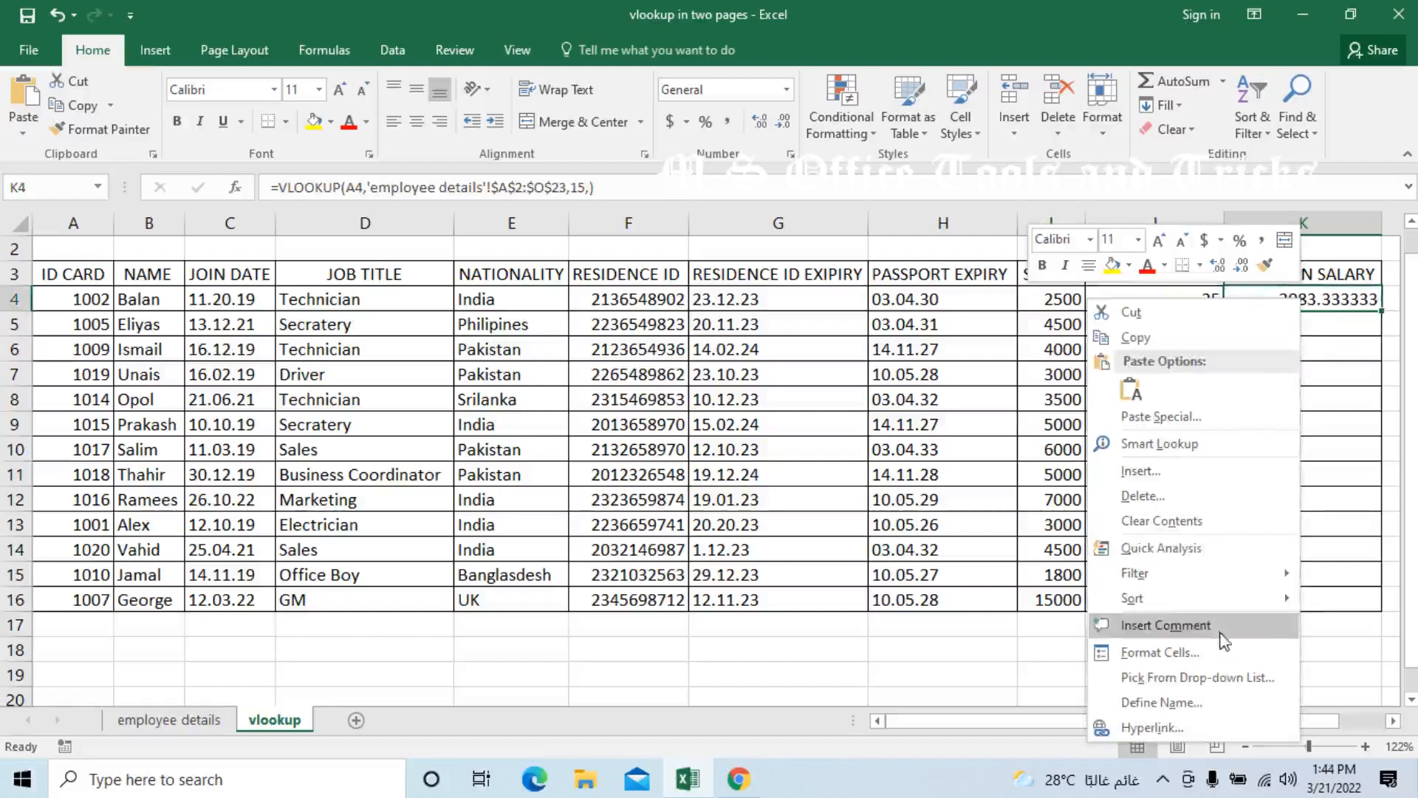
{"action": "left_click", "coordinate": [1211, 652]}
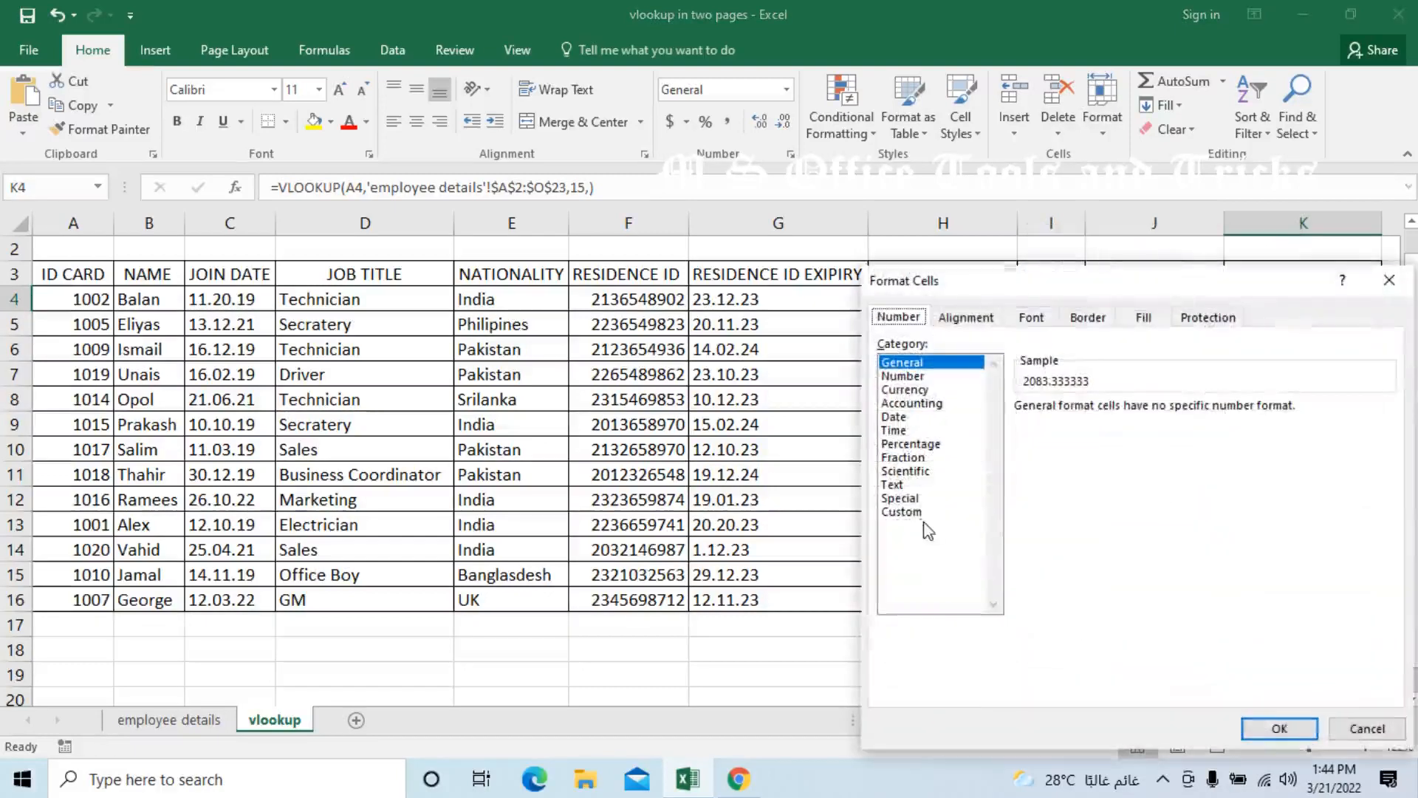
{"action": "left_click", "coordinate": [901, 511]}
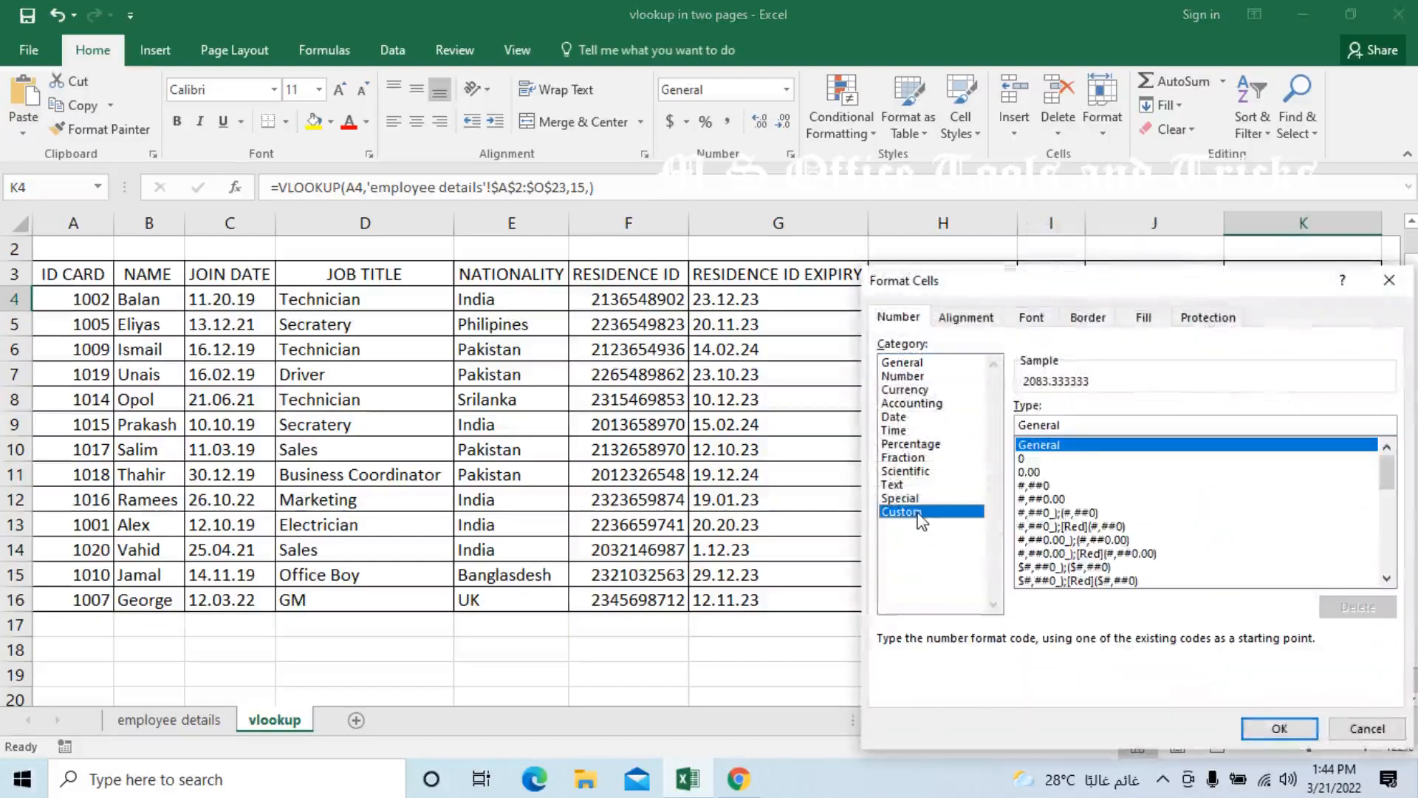
{"action": "left_click", "coordinate": [1024, 458]}
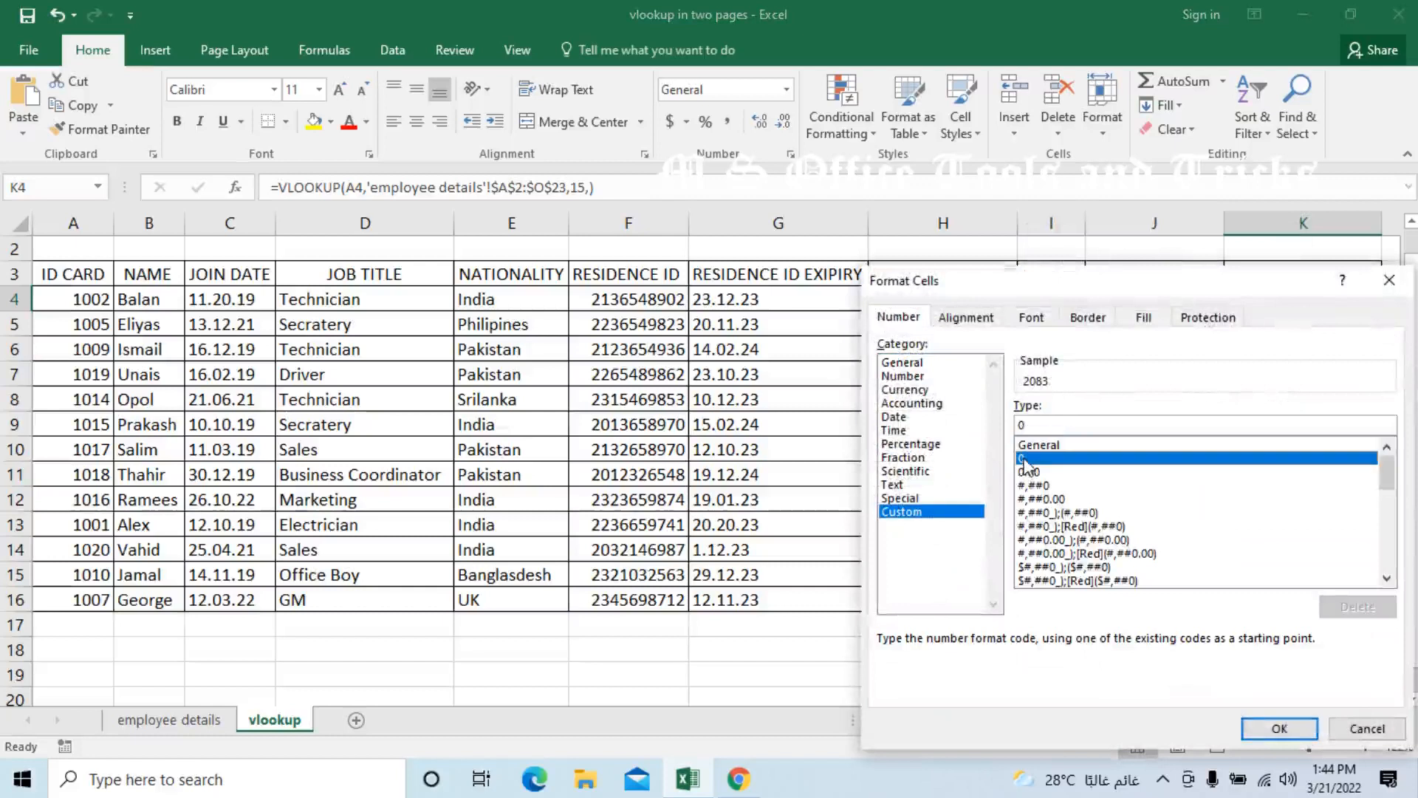
{"action": "left_click", "coordinate": [1285, 729]}
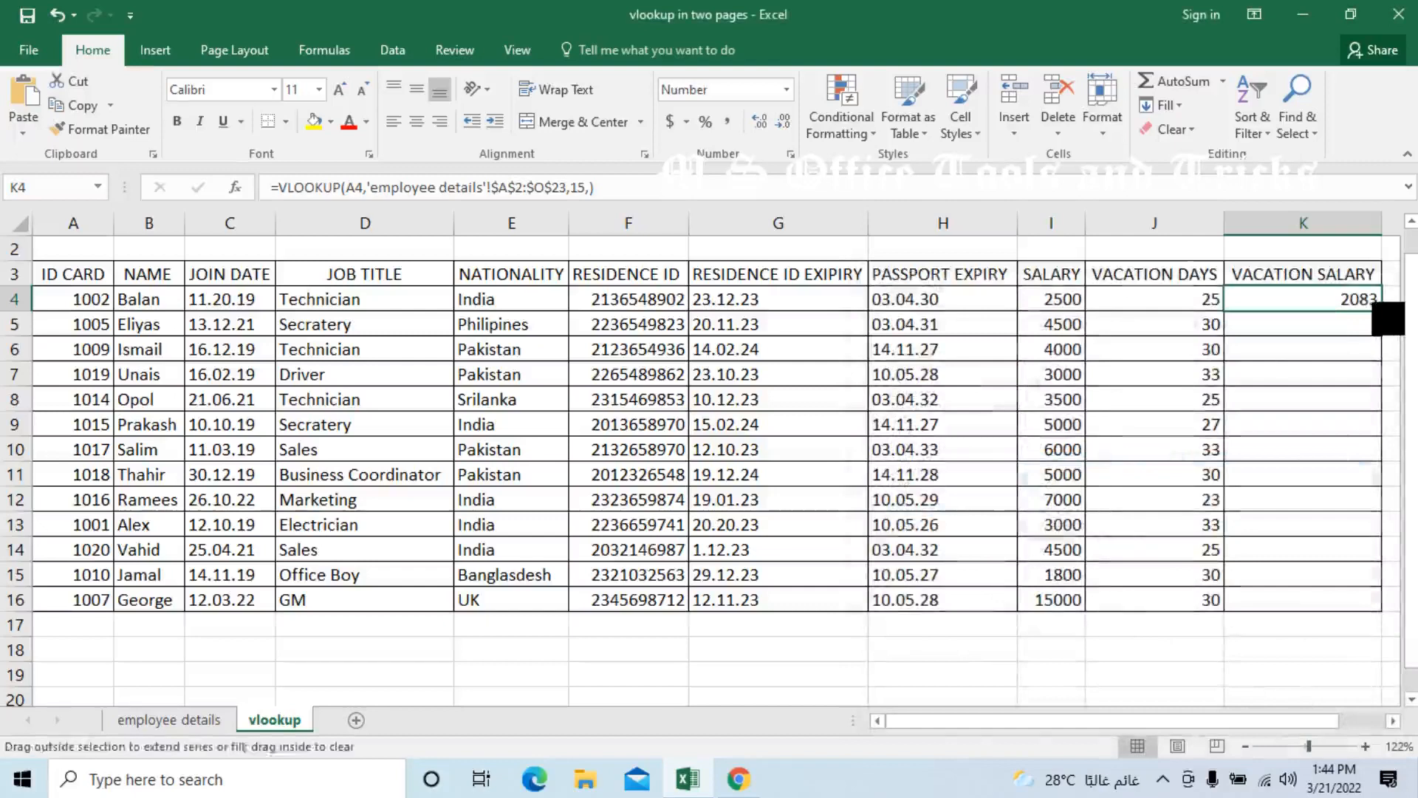
{"action": "double_click", "coordinate": [1379, 311]}
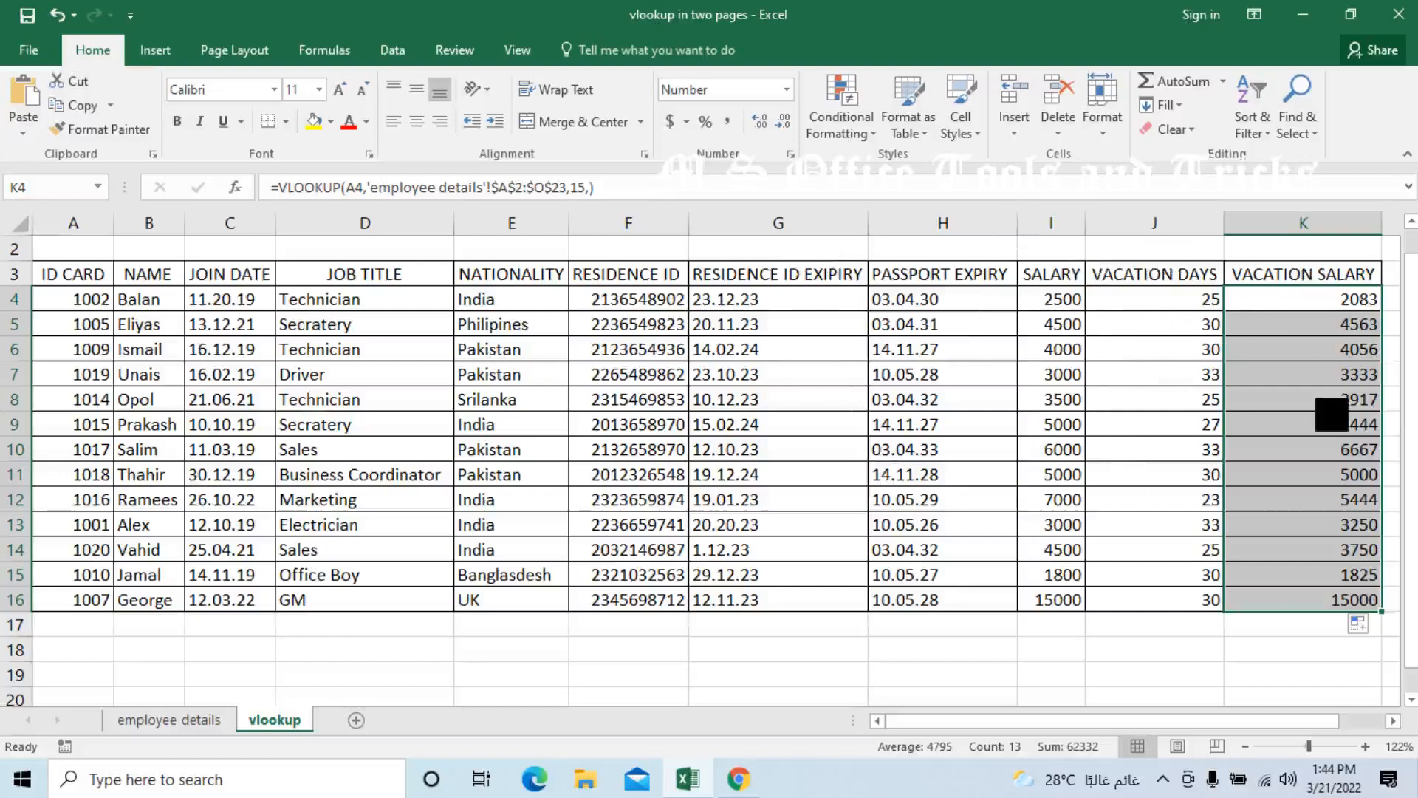
{"action": "left_click", "coordinate": [1277, 663]}
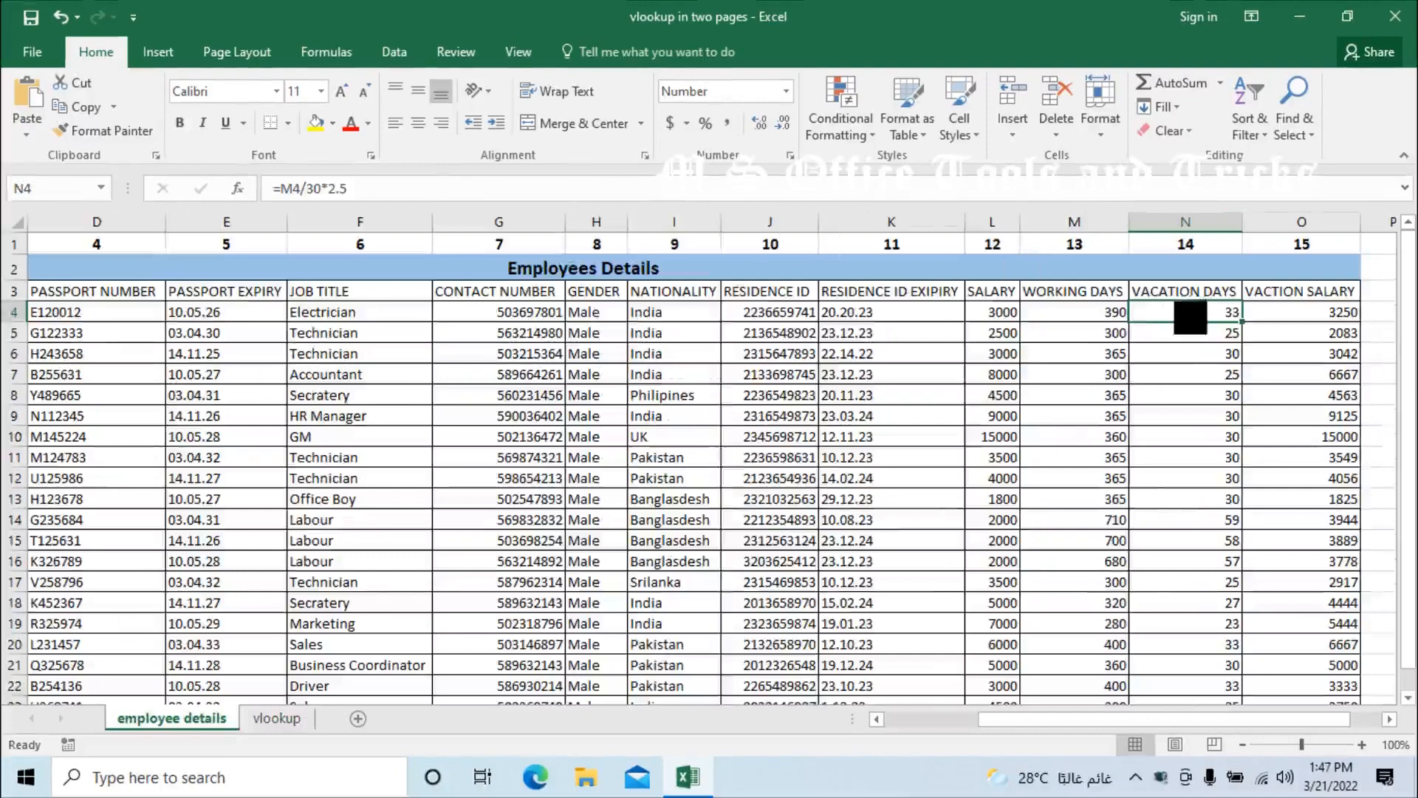
- Compare the vacation days and vacation salary columns on the vlookup sheet with those on the employee details sheet
{"action": "left_click", "coordinate": [294, 726]}
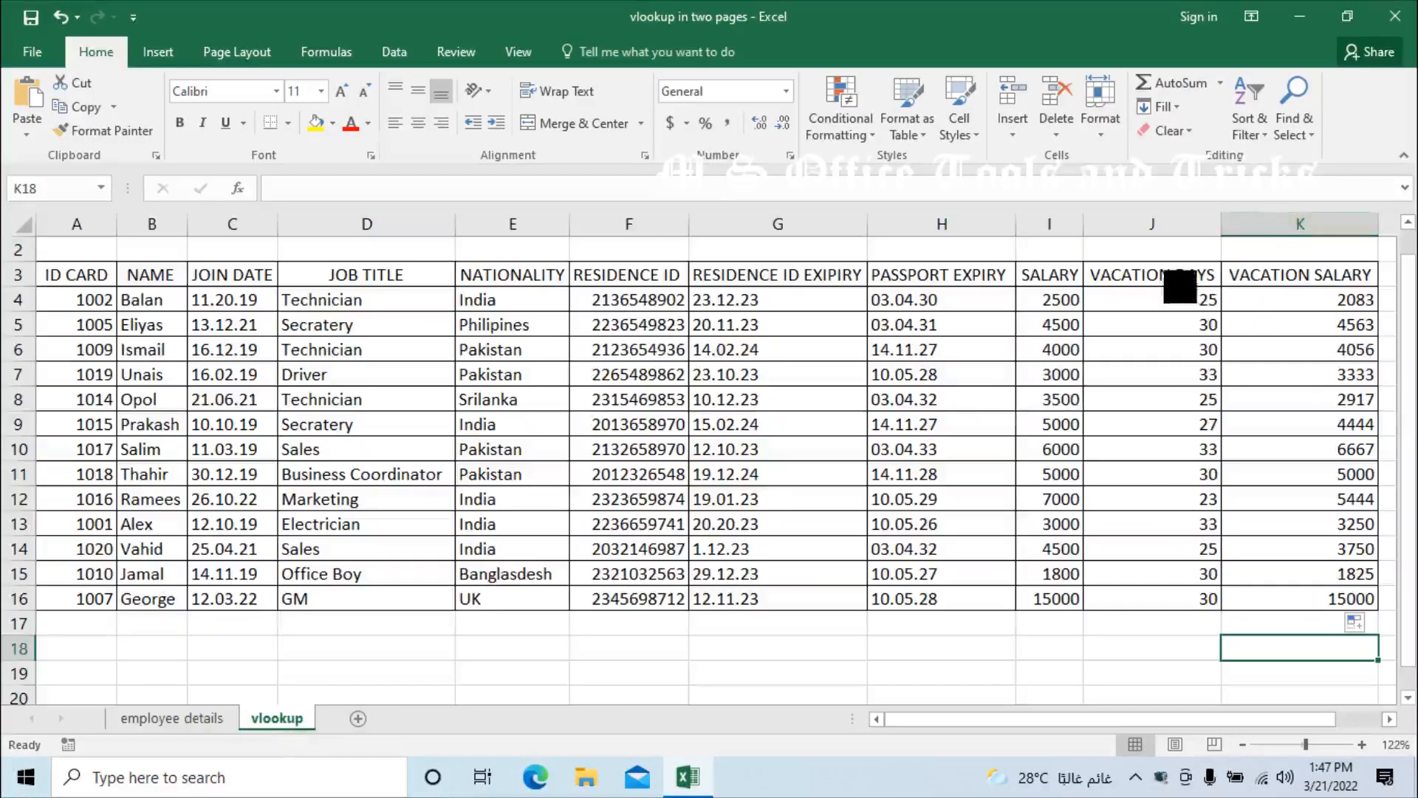
{"action": "left_click", "coordinate": [206, 726]}
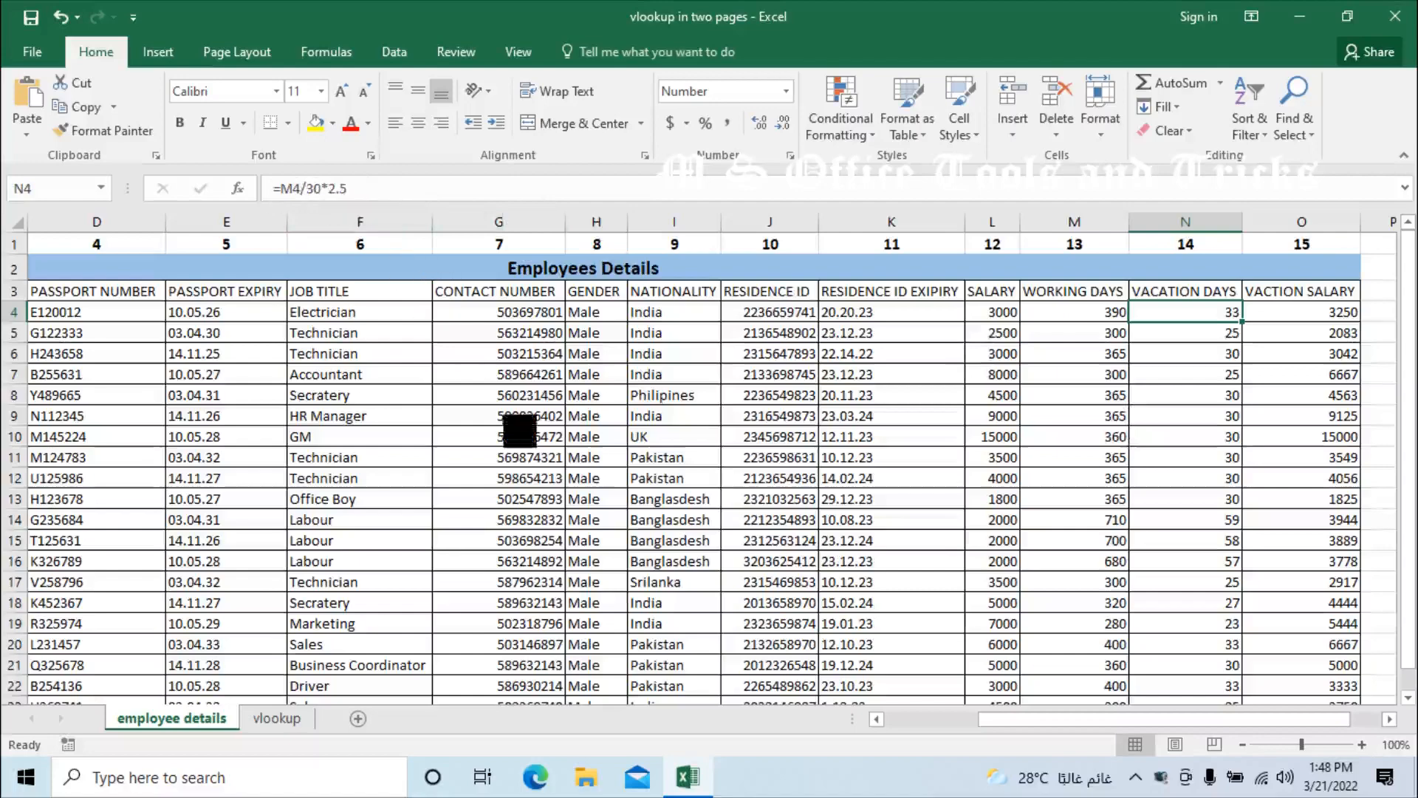
{"action": "left_click", "coordinate": [295, 719]}
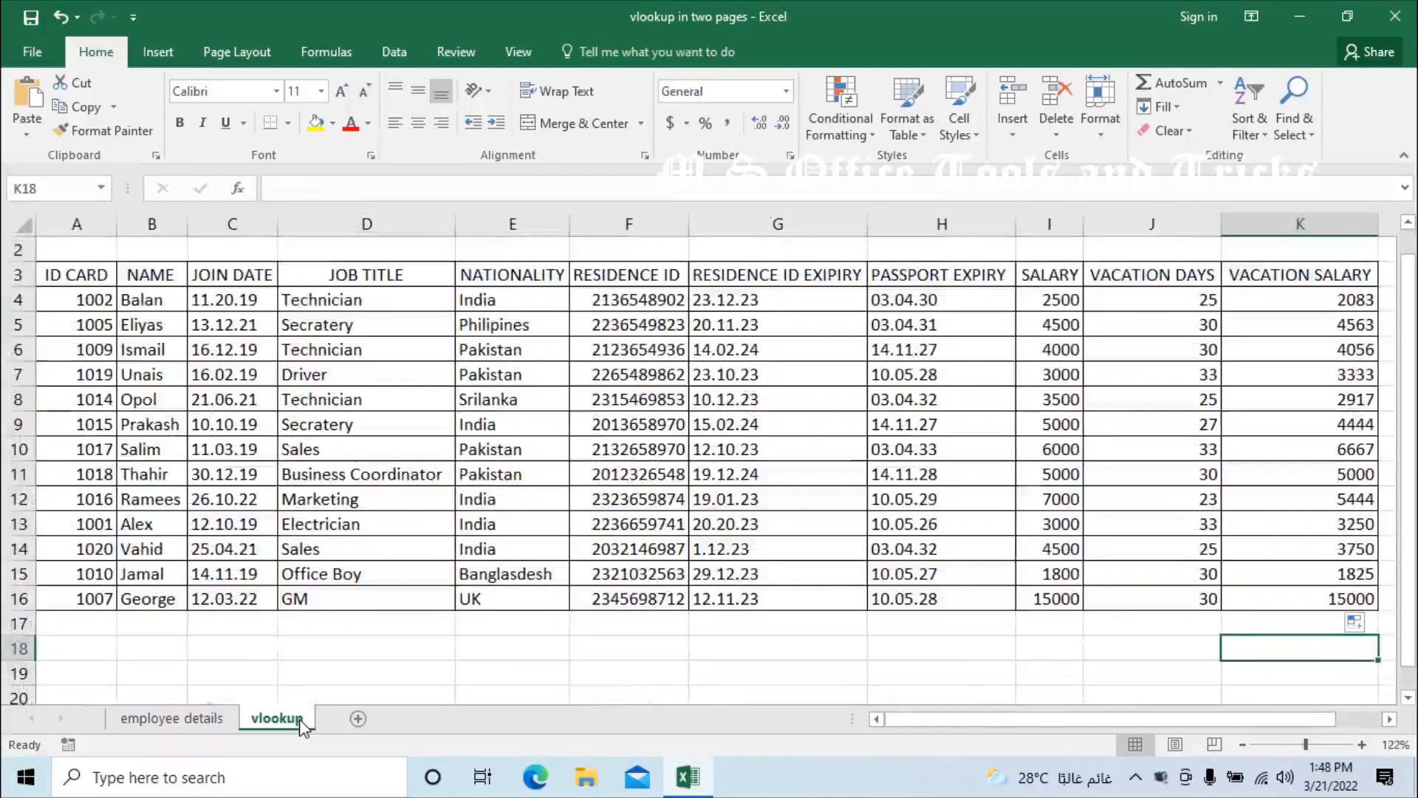